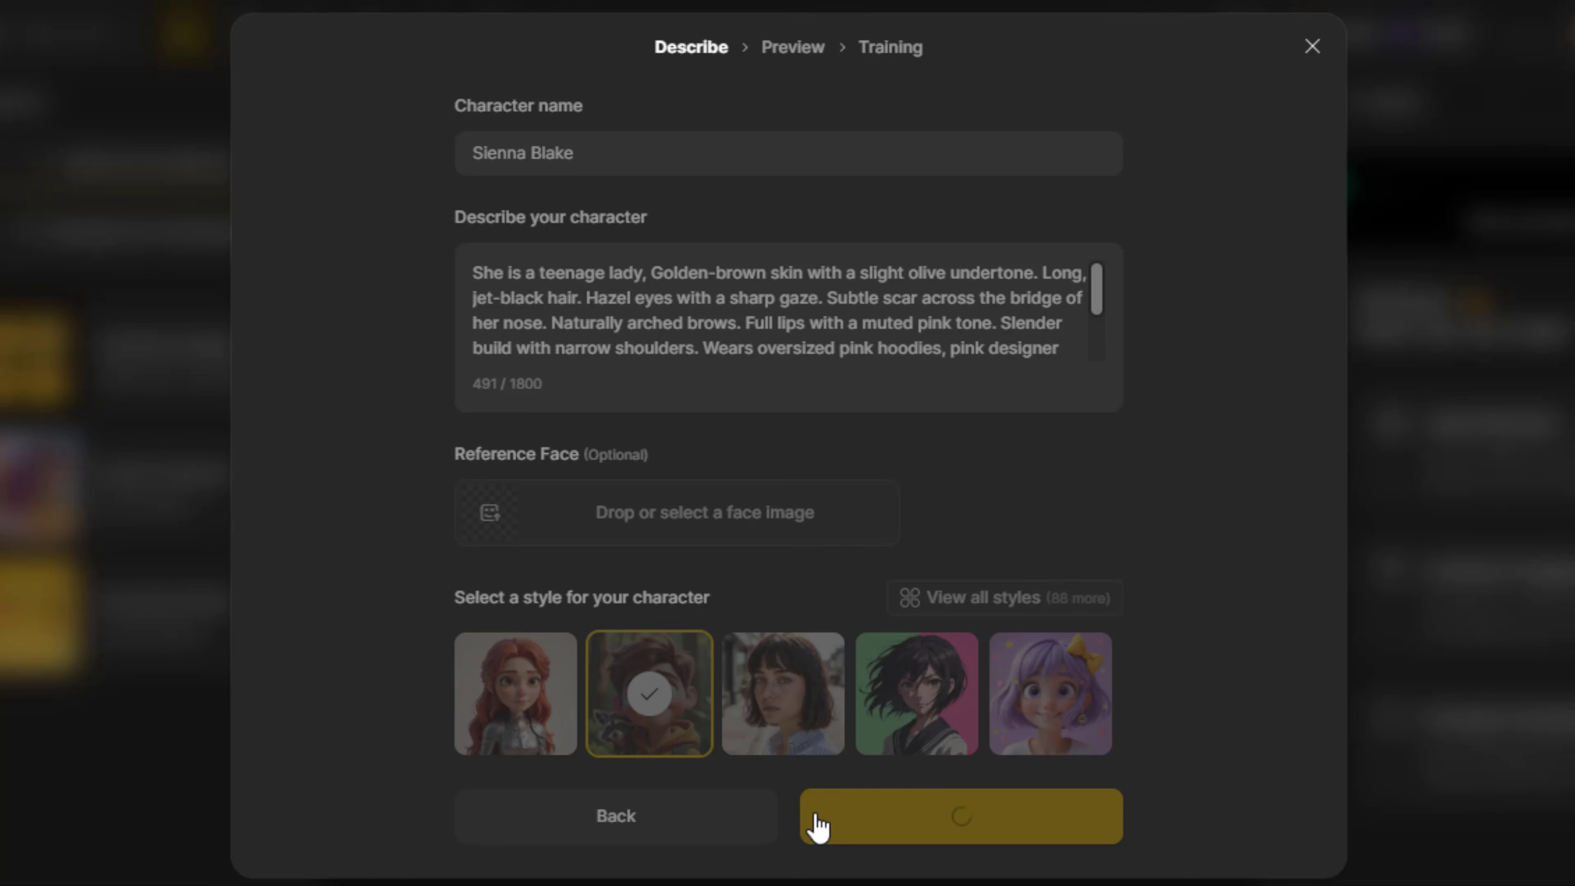
# Compare the two enlarged character previews and start training with the second one
pyautogui.click(538, 408)
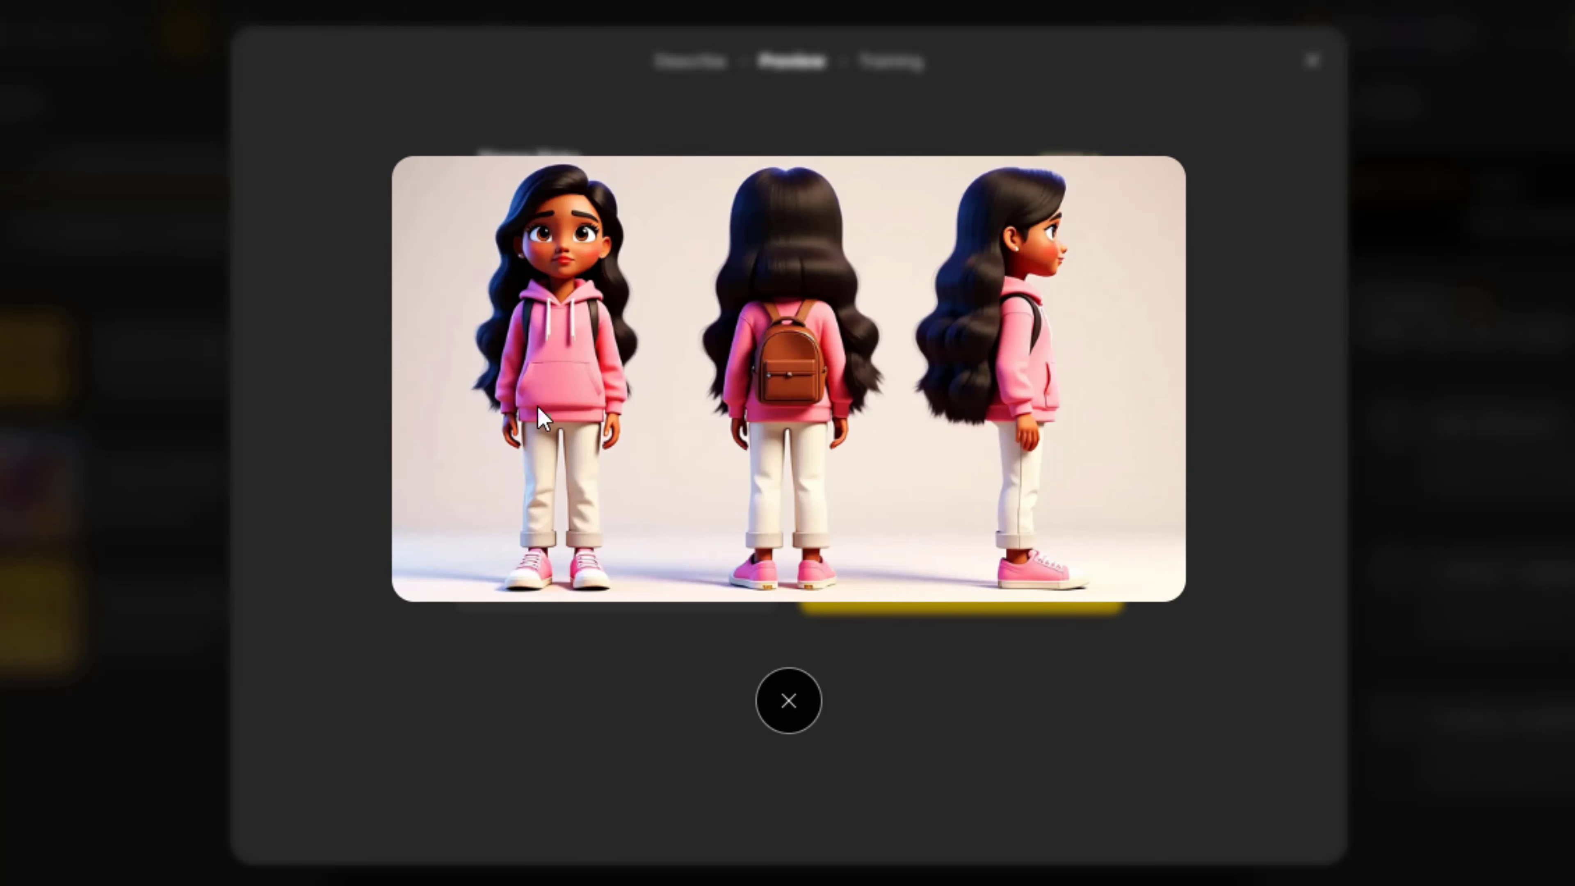
pyautogui.click(872, 710)
pyautogui.click(770, 507)
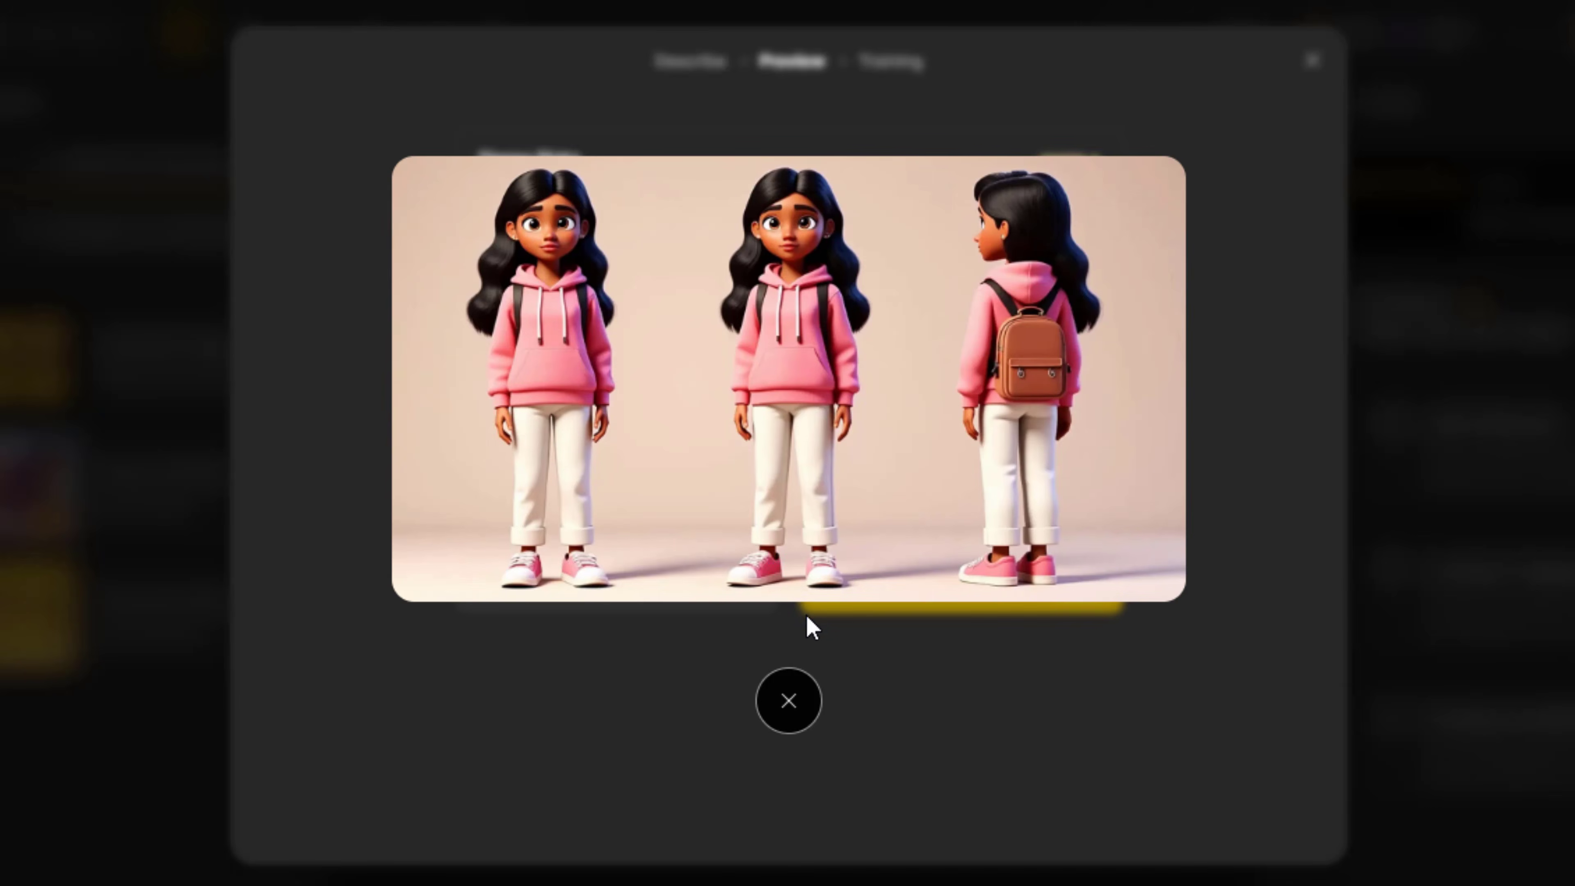
pyautogui.click(788, 701)
pyautogui.click(924, 474)
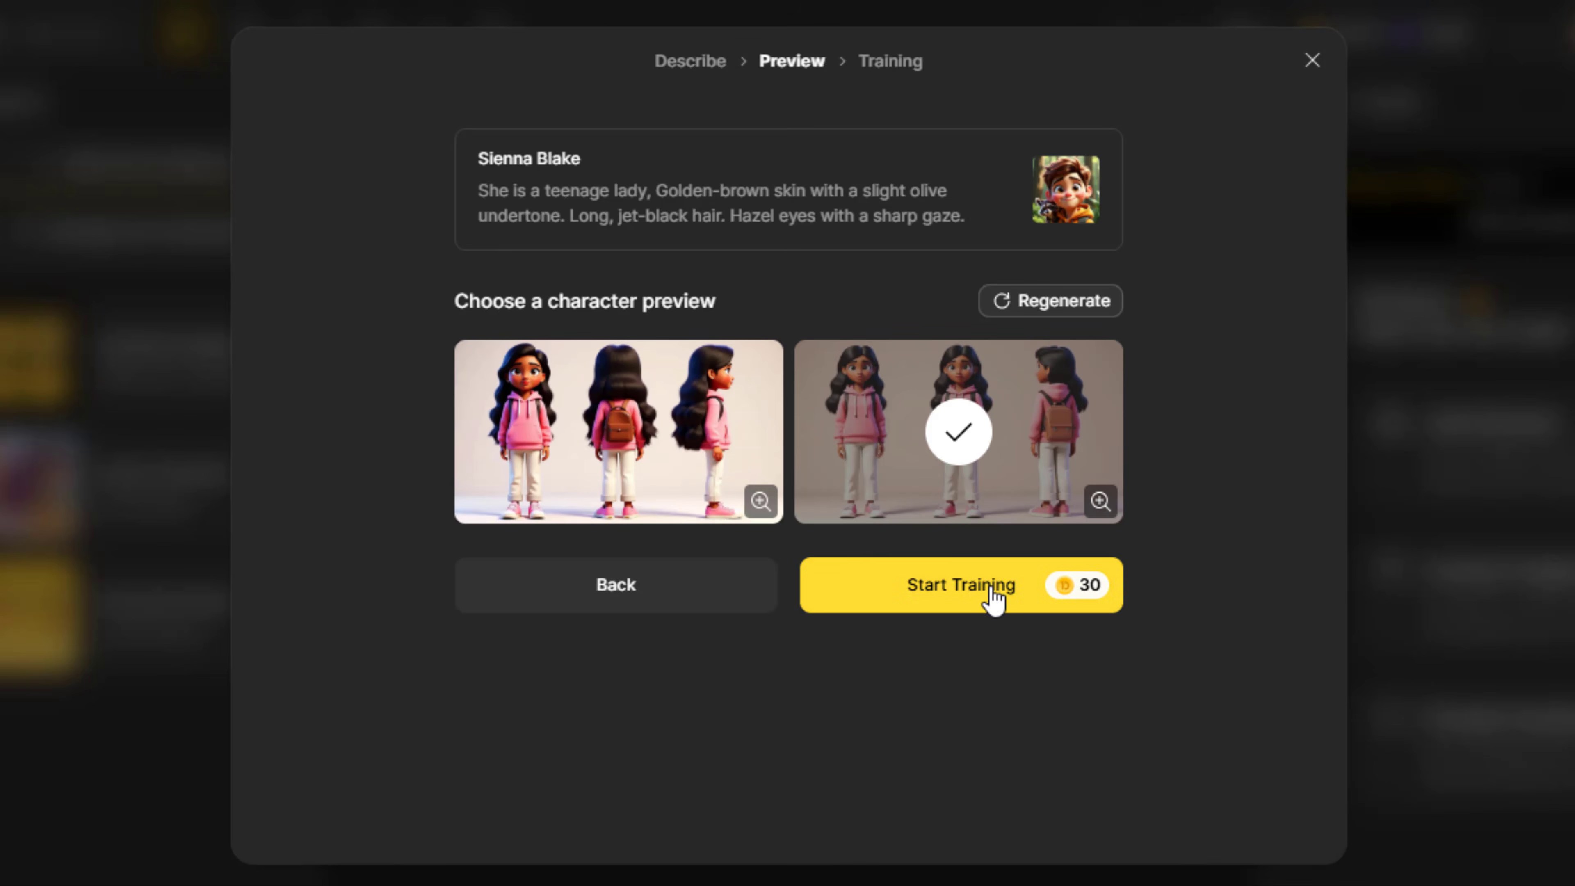
pyautogui.click(961, 585)
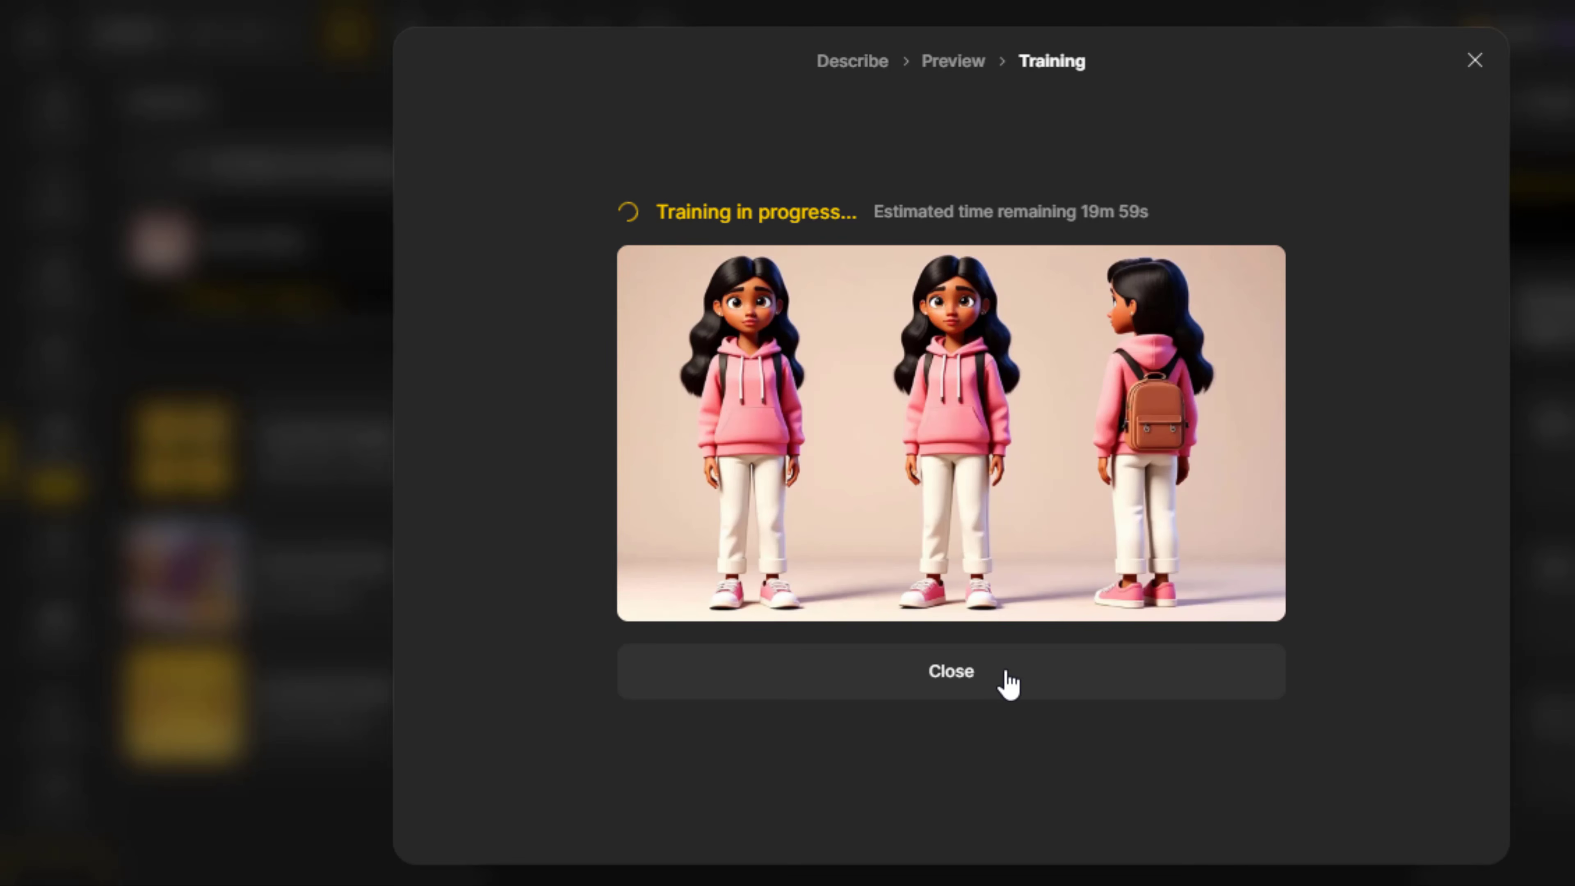
pyautogui.click(1008, 683)
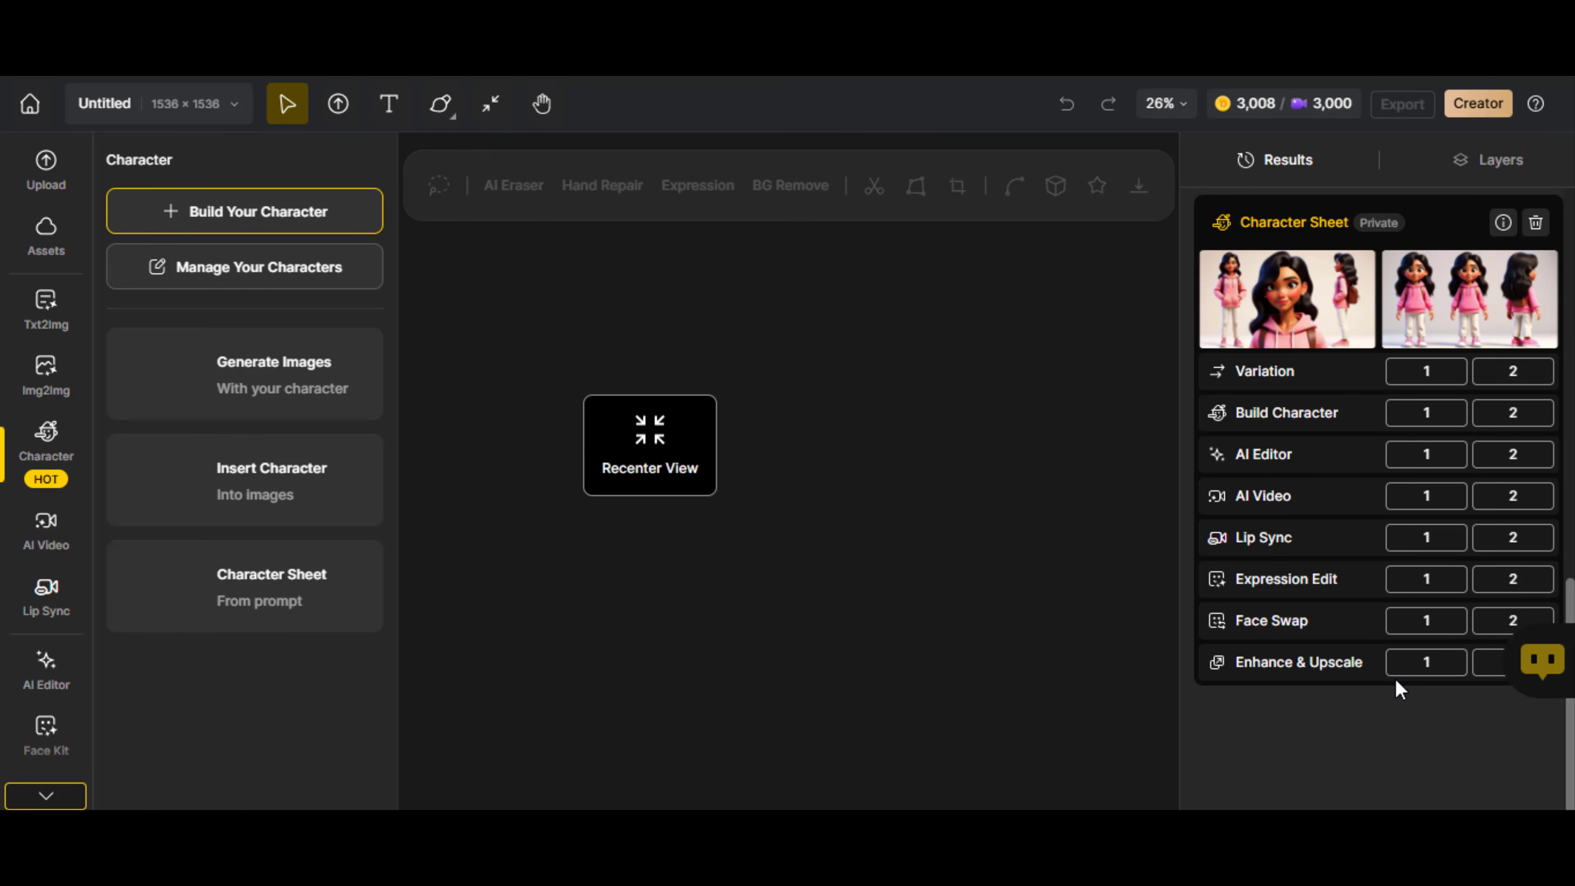
# Start generating images with a consistent character and choose the newly trained pink-hoodie girl
pyautogui.click(266, 383)
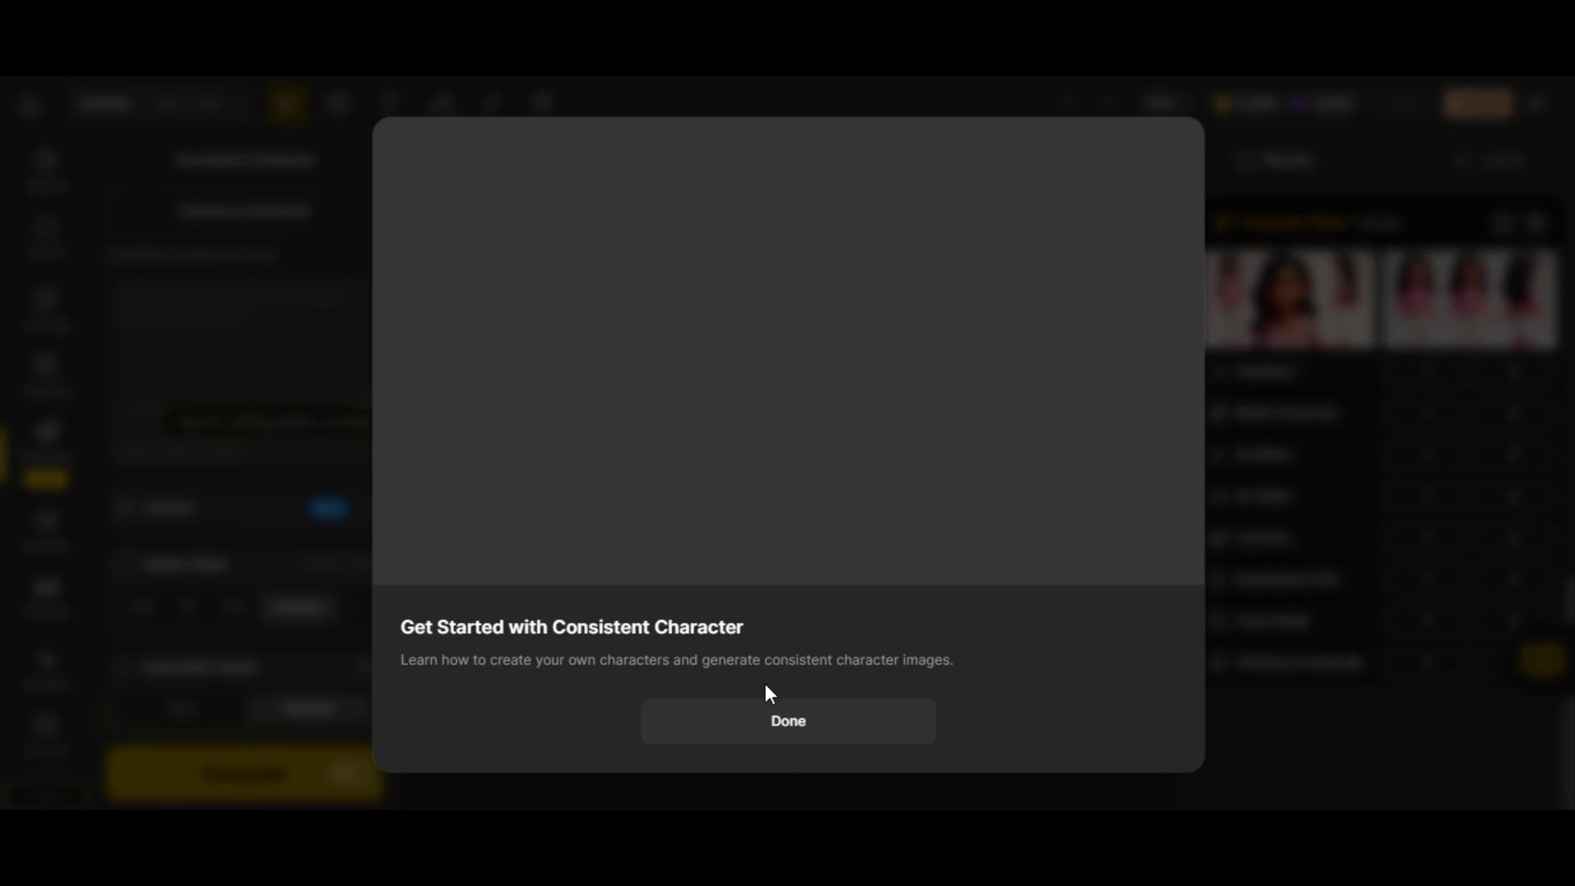
pyautogui.click(771, 714)
pyautogui.click(245, 242)
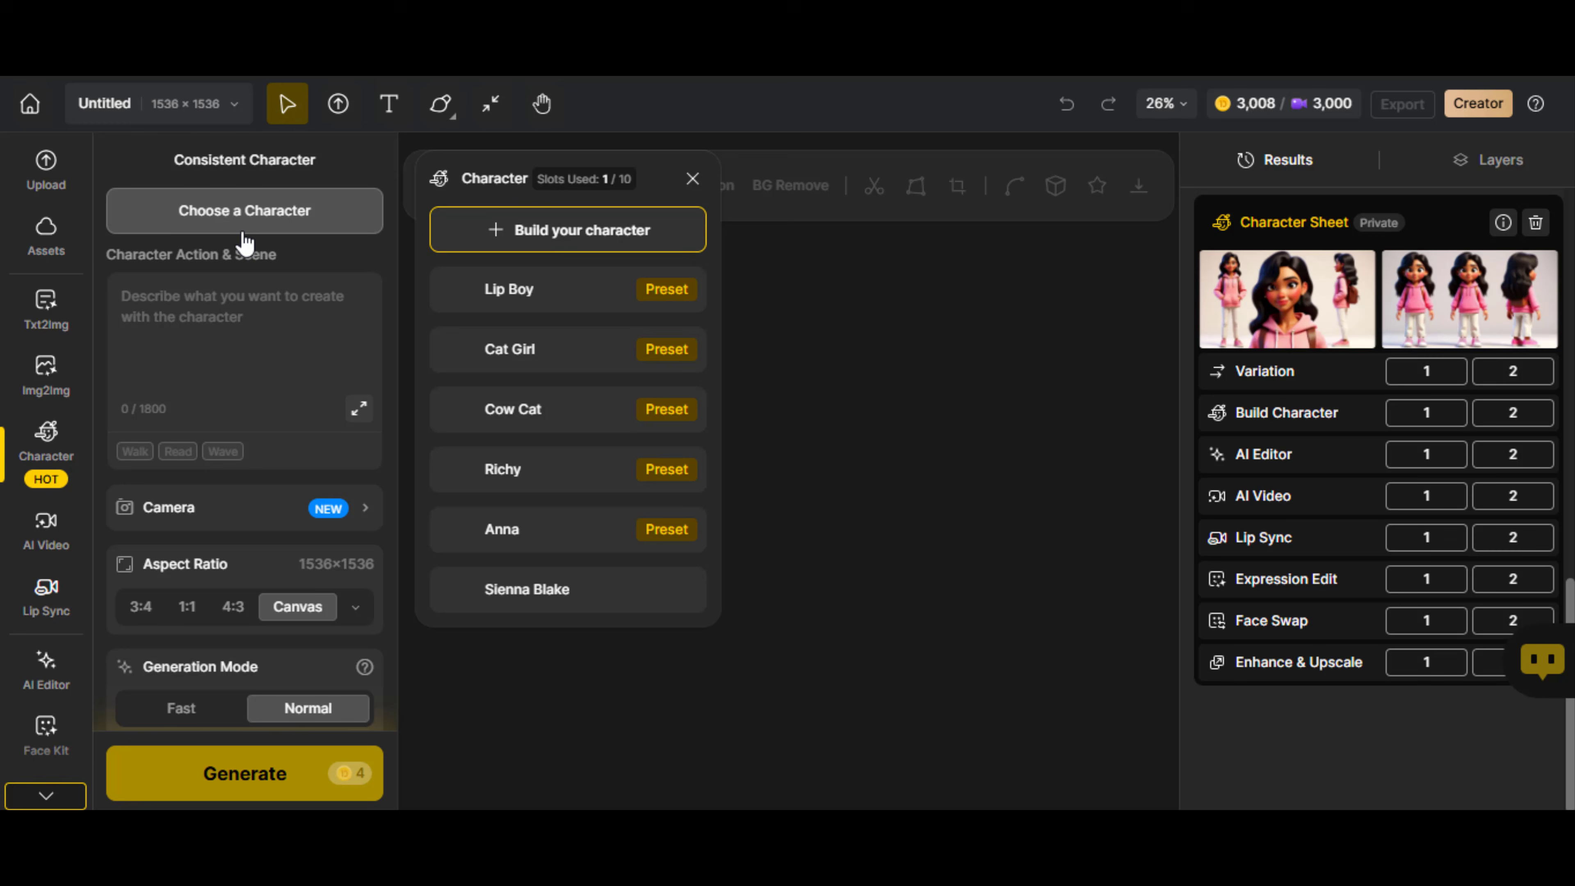
pyautogui.click(573, 599)
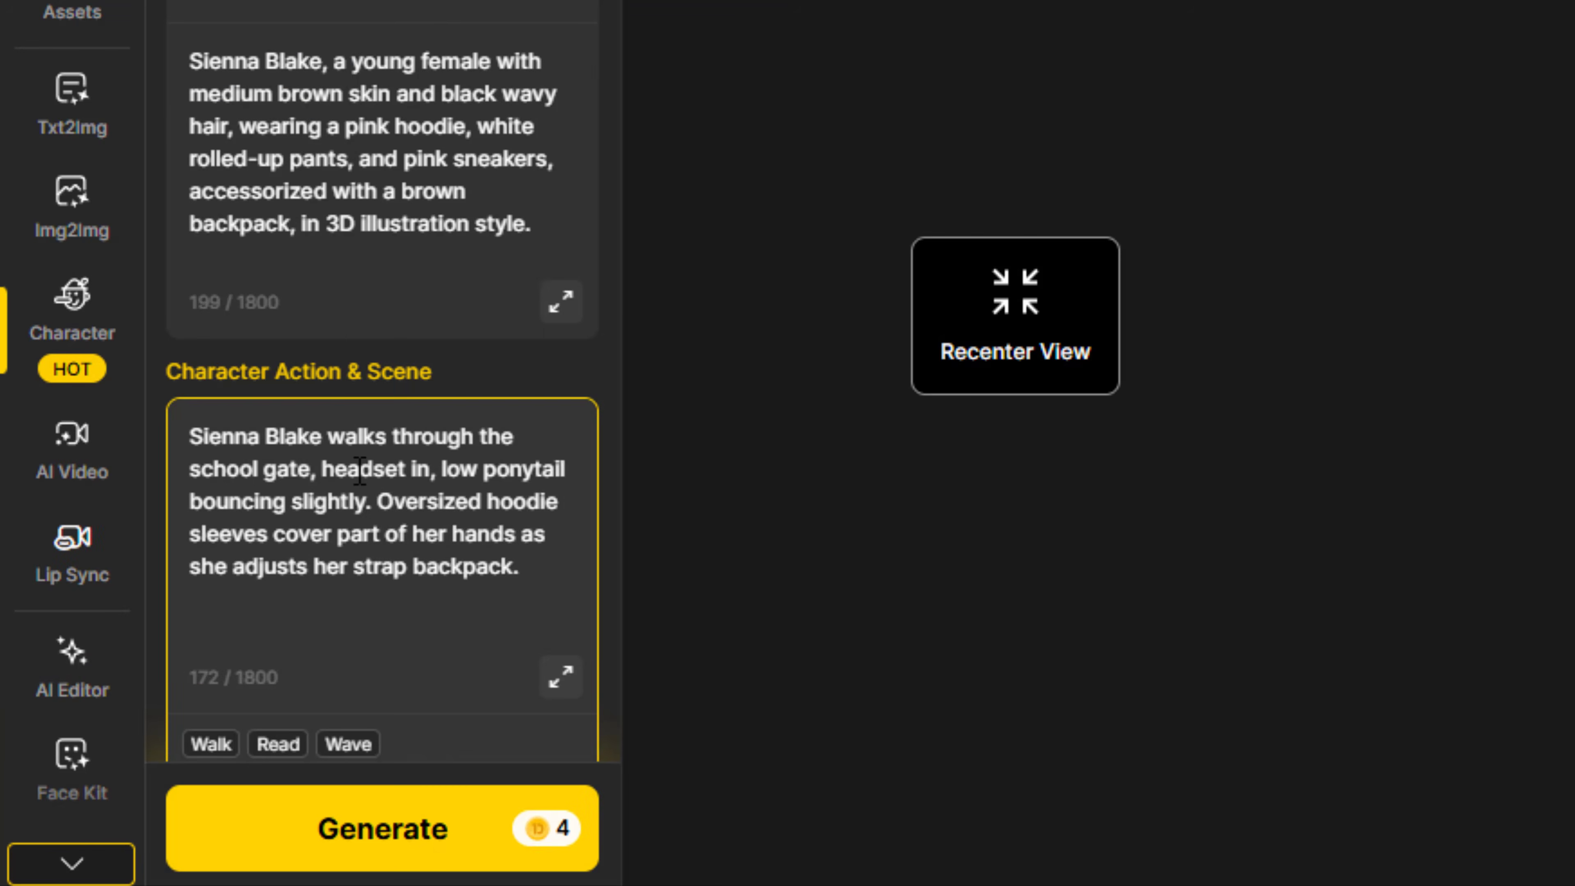
# Describe the girl walking through the school gate, headset in ears, adjusting her strap backpack, and add "The scene is a crowded school environment"
pyautogui.click(430, 469)
pyautogui.write('ears')
pyautogui.moveTo(478, 469); pyautogui.dragTo(278, 563)
pyautogui.press('BackSpace')
pyautogui.click(421, 555)
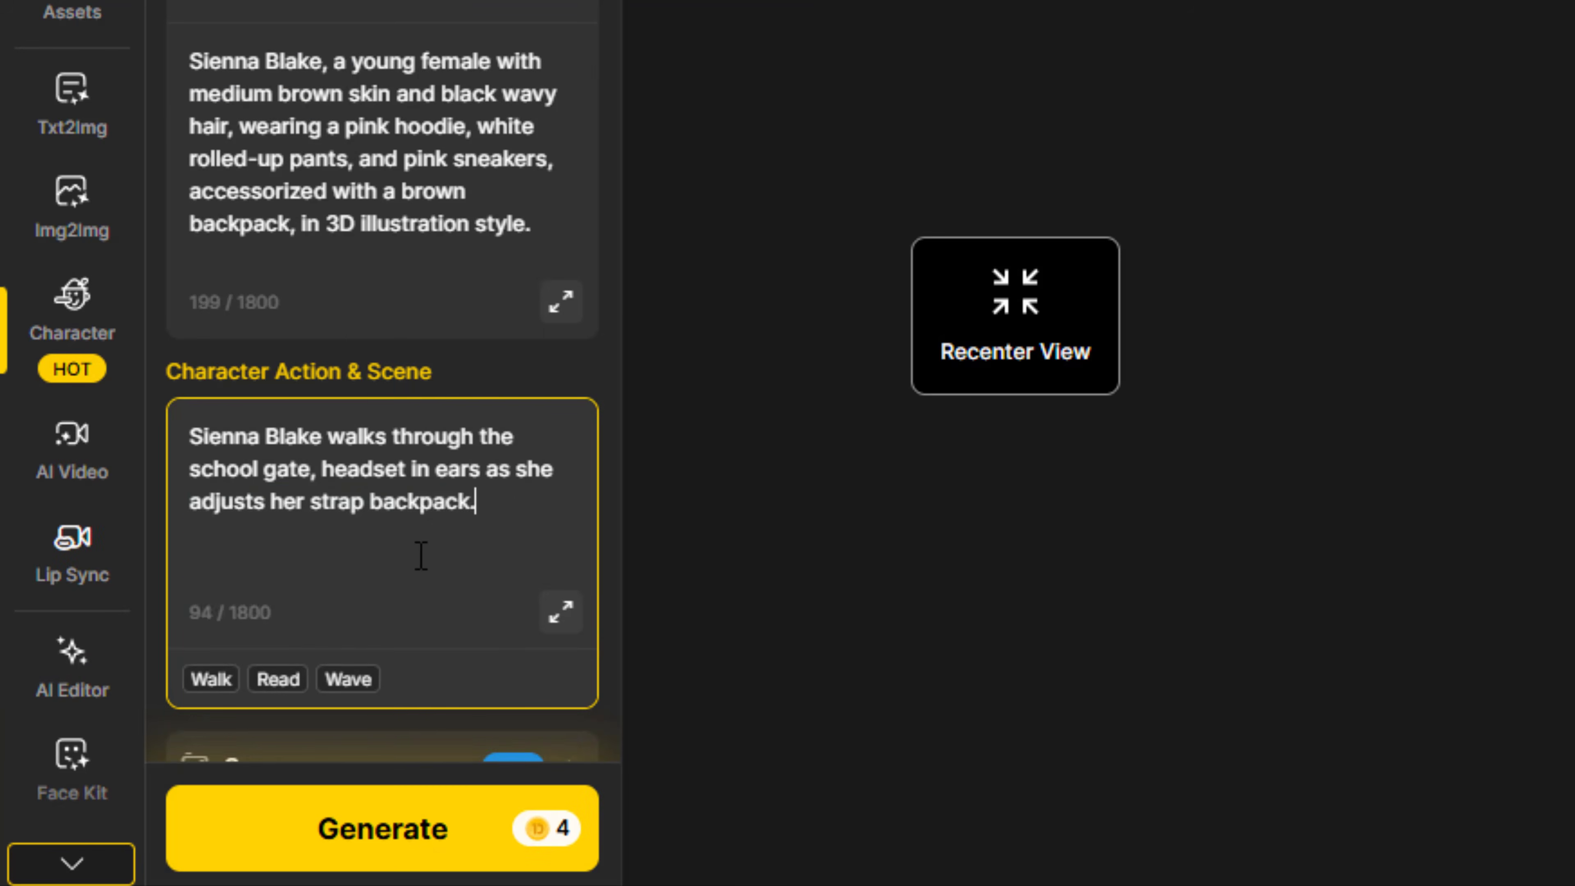
pyautogui.write('The scene is a crowded school environment')
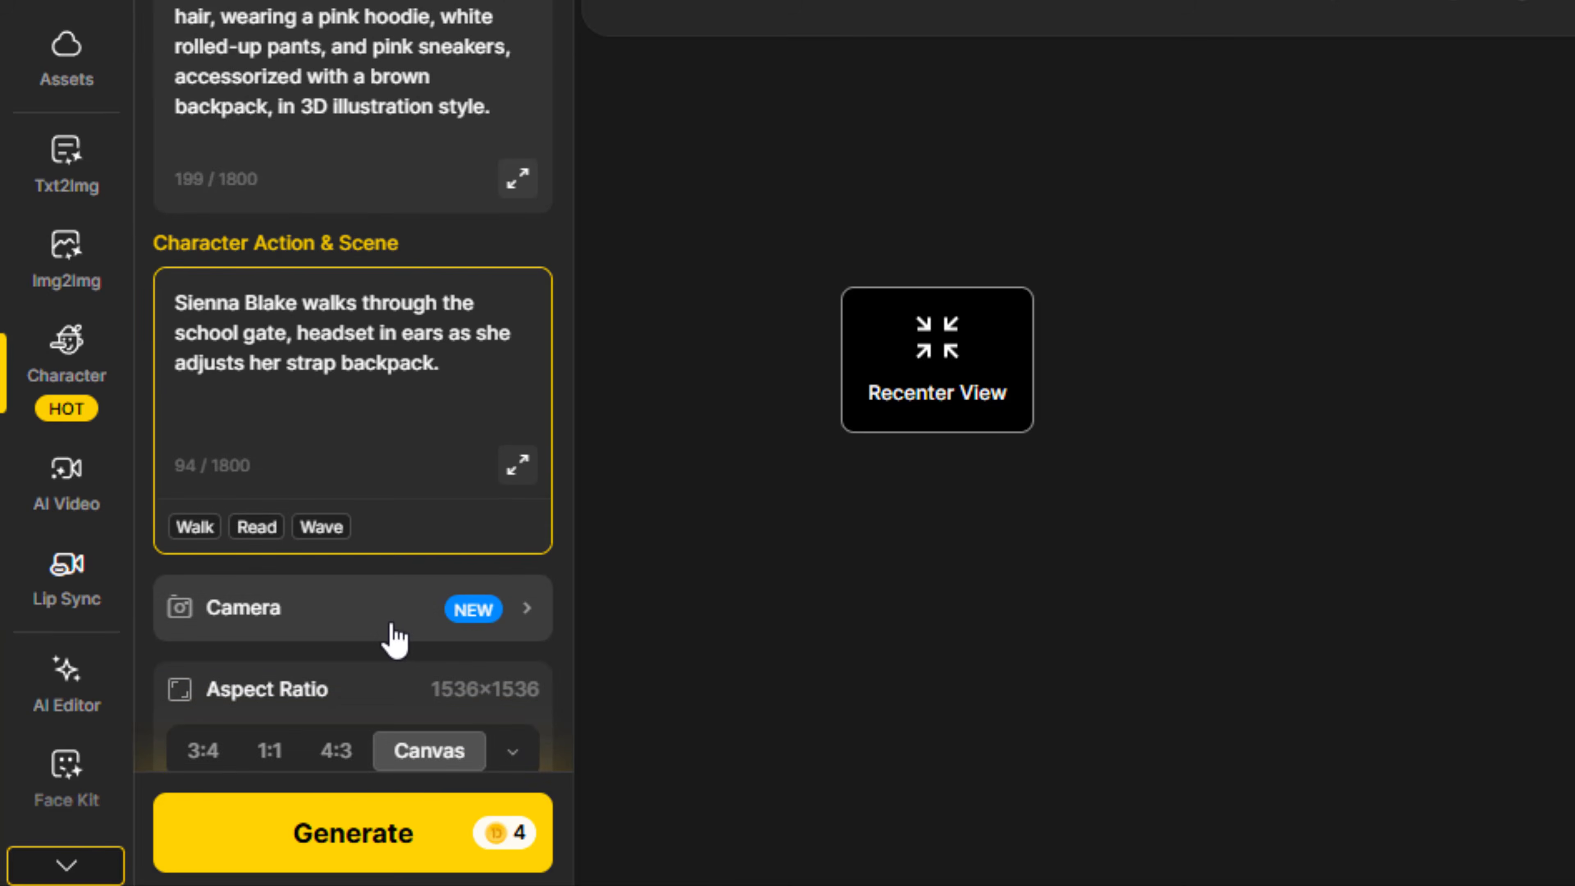
# Set the camera shot to Wide Shot and the aspect ratio to Facebook 16:9
pyautogui.scroll(-1, 394, 636)
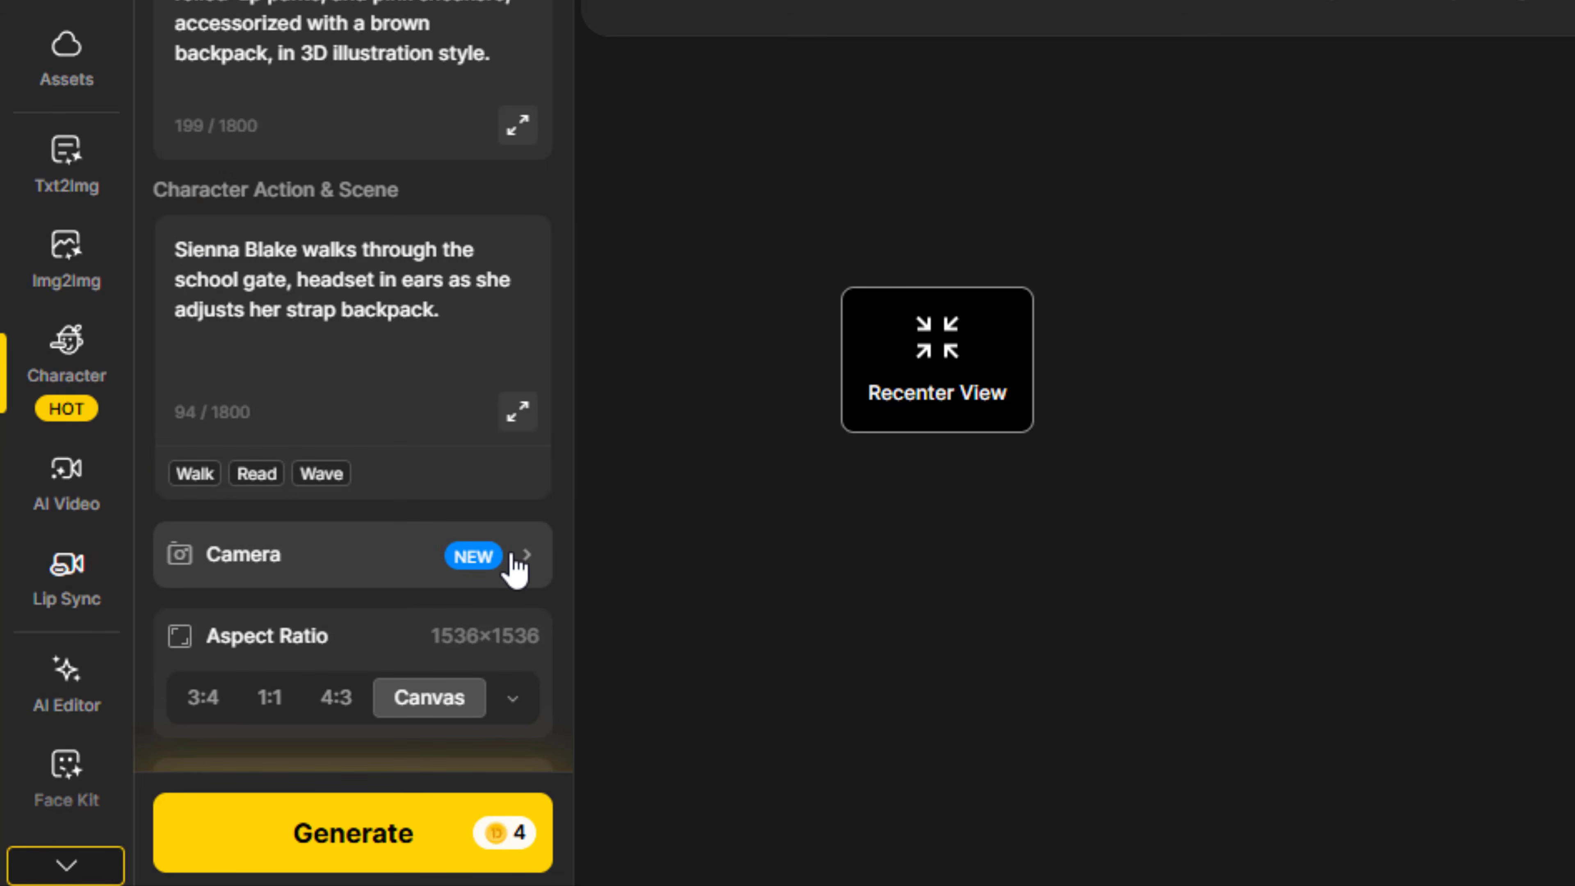
pyautogui.click(514, 562)
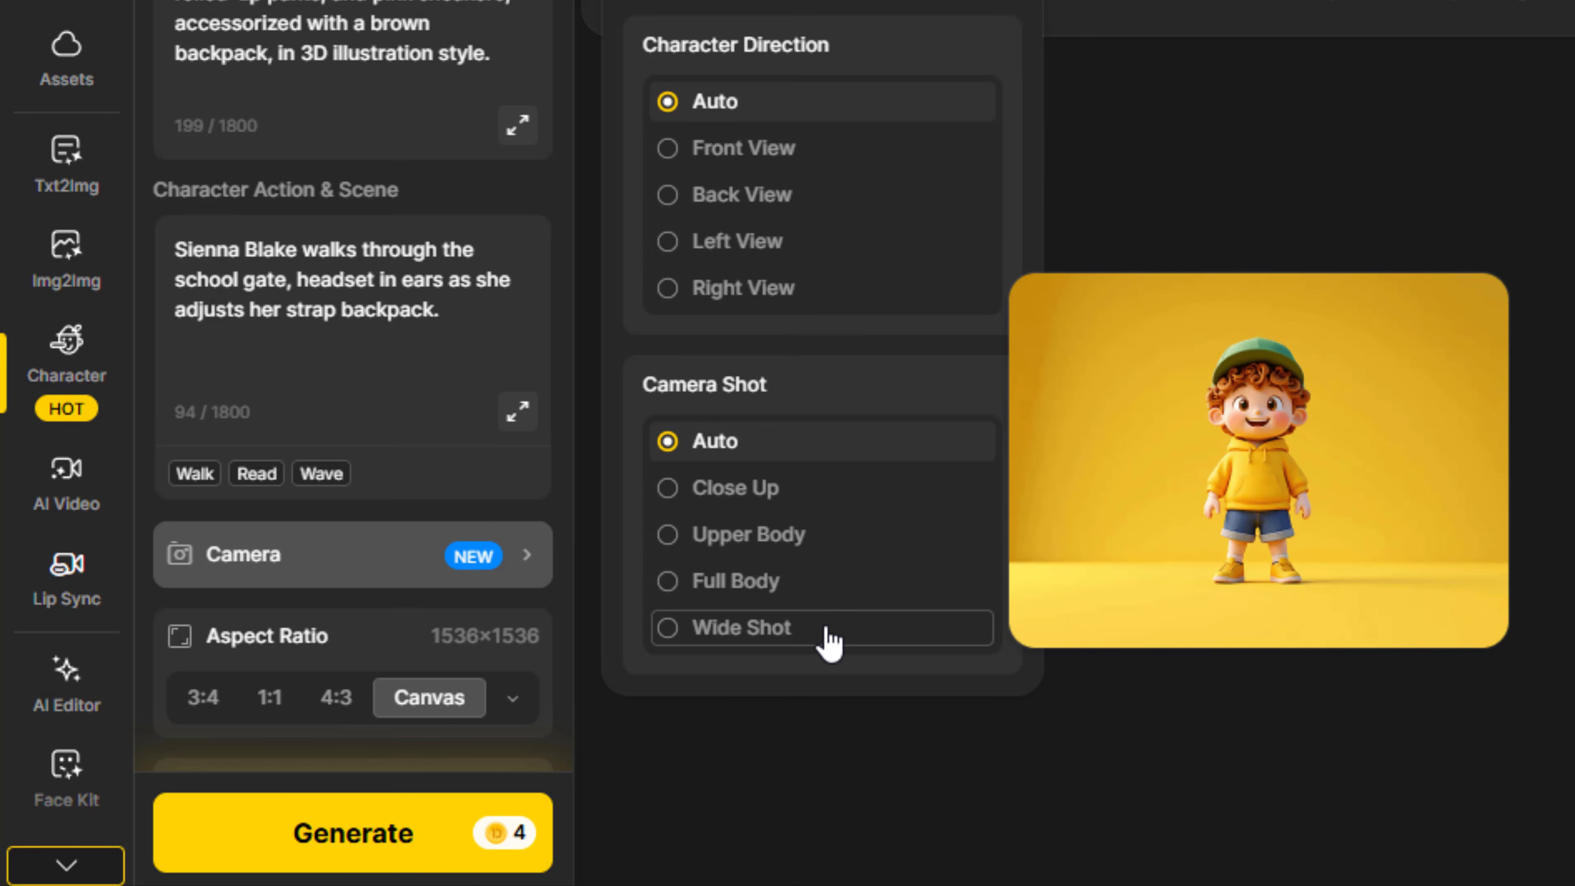
pyautogui.click(832, 642)
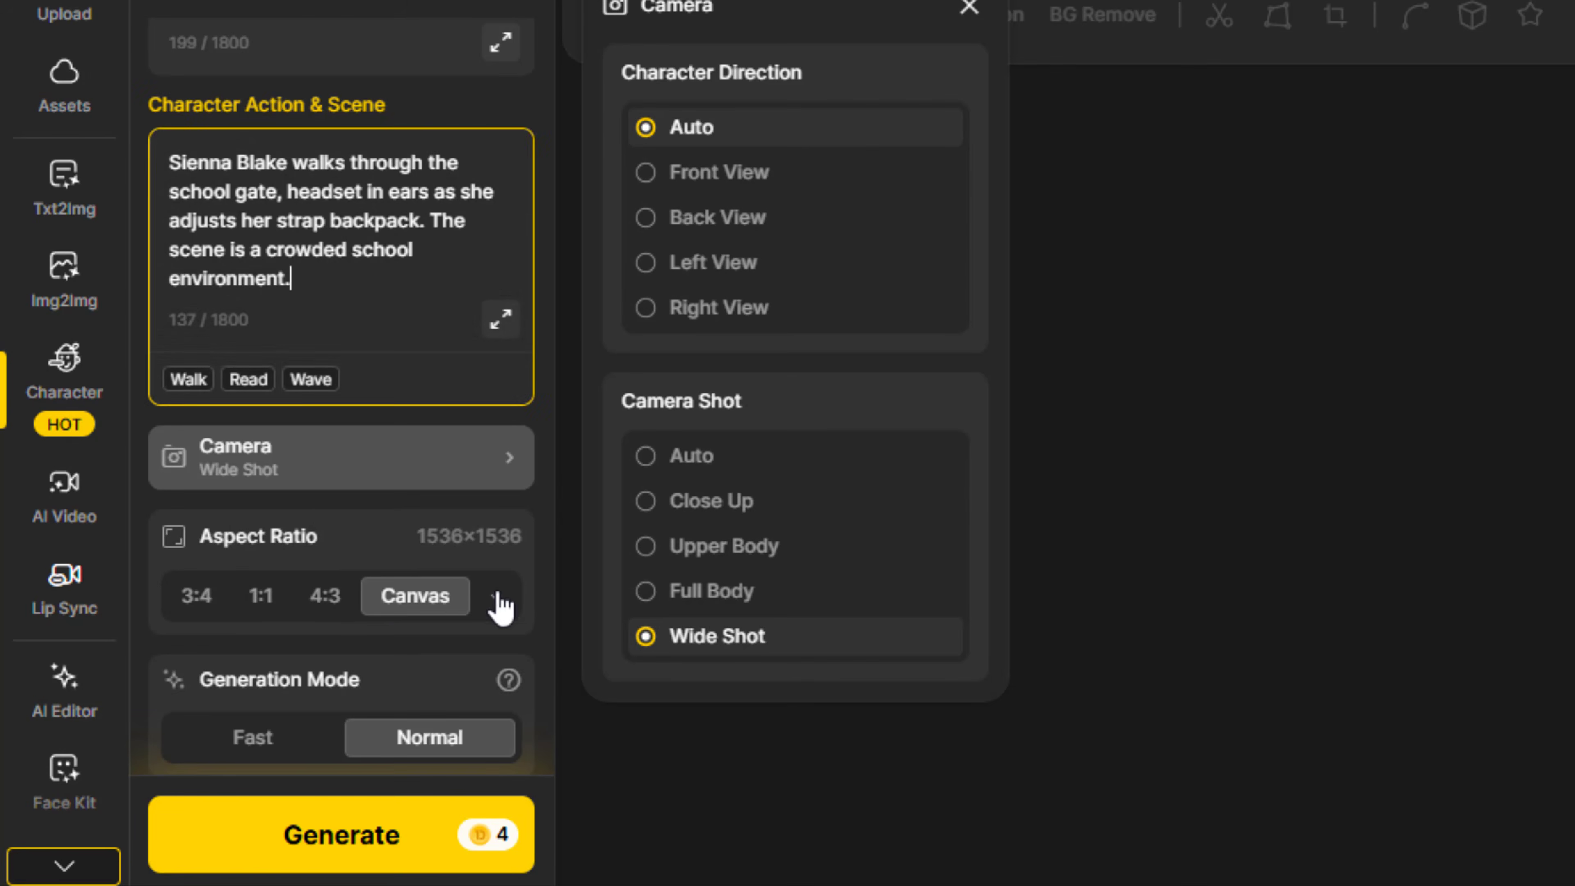
pyautogui.click(496, 597)
pyautogui.click(742, 328)
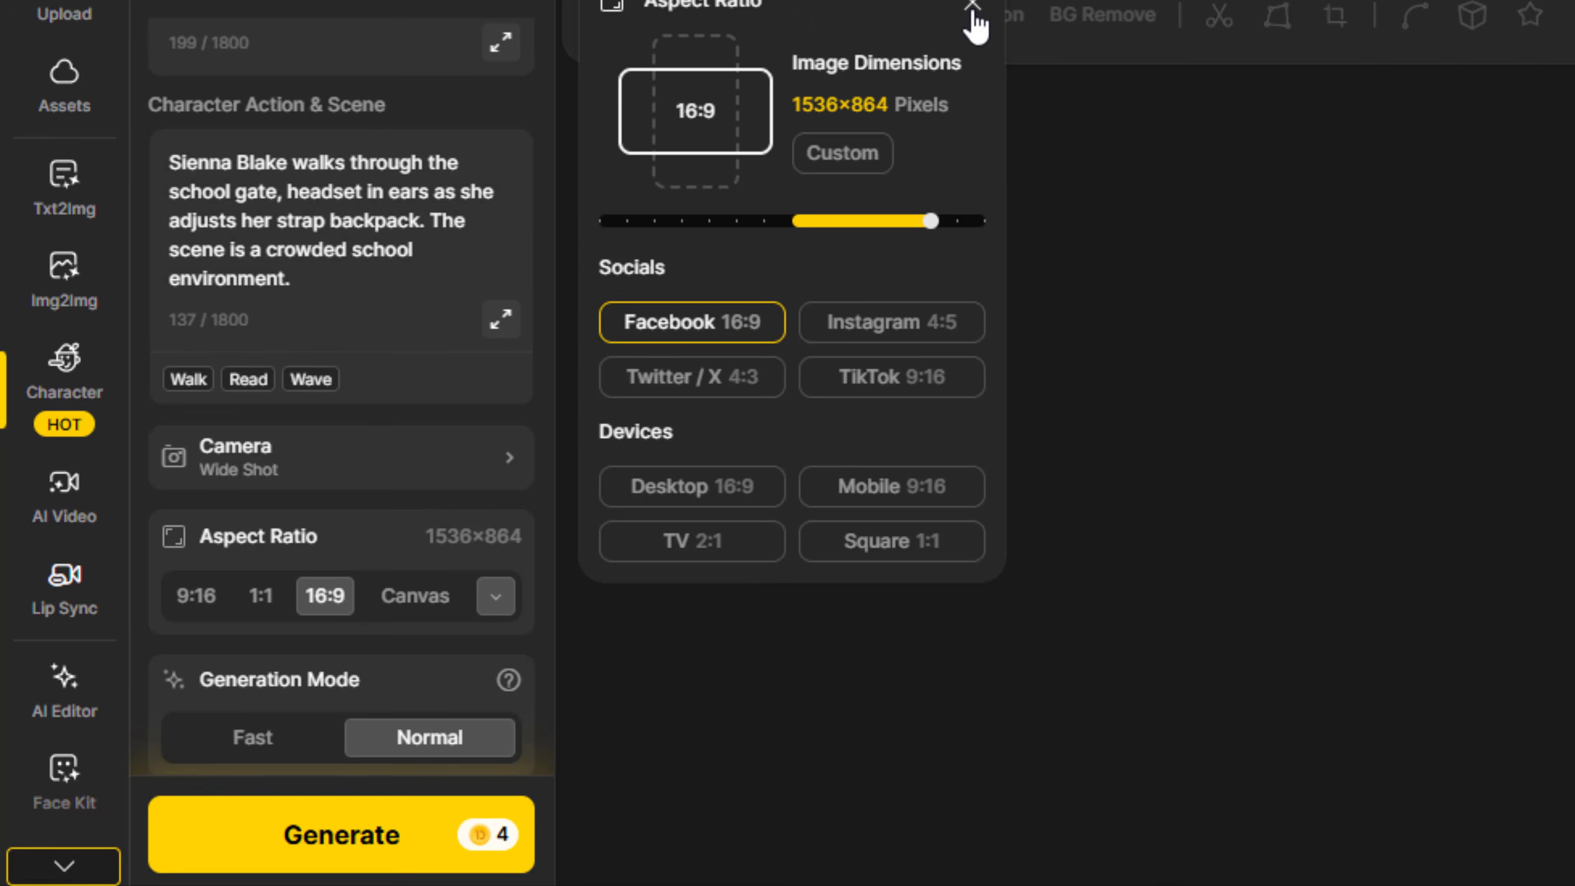
# Check the advanced seed setting and generate the school gate images of the character
pyautogui.scroll(-1, 338, 663)
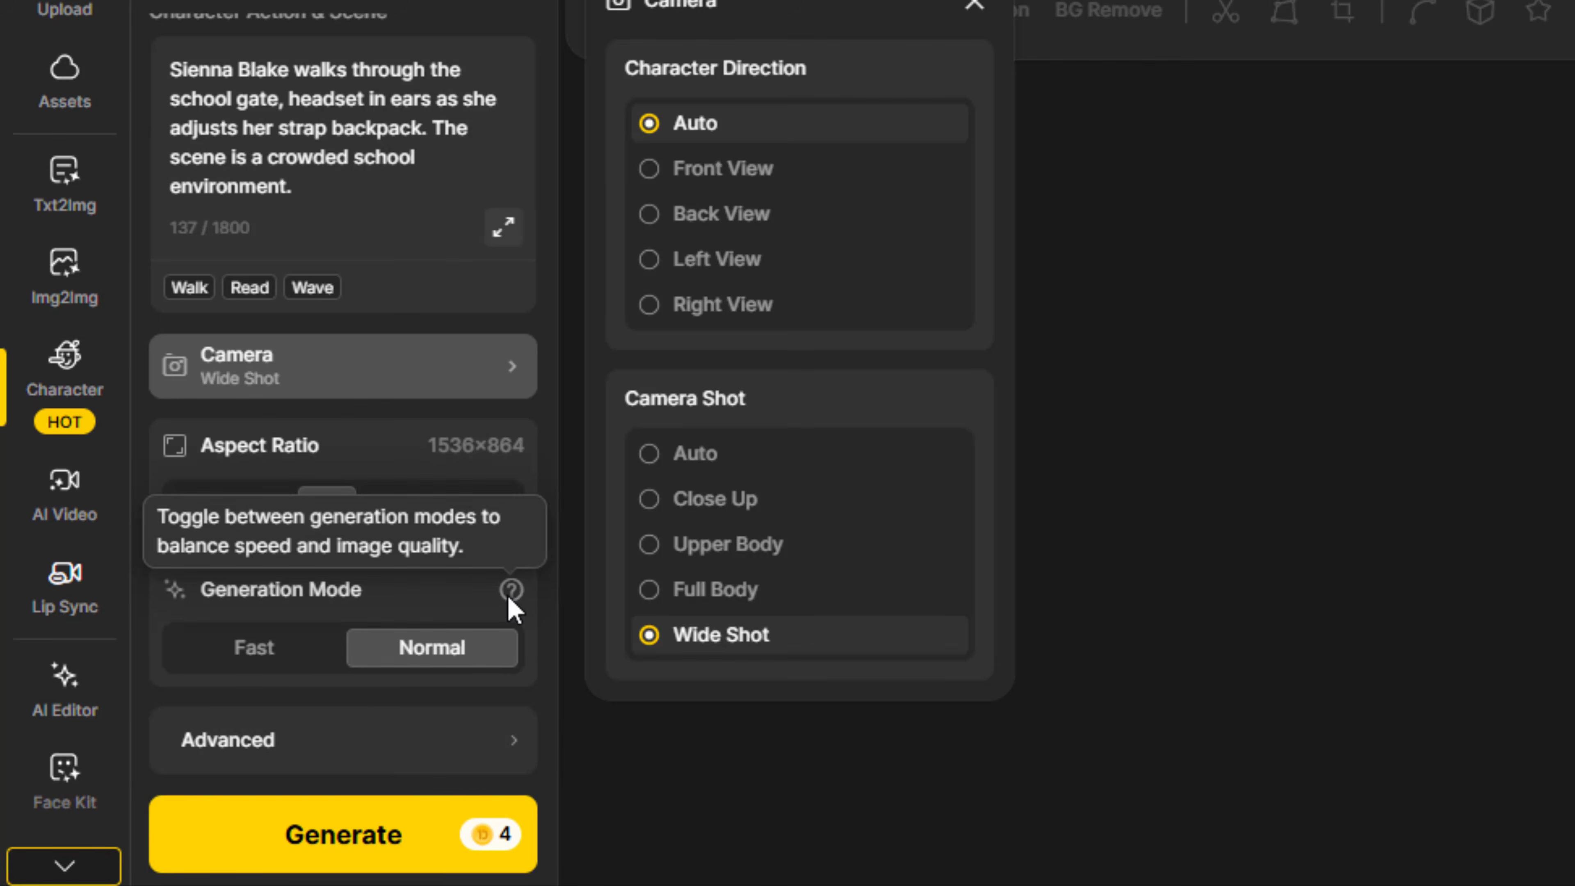
pyautogui.click(496, 738)
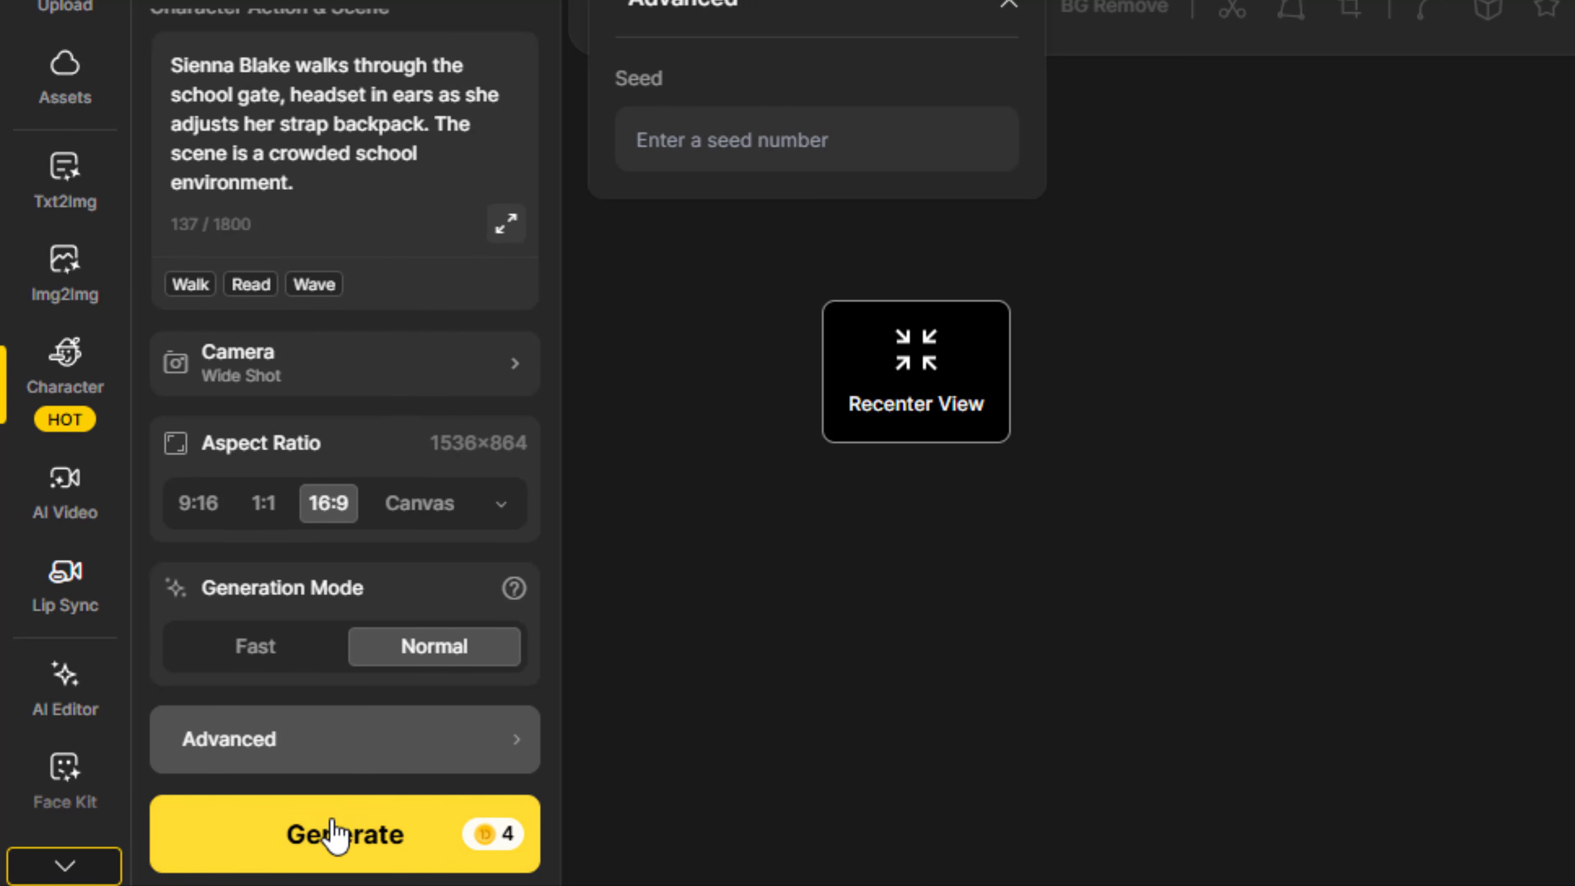
pyautogui.click(352, 834)
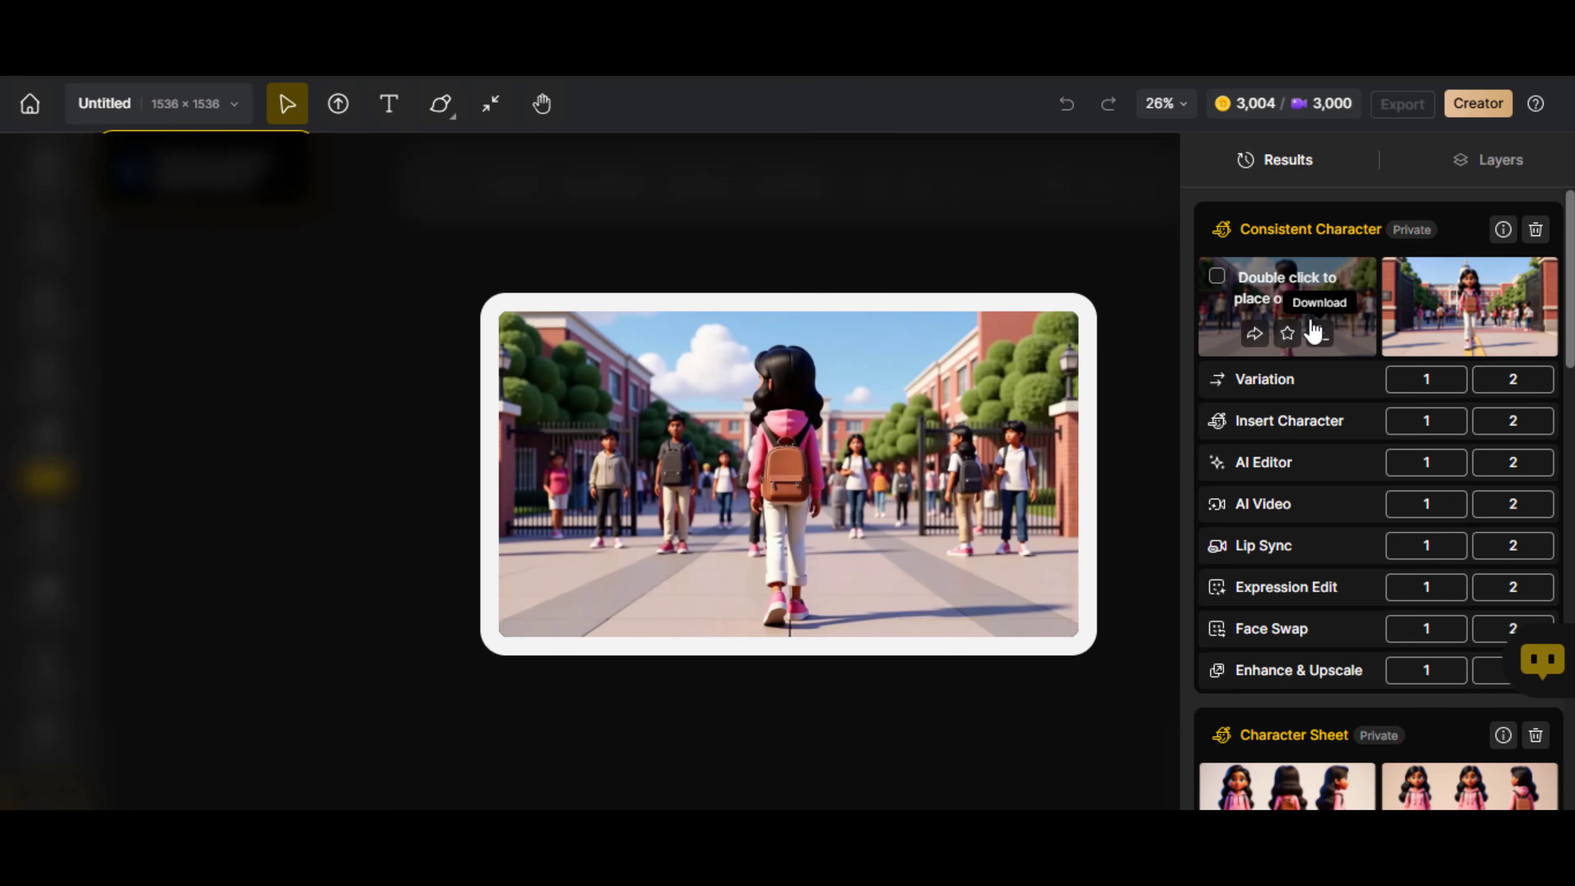
# Enlarge the generated school gate result and upscale it 4x as a PNG for download
pyautogui.click(1309, 300)
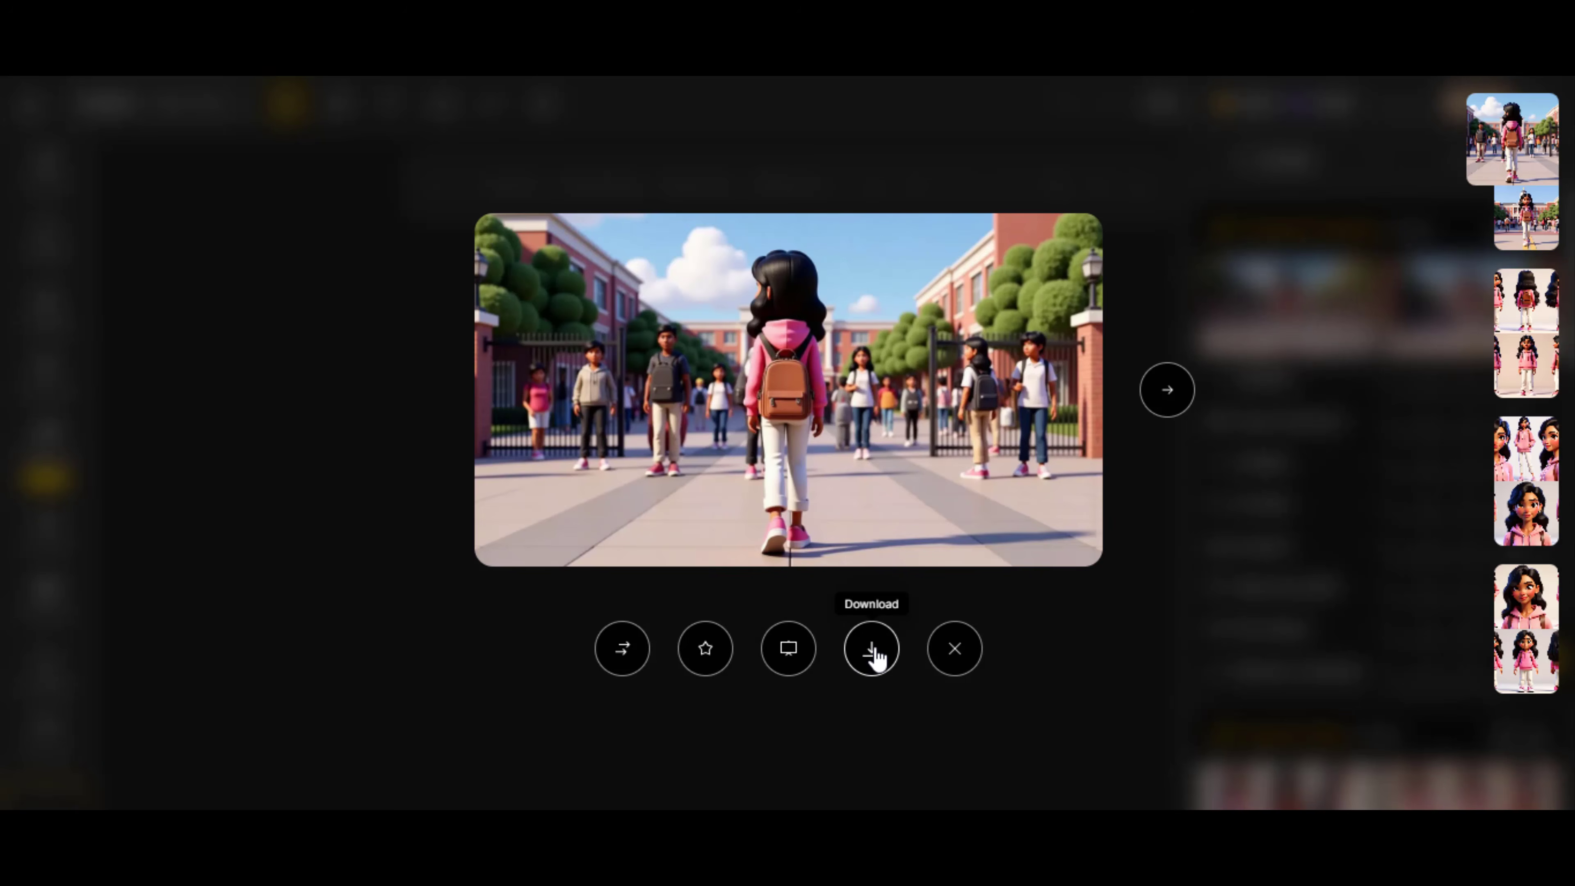
pyautogui.click(874, 651)
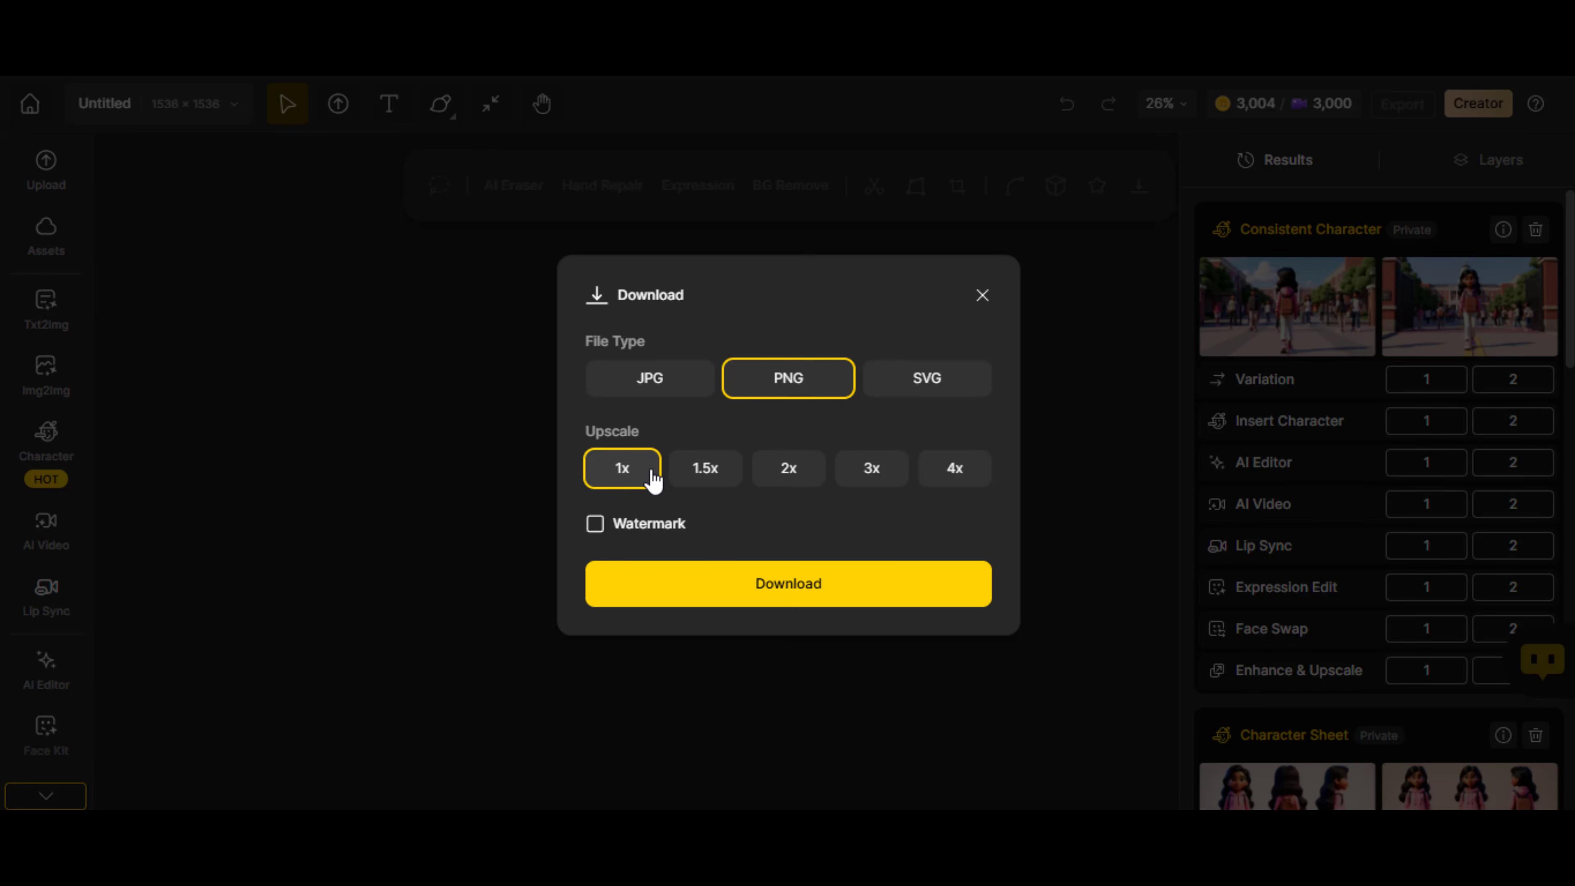
pyautogui.click(955, 472)
pyautogui.click(841, 592)
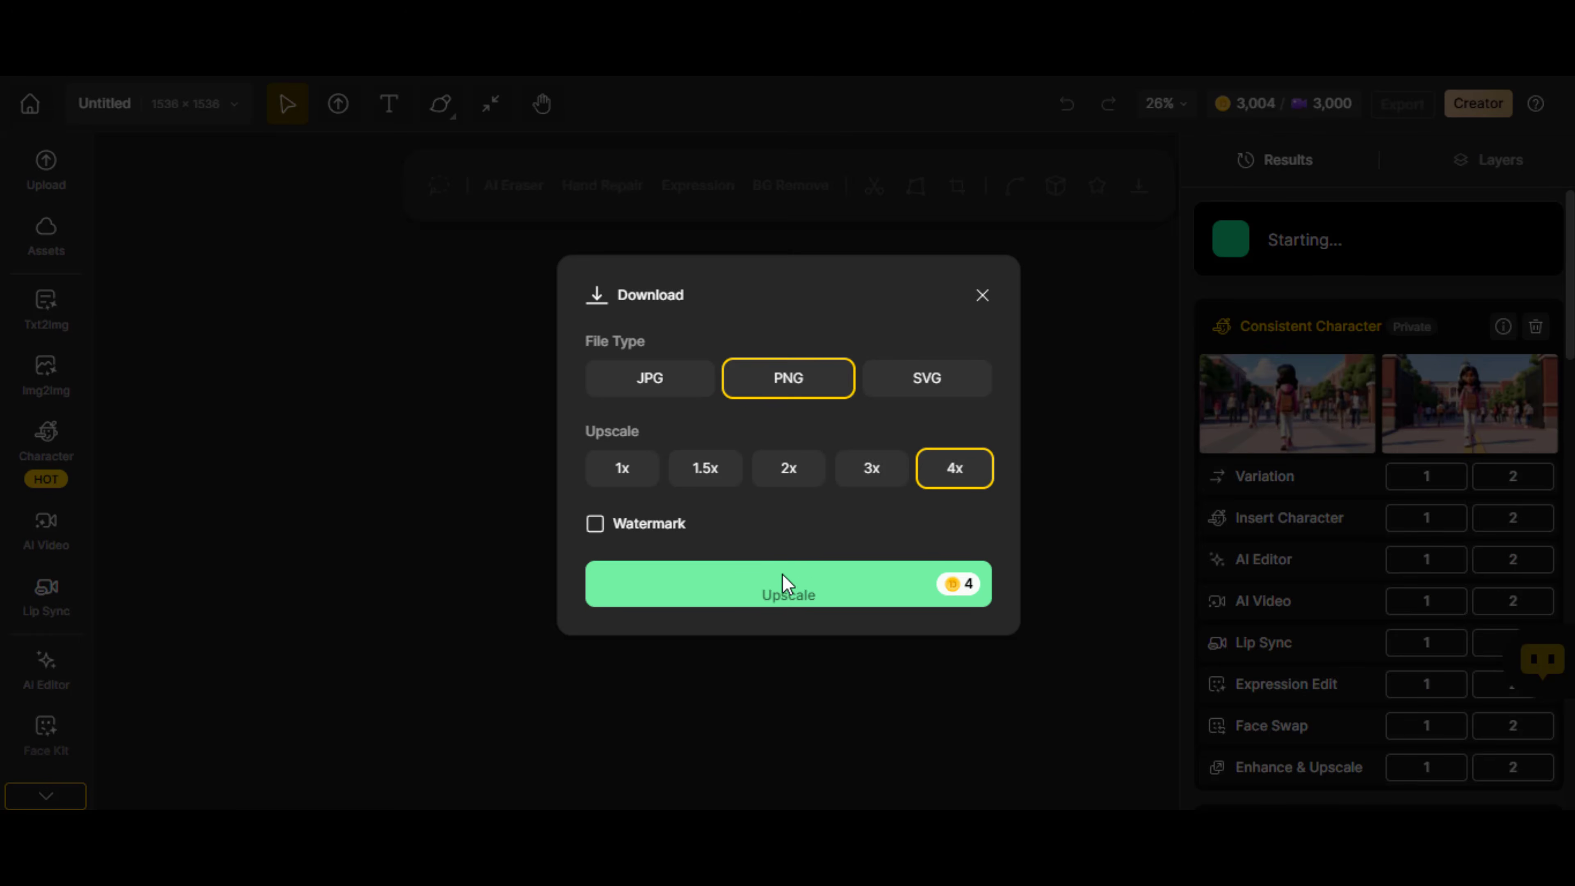
# Build an 18-year-old male character from a description, pick the second style shown and generate his previews
pyautogui.click(39, 463)
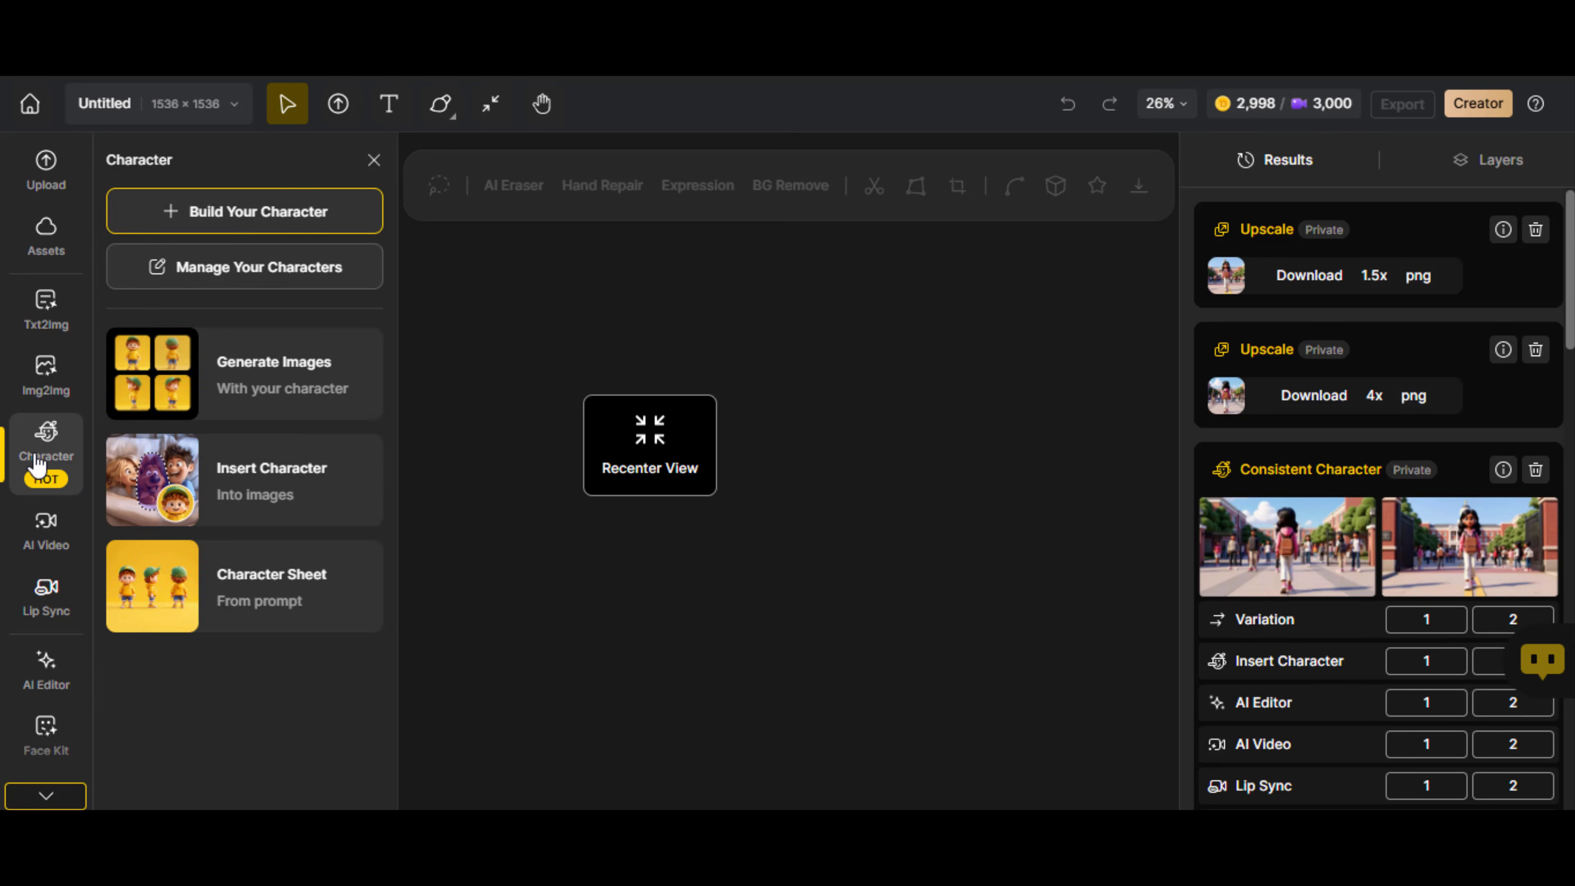
pyautogui.click(253, 216)
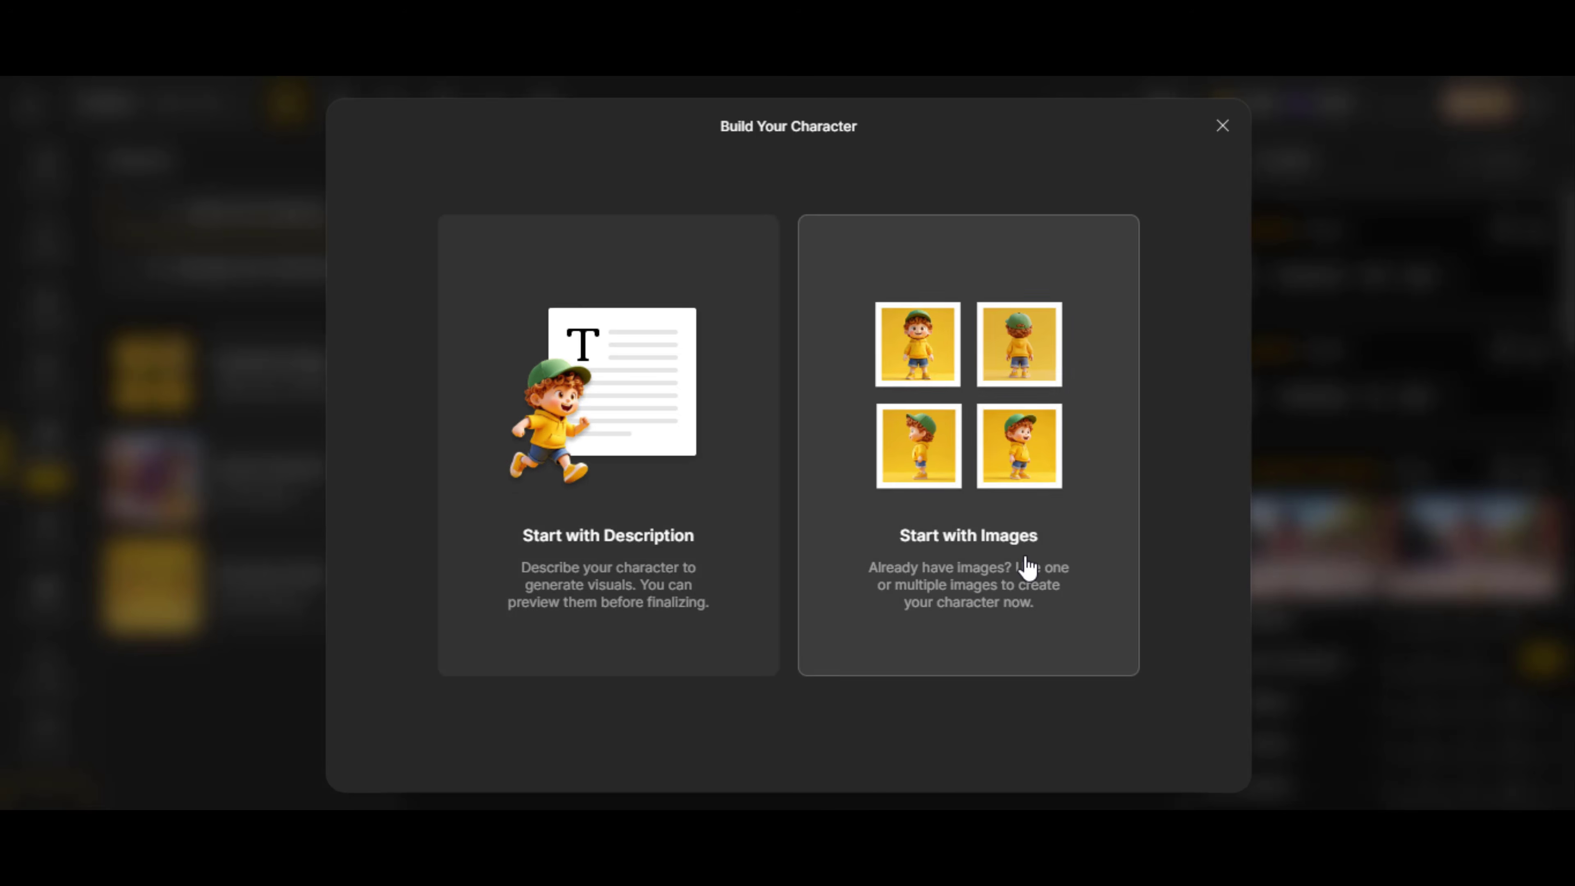
pyautogui.click(623, 515)
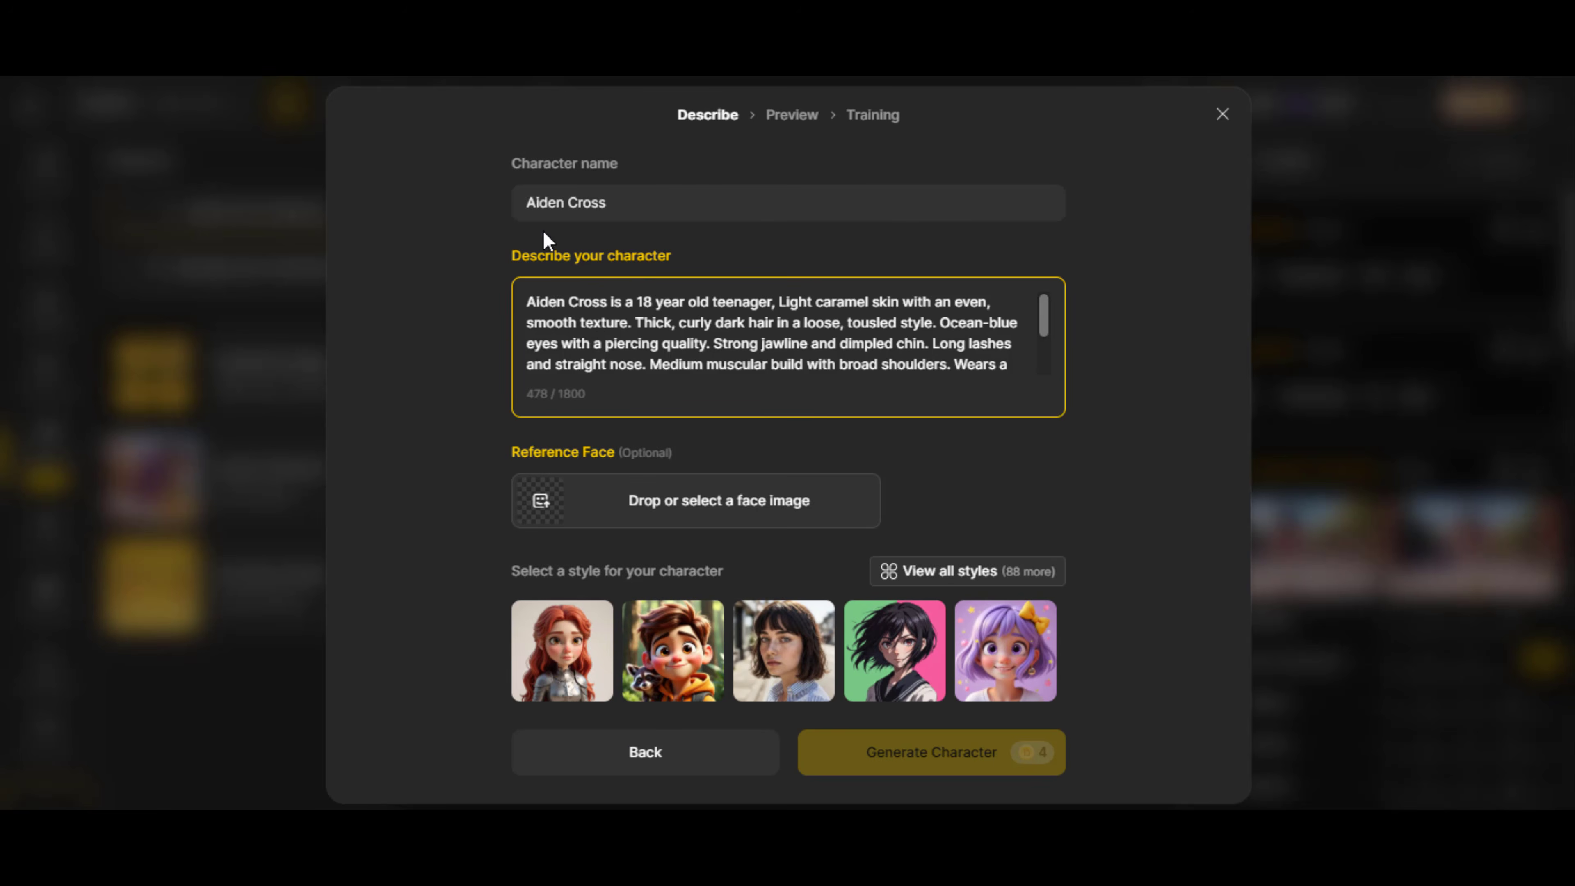
pyautogui.click(654, 643)
pyautogui.click(930, 752)
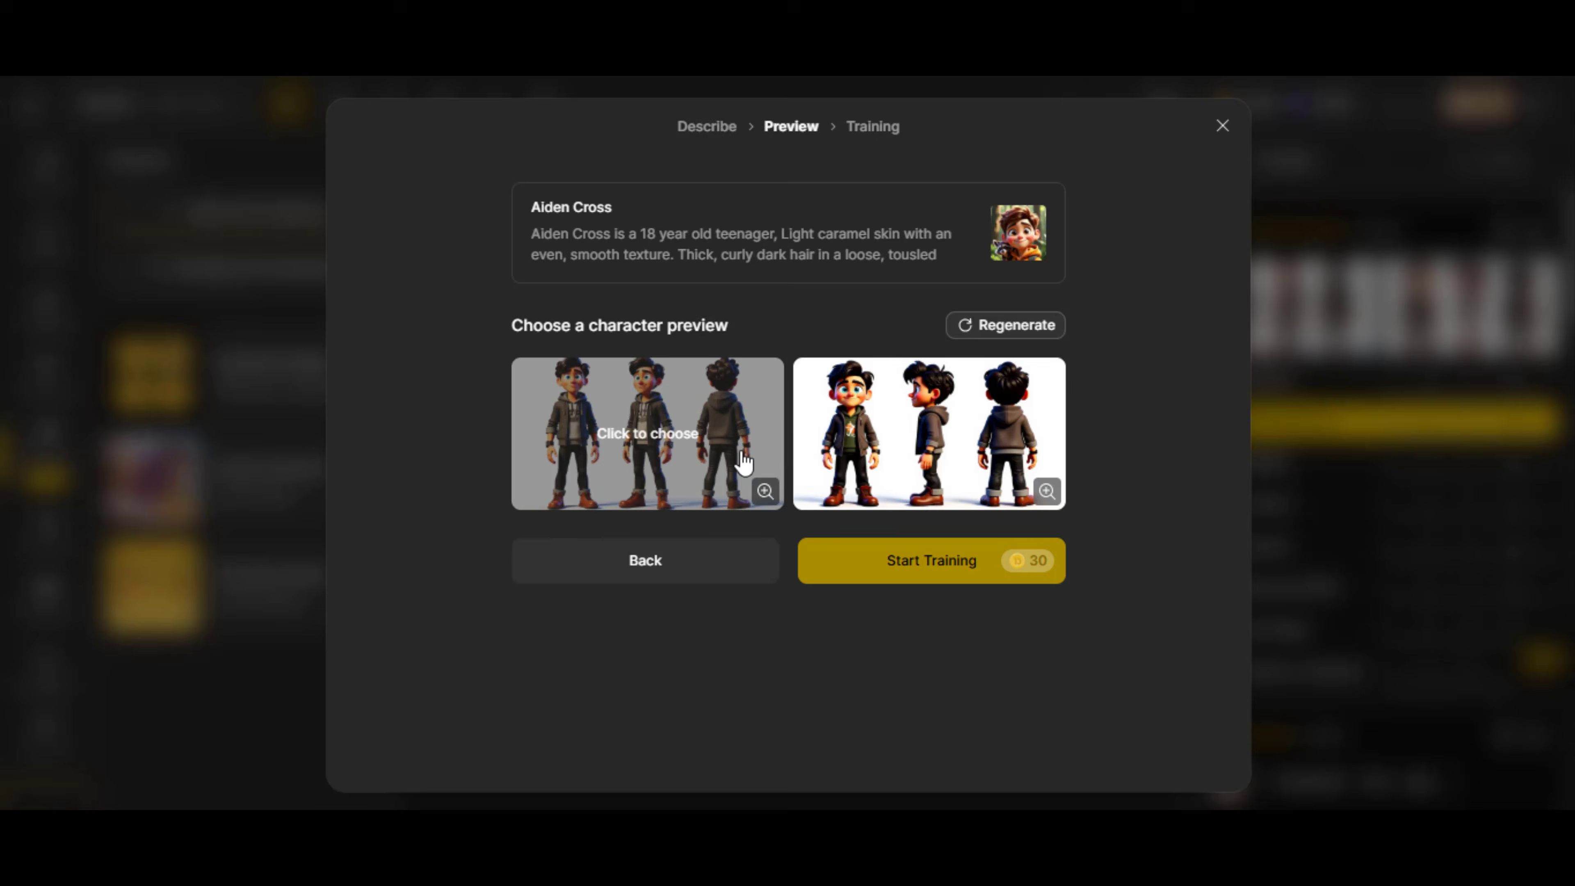
# Compare the male character's enlarged previews and start training with the first one
pyautogui.click(766, 491)
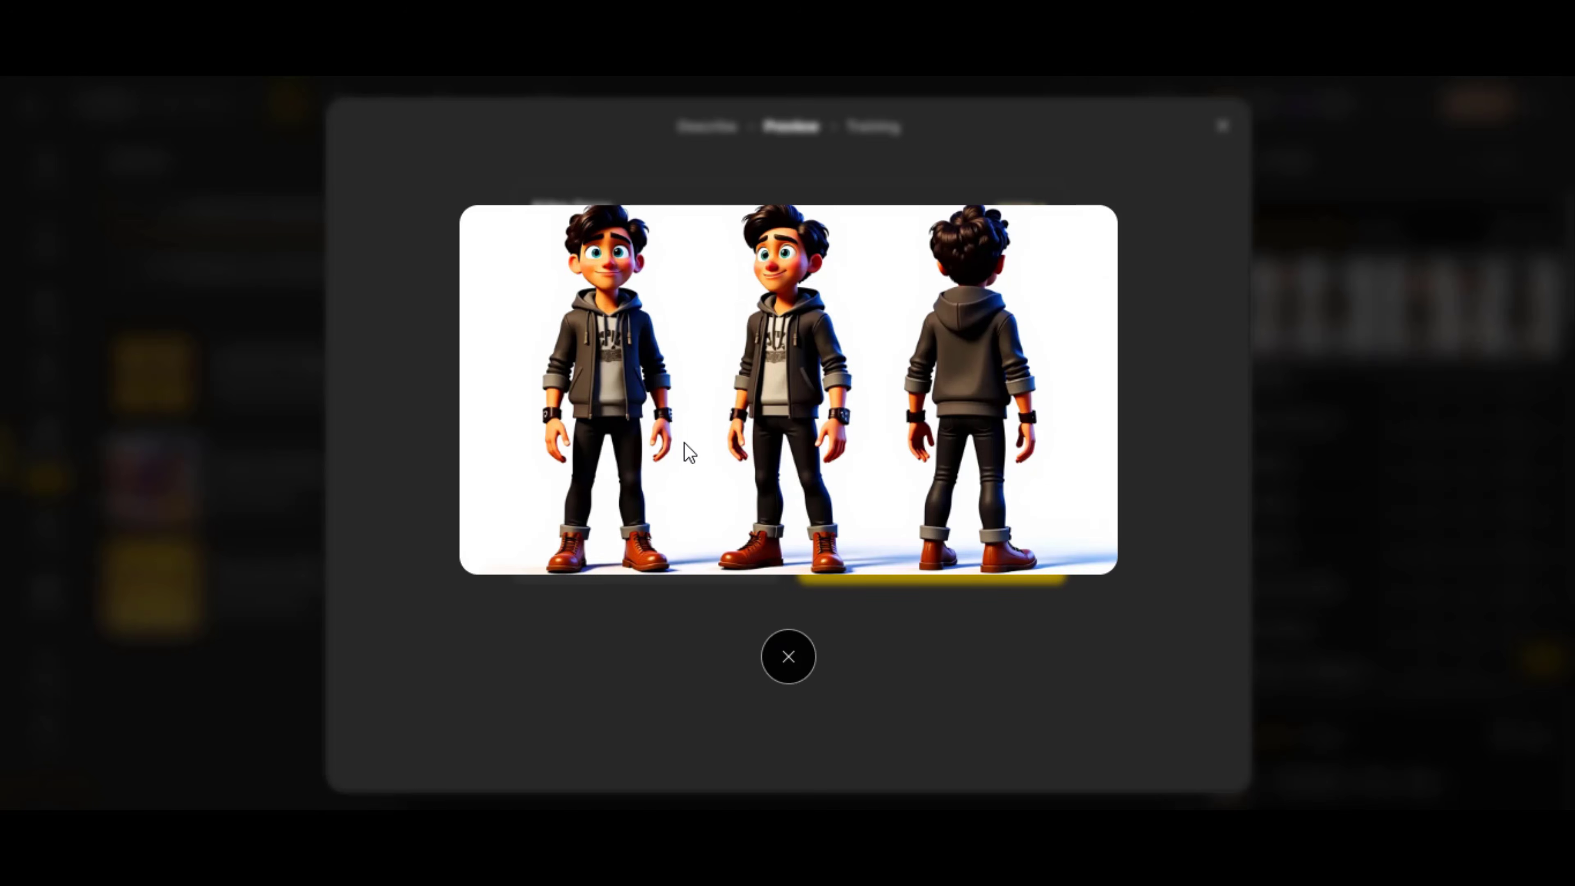
pyautogui.press('Right')
pyautogui.click(789, 658)
pyautogui.click(693, 461)
pyautogui.click(930, 560)
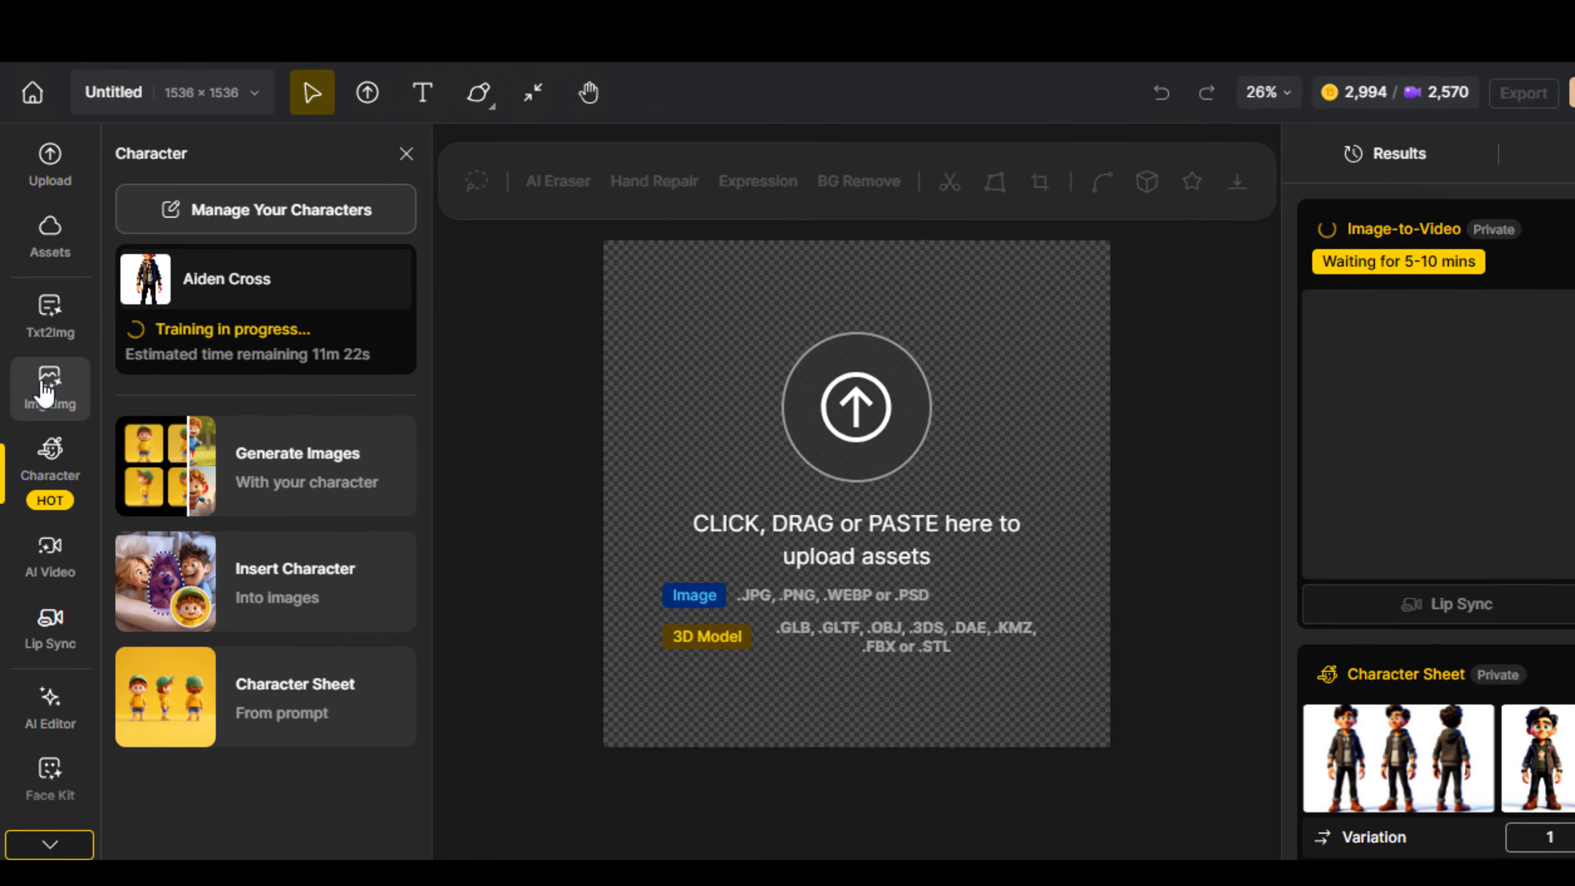
# Switch to text-to-image generation and set the aspect ratio to Facebook 16:9
pyautogui.click(45, 391)
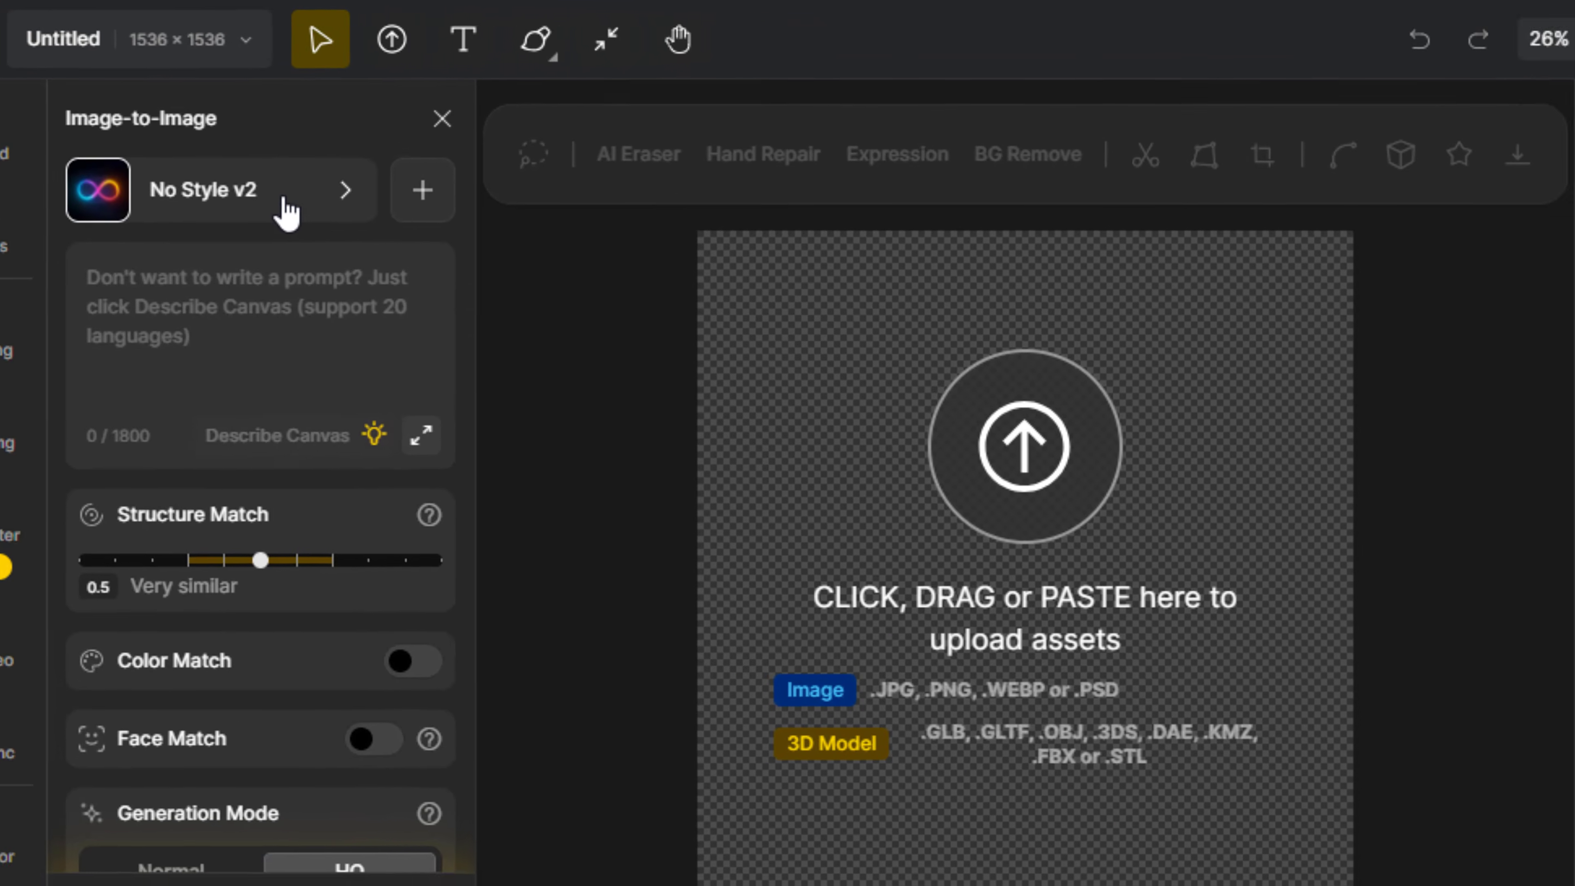
pyautogui.click(304, 211)
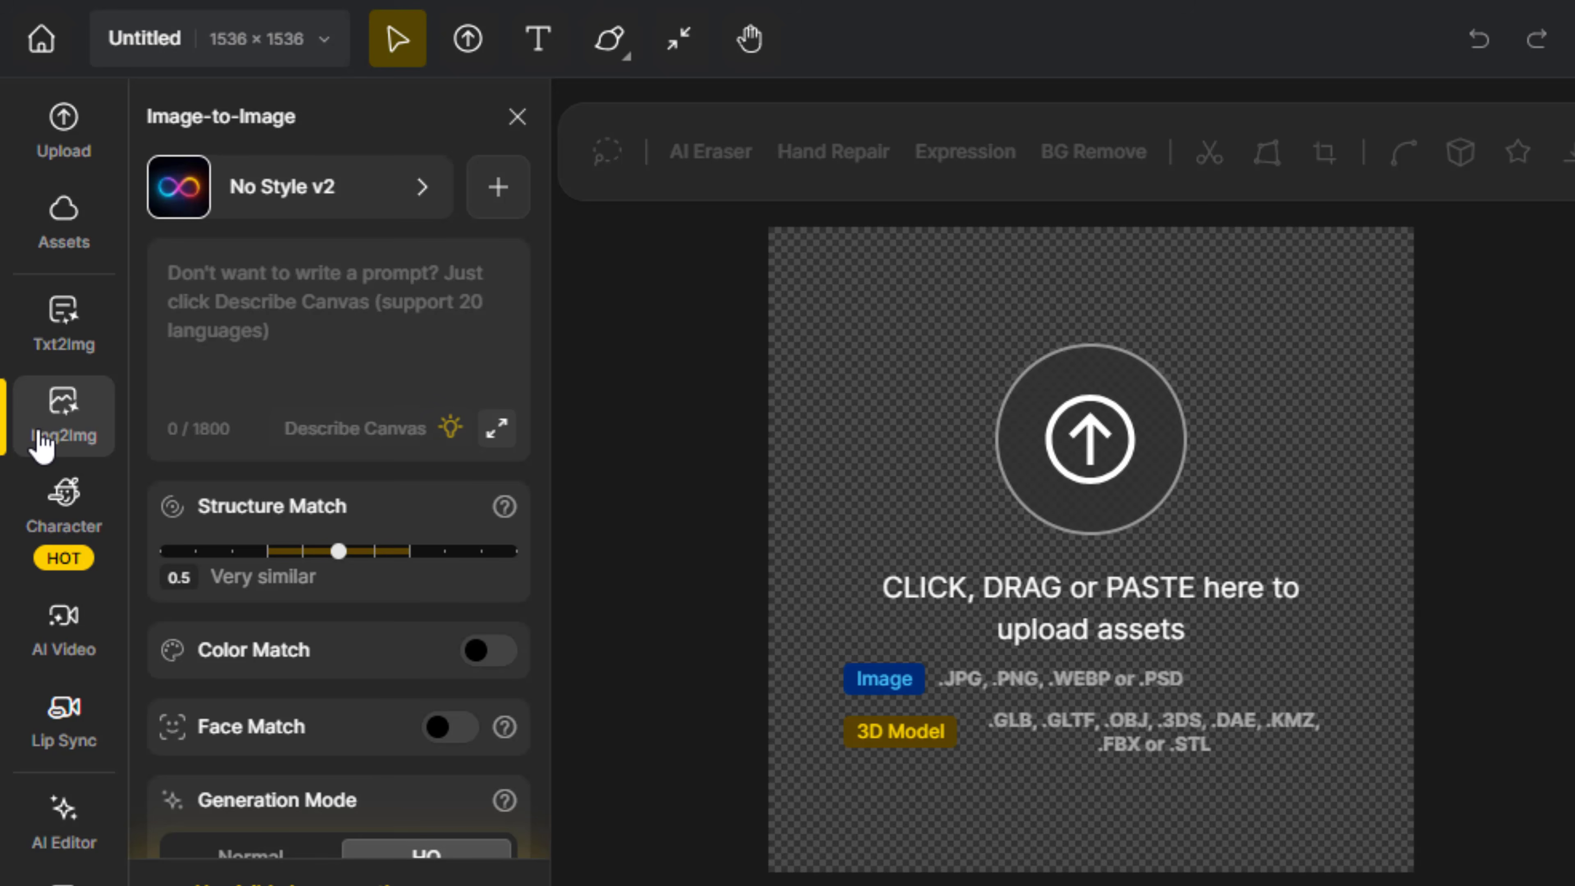
pyautogui.click(65, 326)
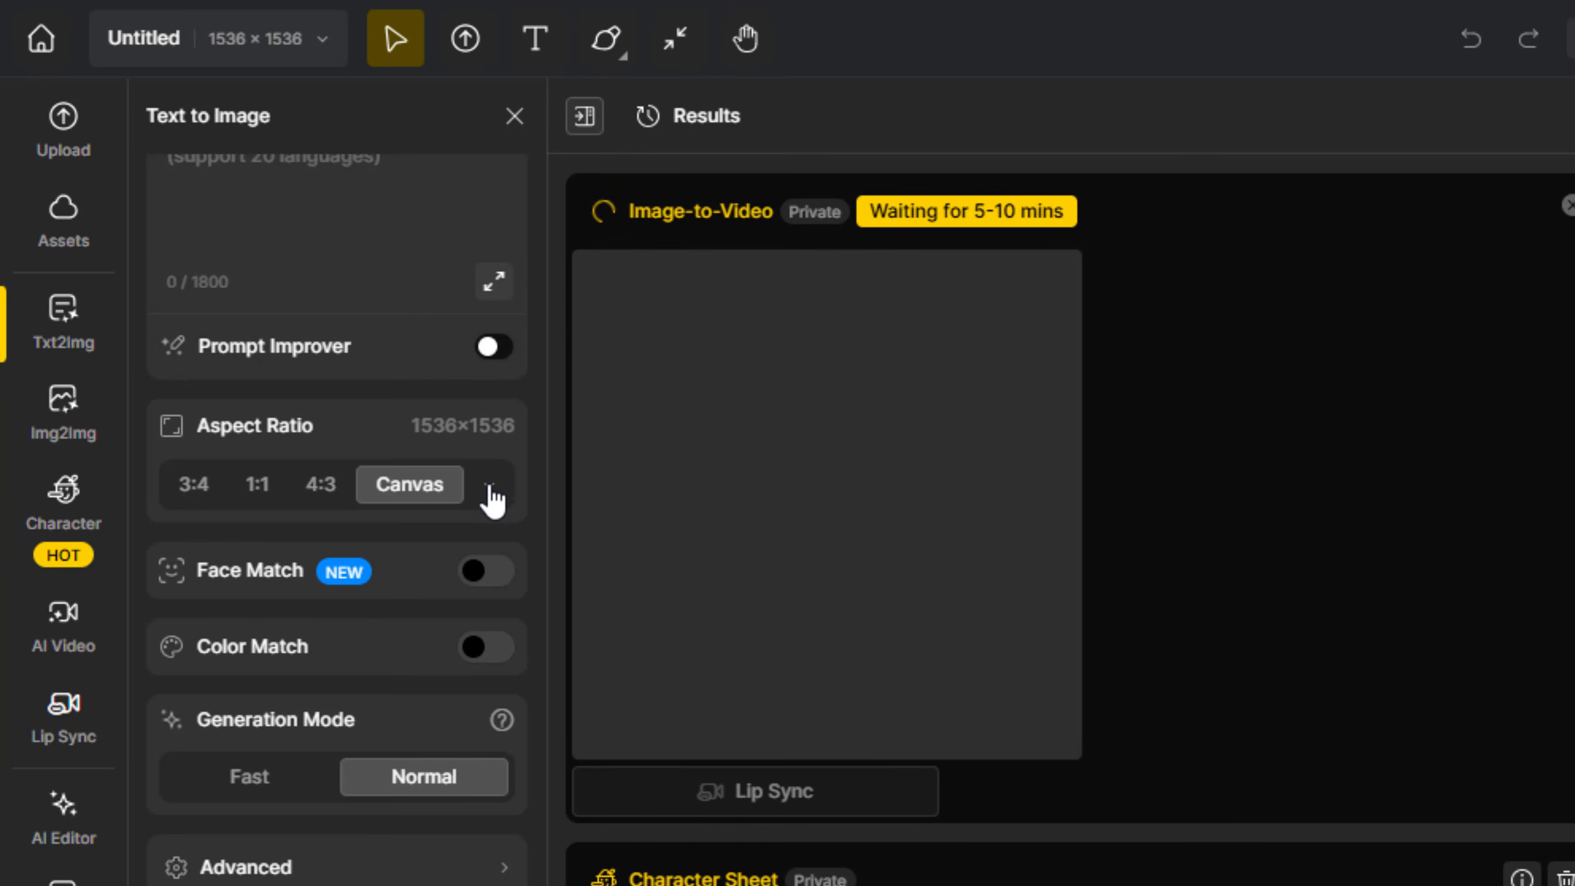
pyautogui.click(501, 487)
pyautogui.click(501, 487)
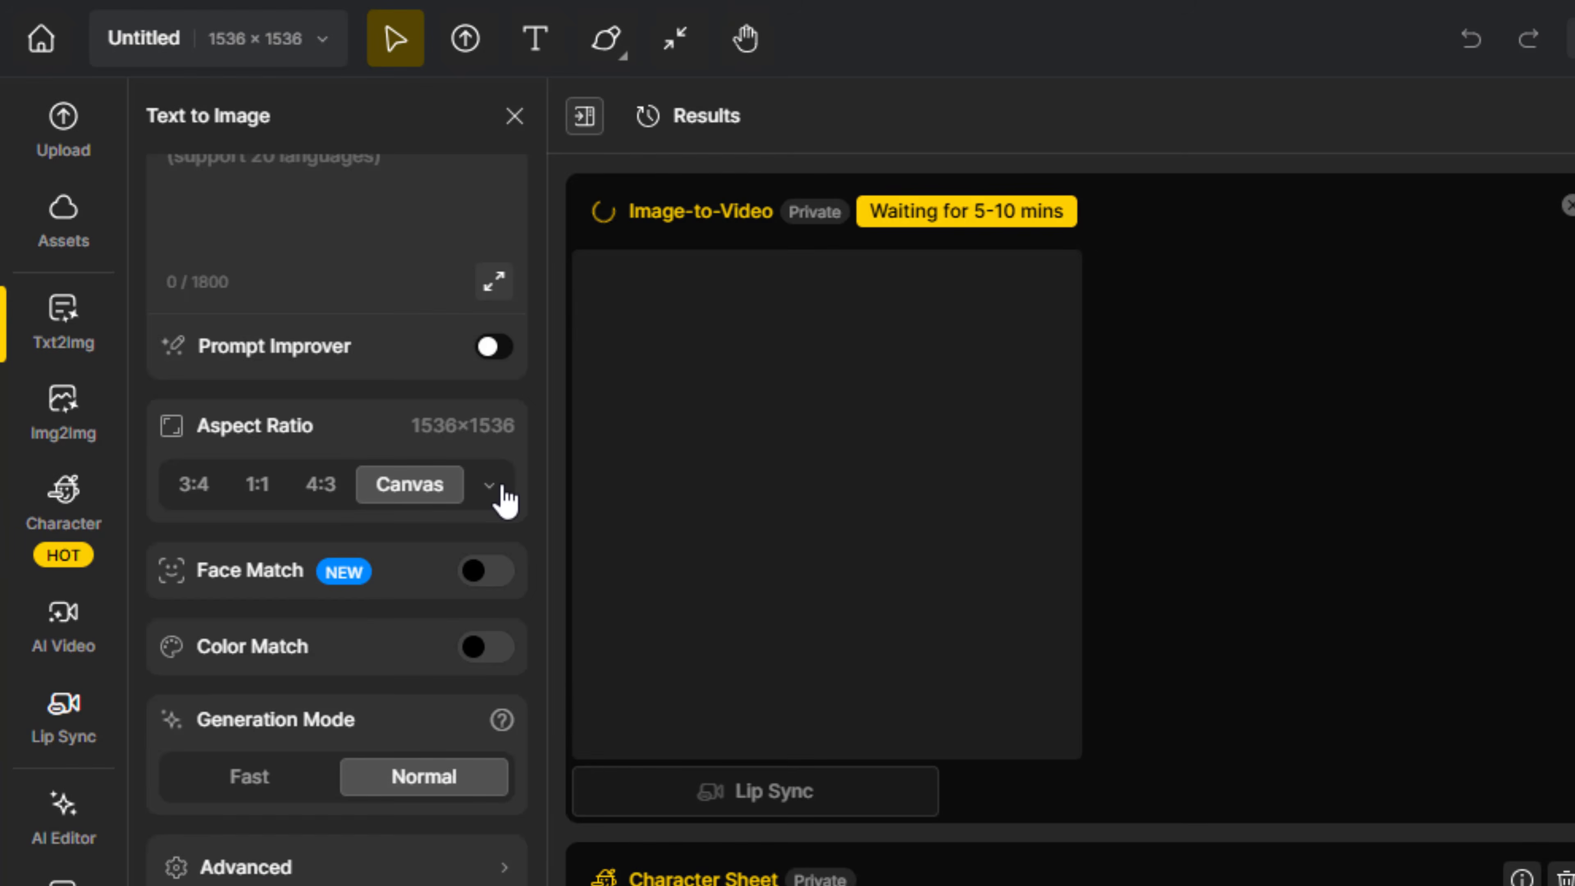
pyautogui.click(490, 486)
pyautogui.click(657, 454)
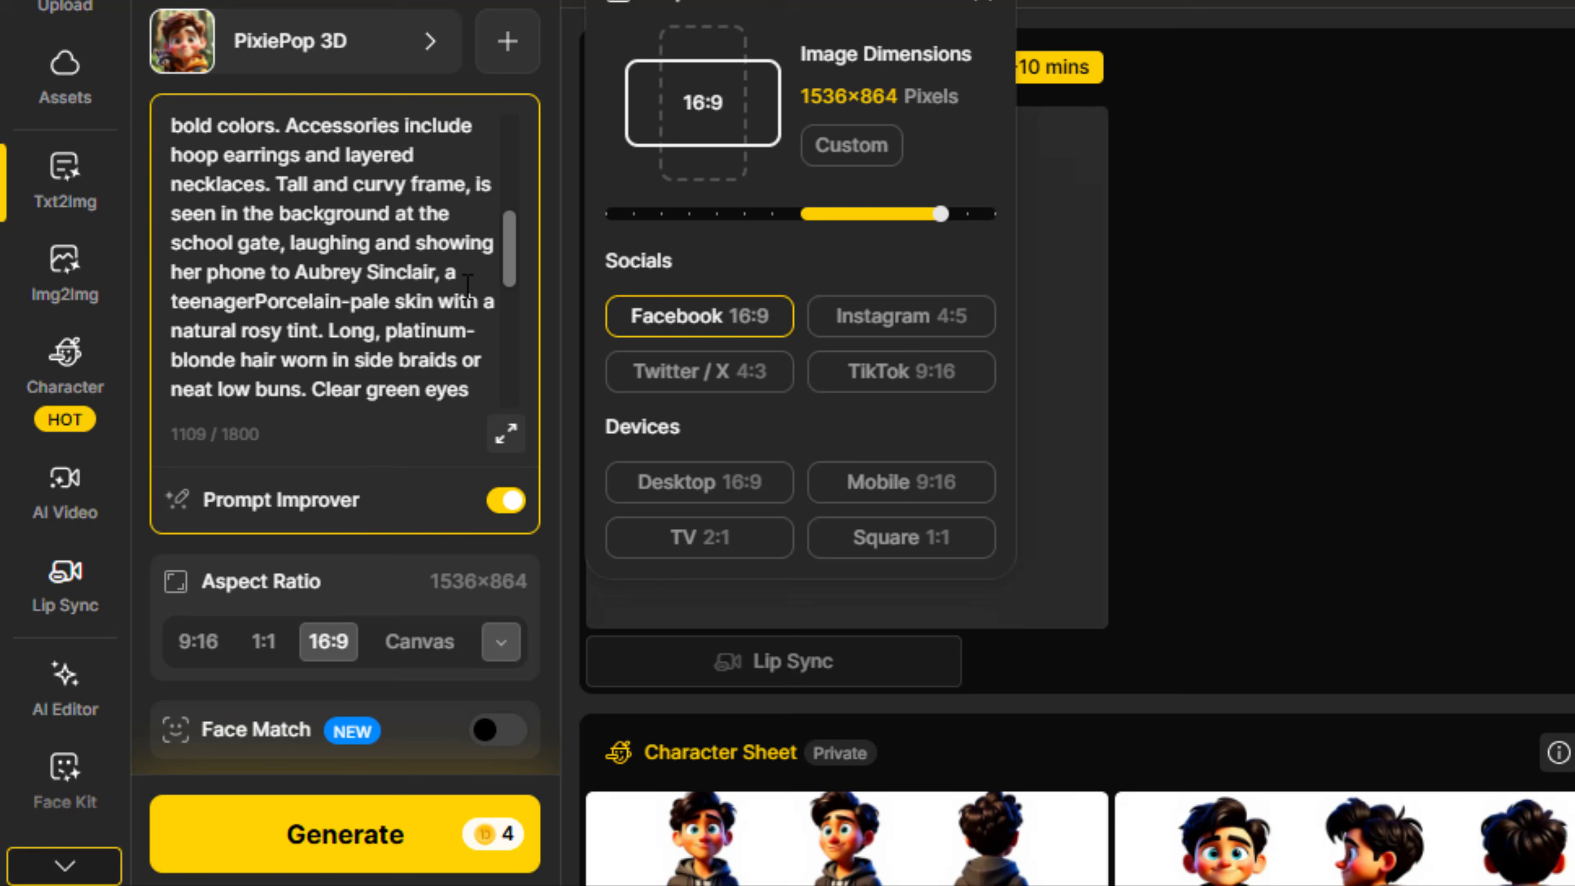
# Complete the PixiePop 3D school gate prompt with "on their tablet." and generate the images
pyautogui.scroll(-5, 382, 400)
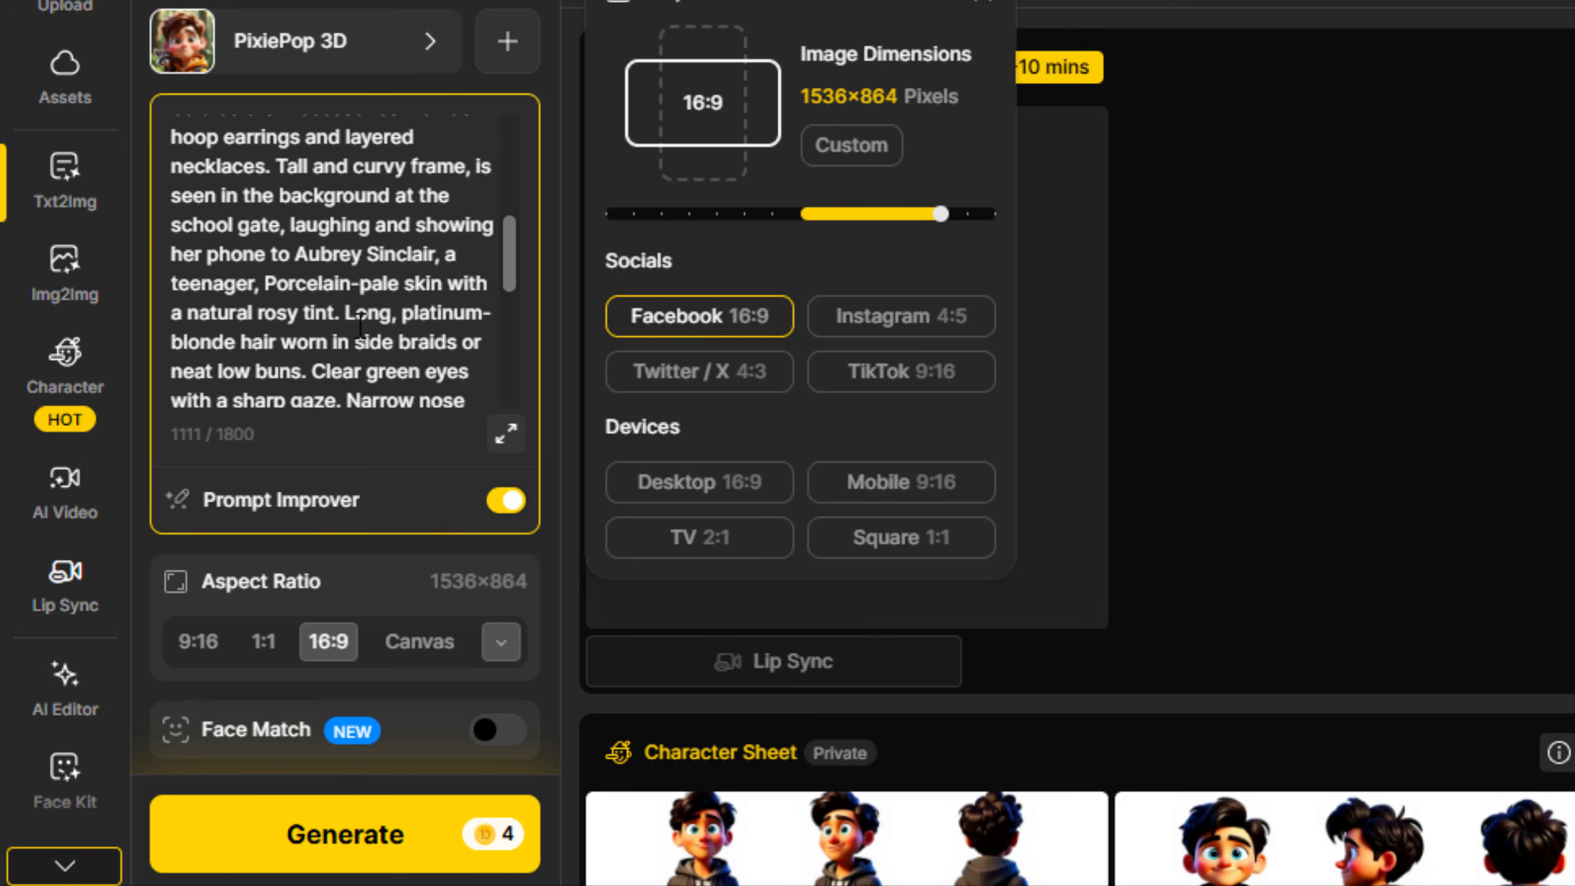
pyautogui.write('on their tablet.')
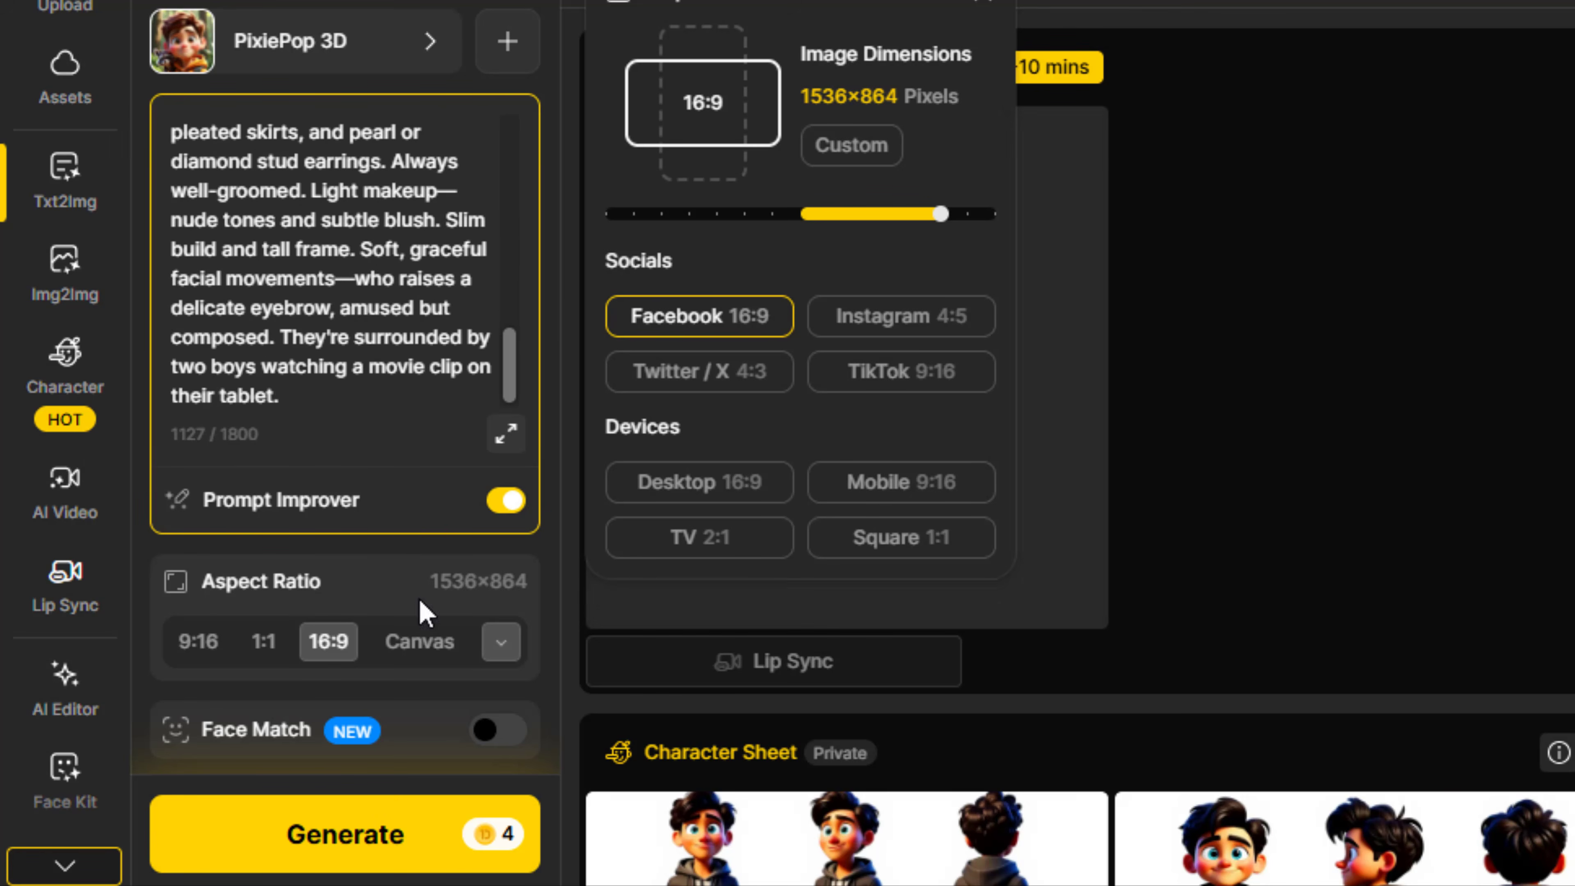
pyautogui.scroll(-5, 421, 612)
pyautogui.click(373, 834)
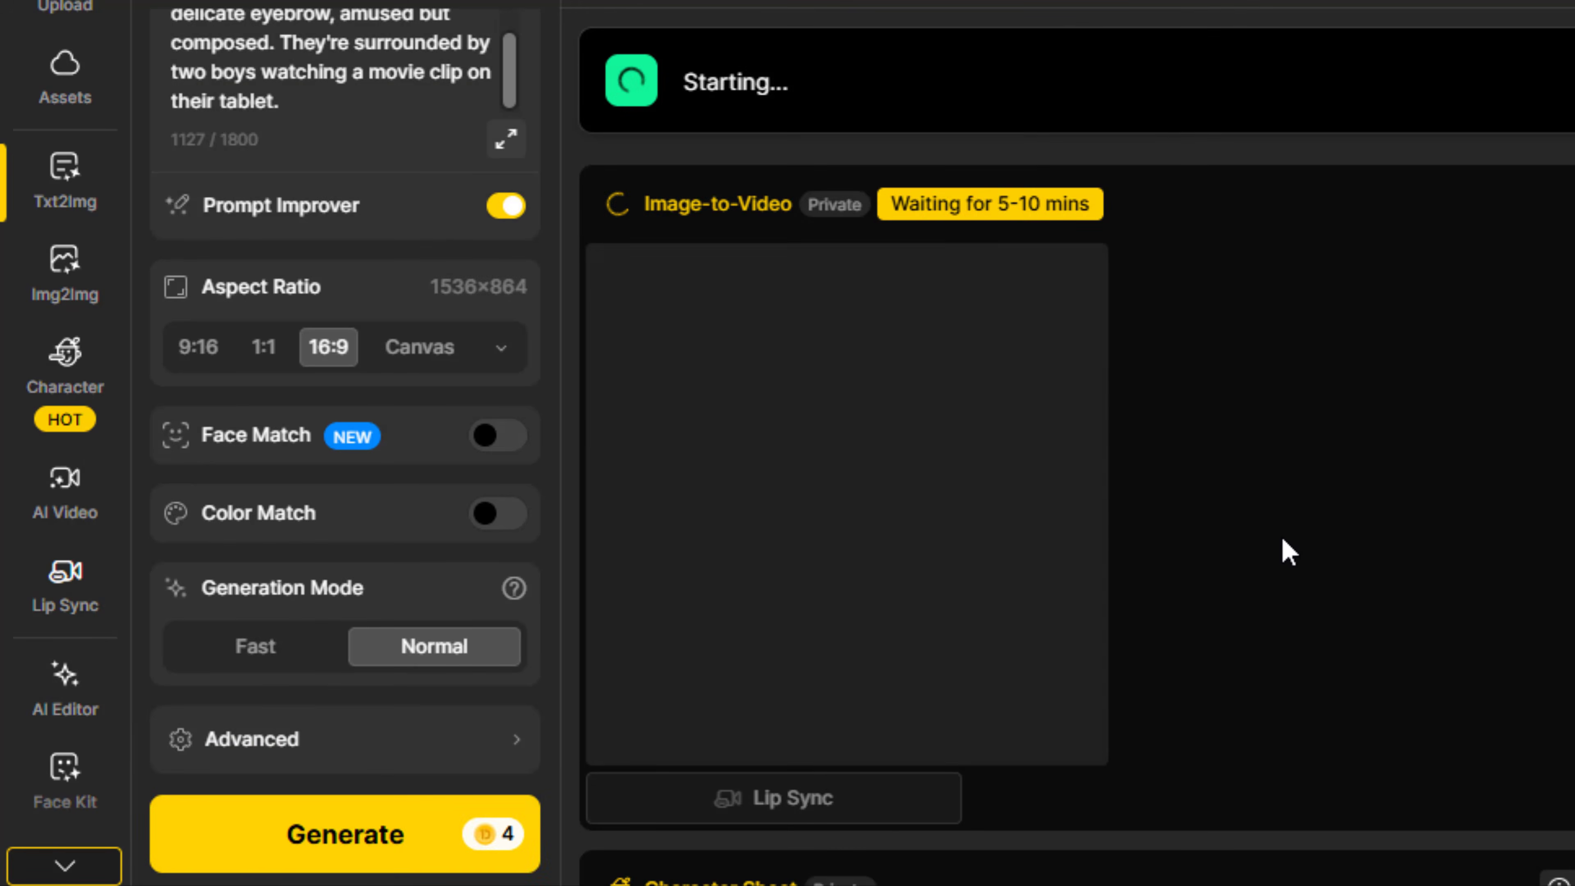
# Upscale the generated text-to-image result 1.5x as a PNG for download
pyautogui.scroll(-8, 1290, 552)
pyautogui.scroll(8, 1087, 430)
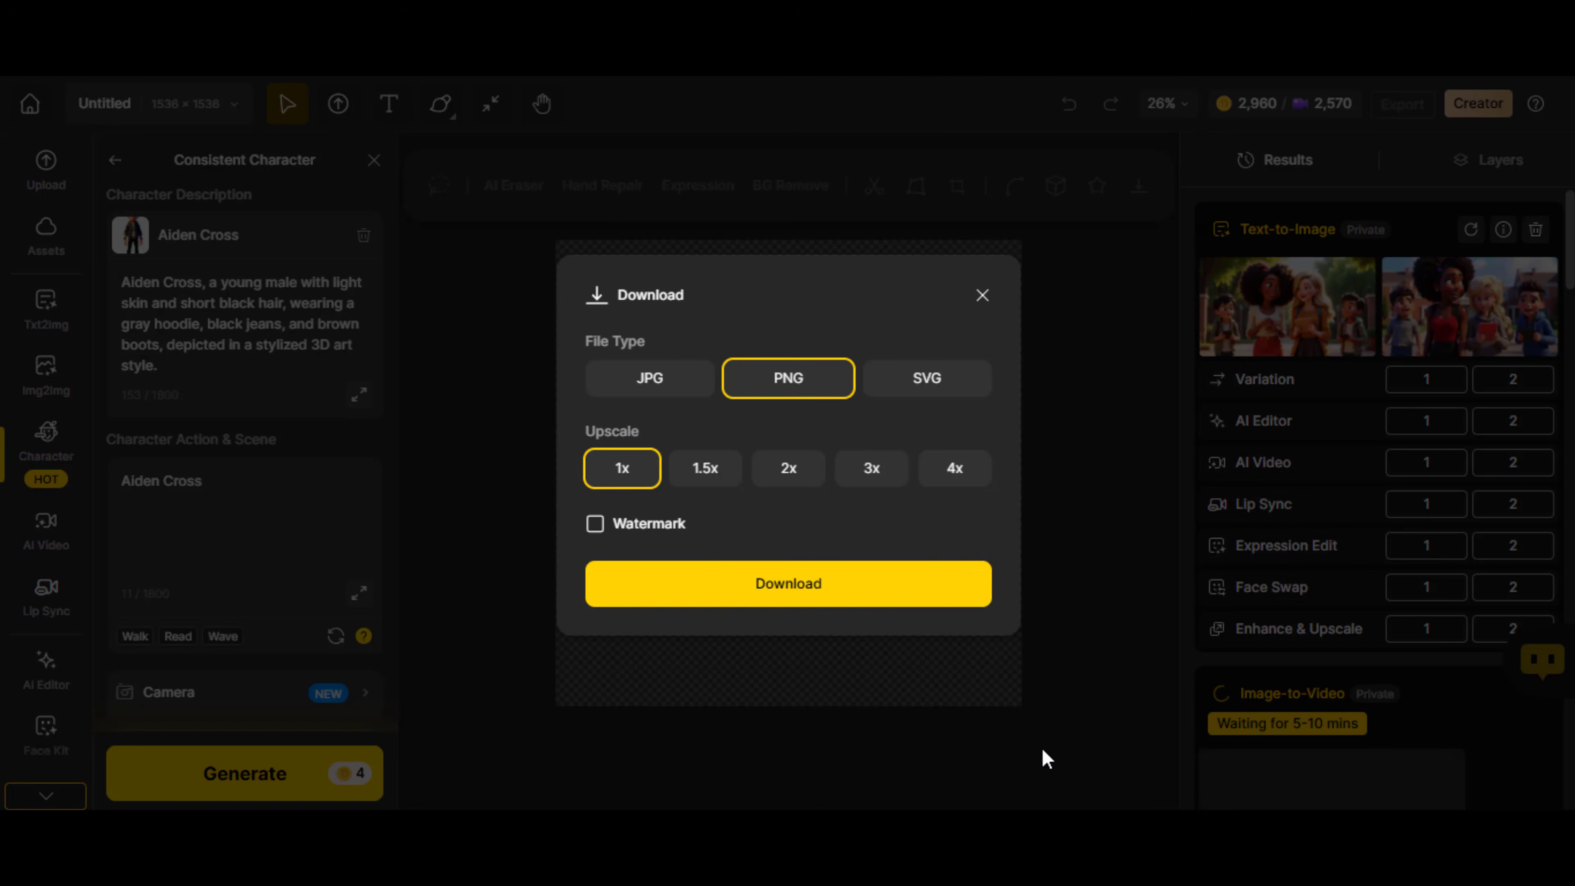
pyautogui.click(704, 467)
pyautogui.click(721, 587)
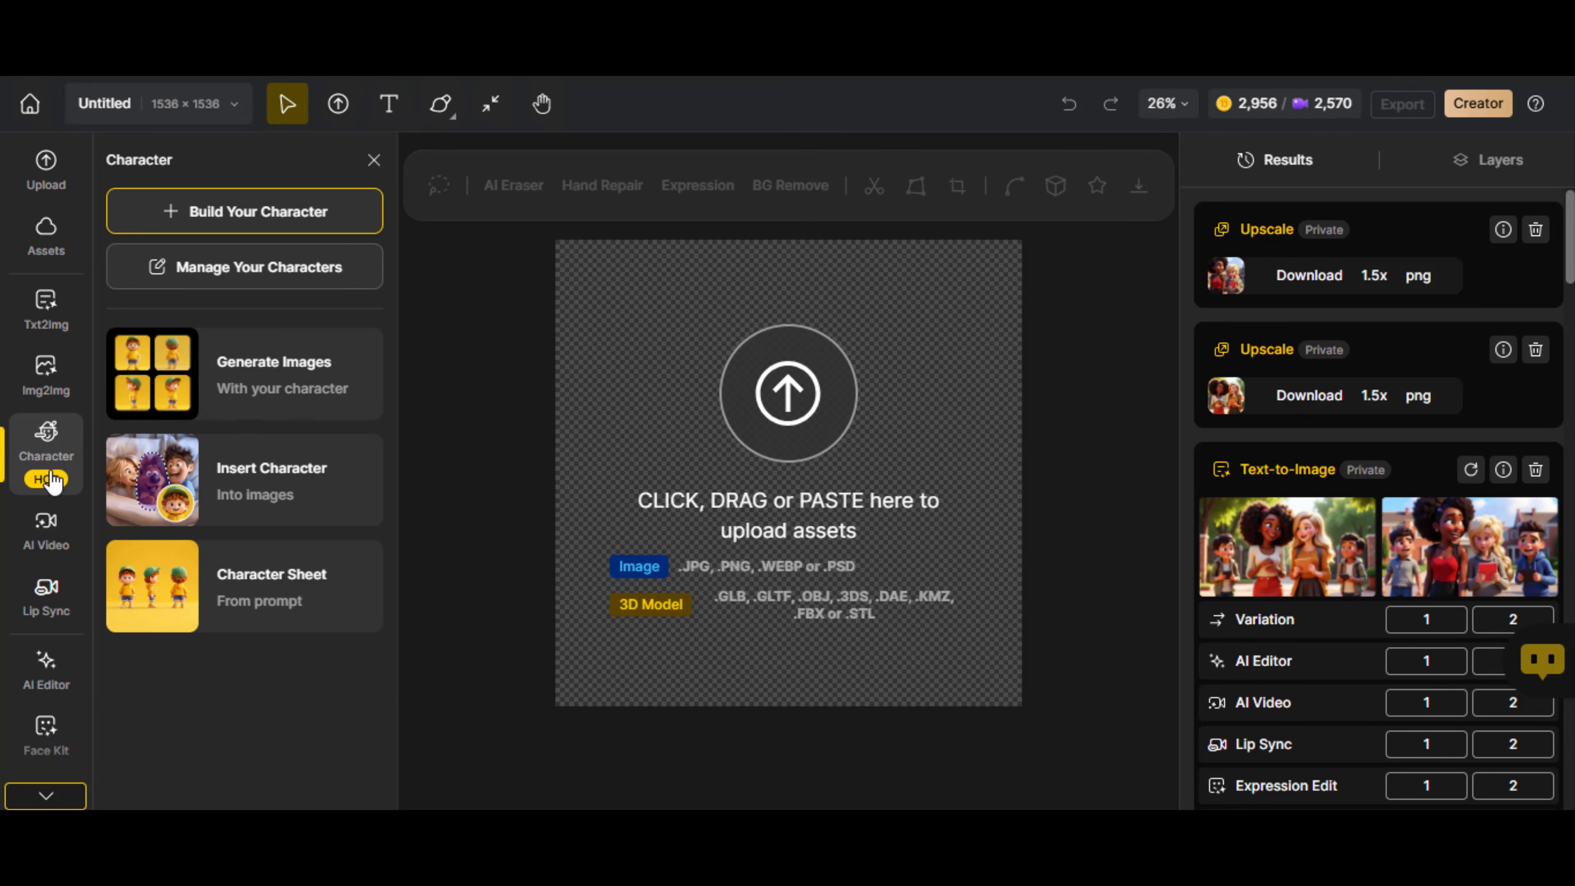
# Start generating images with a consistent character and choose the custom male character
pyautogui.click(218, 388)
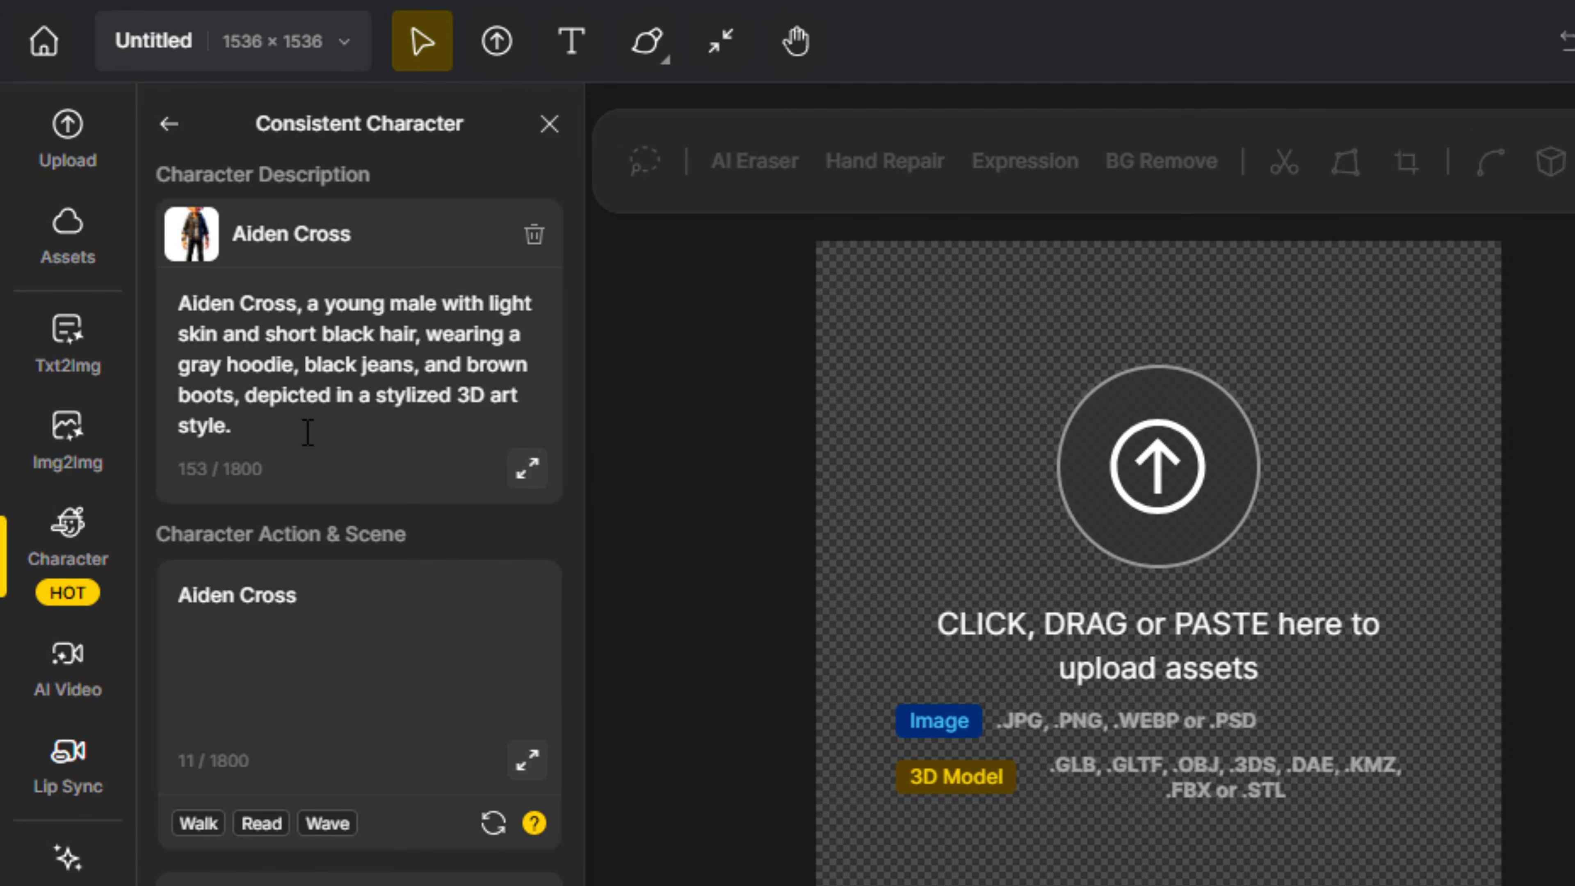
pyautogui.click(209, 370)
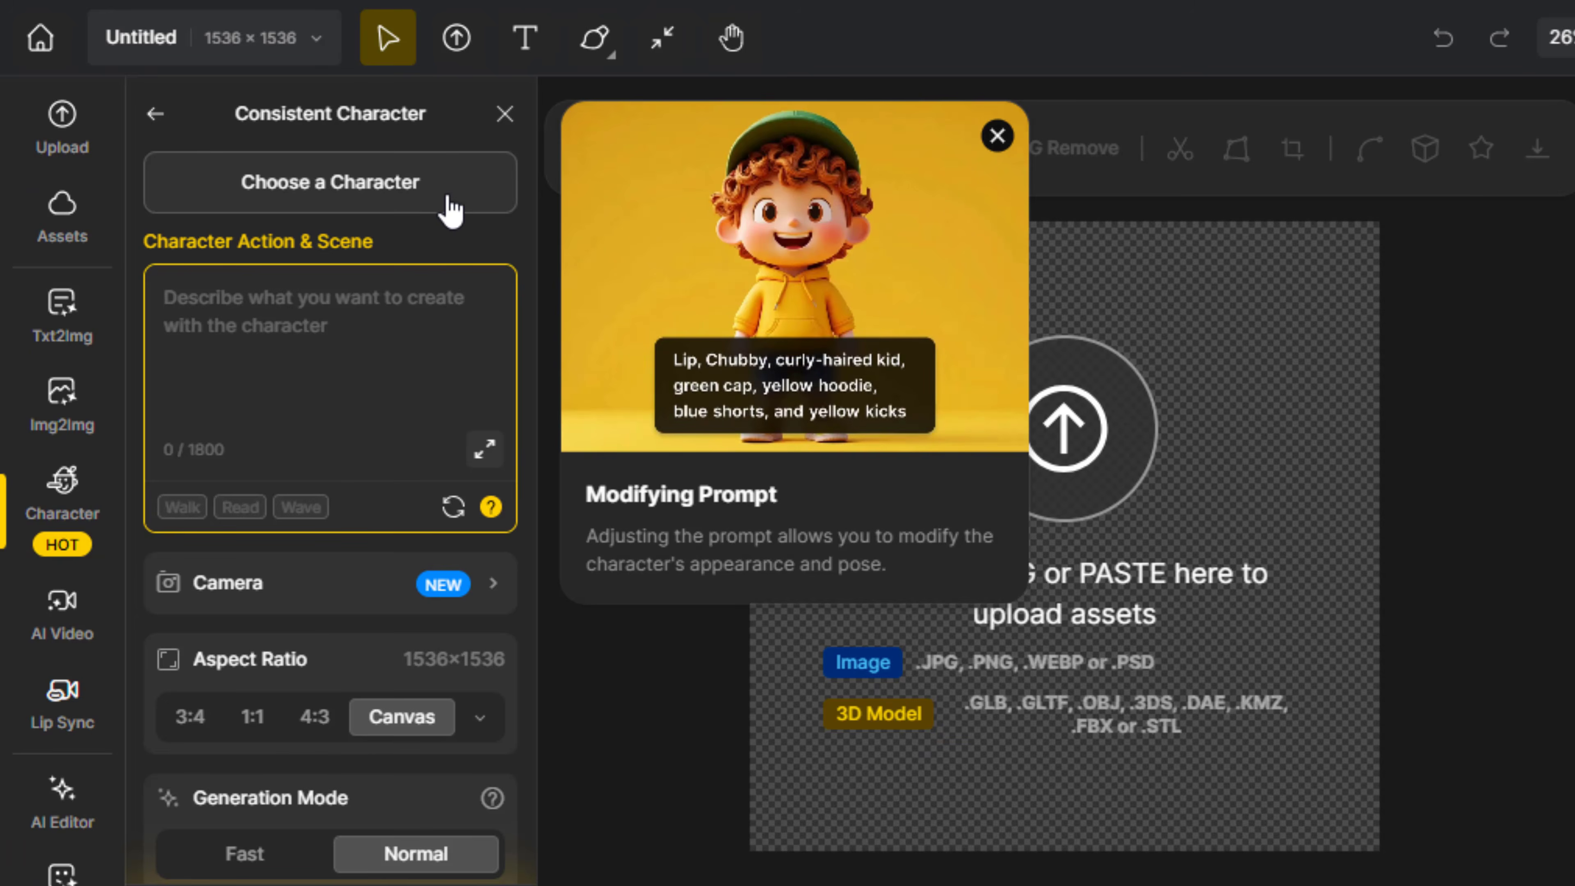
pyautogui.click(448, 200)
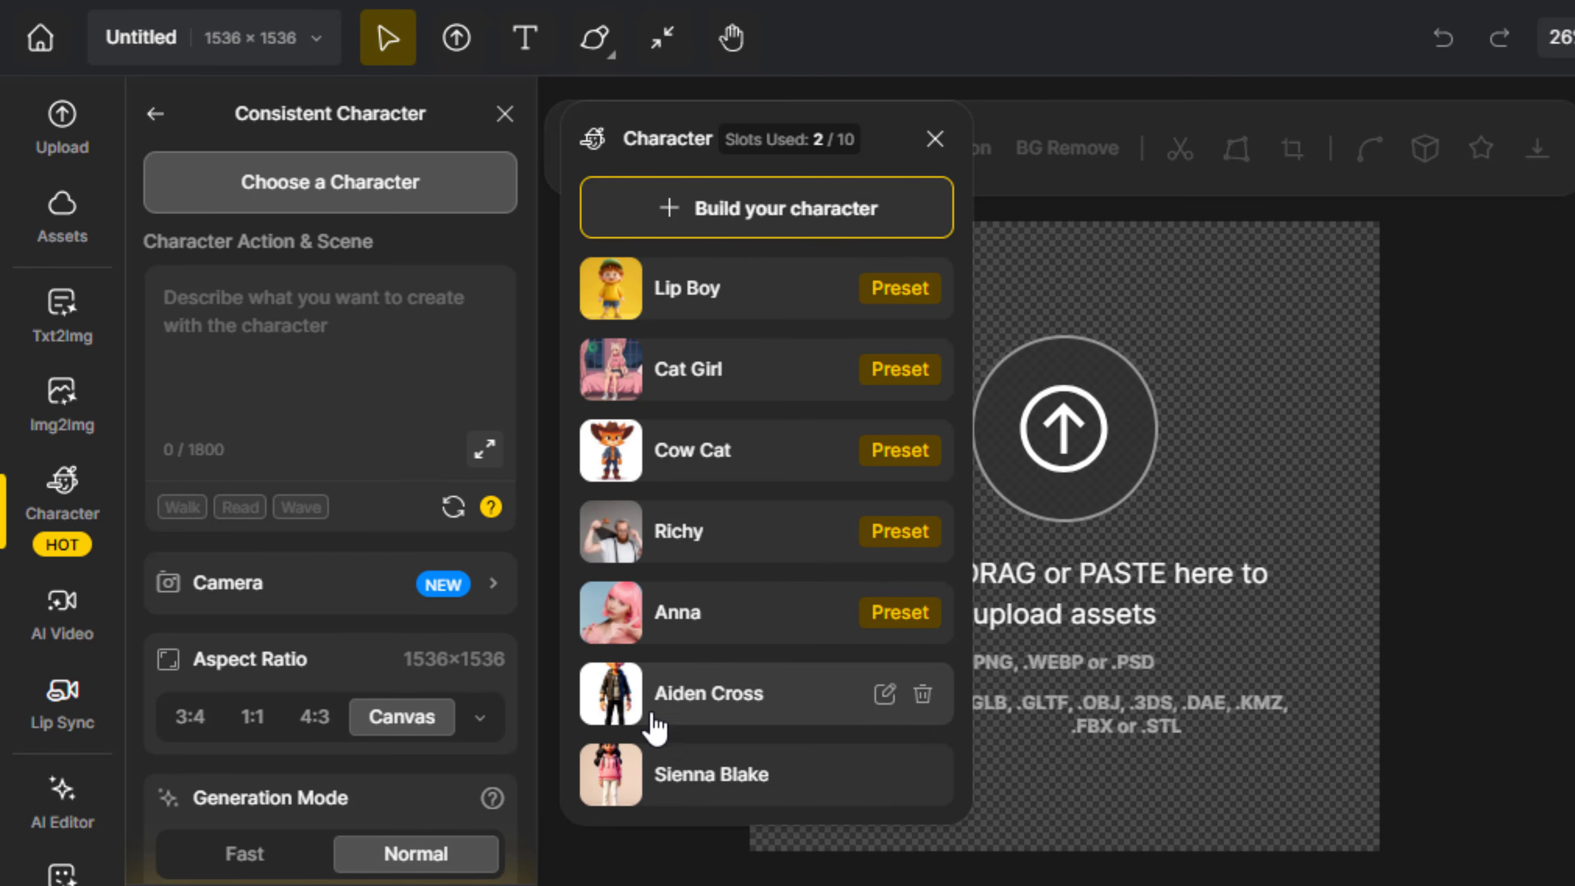
pyautogui.click(658, 701)
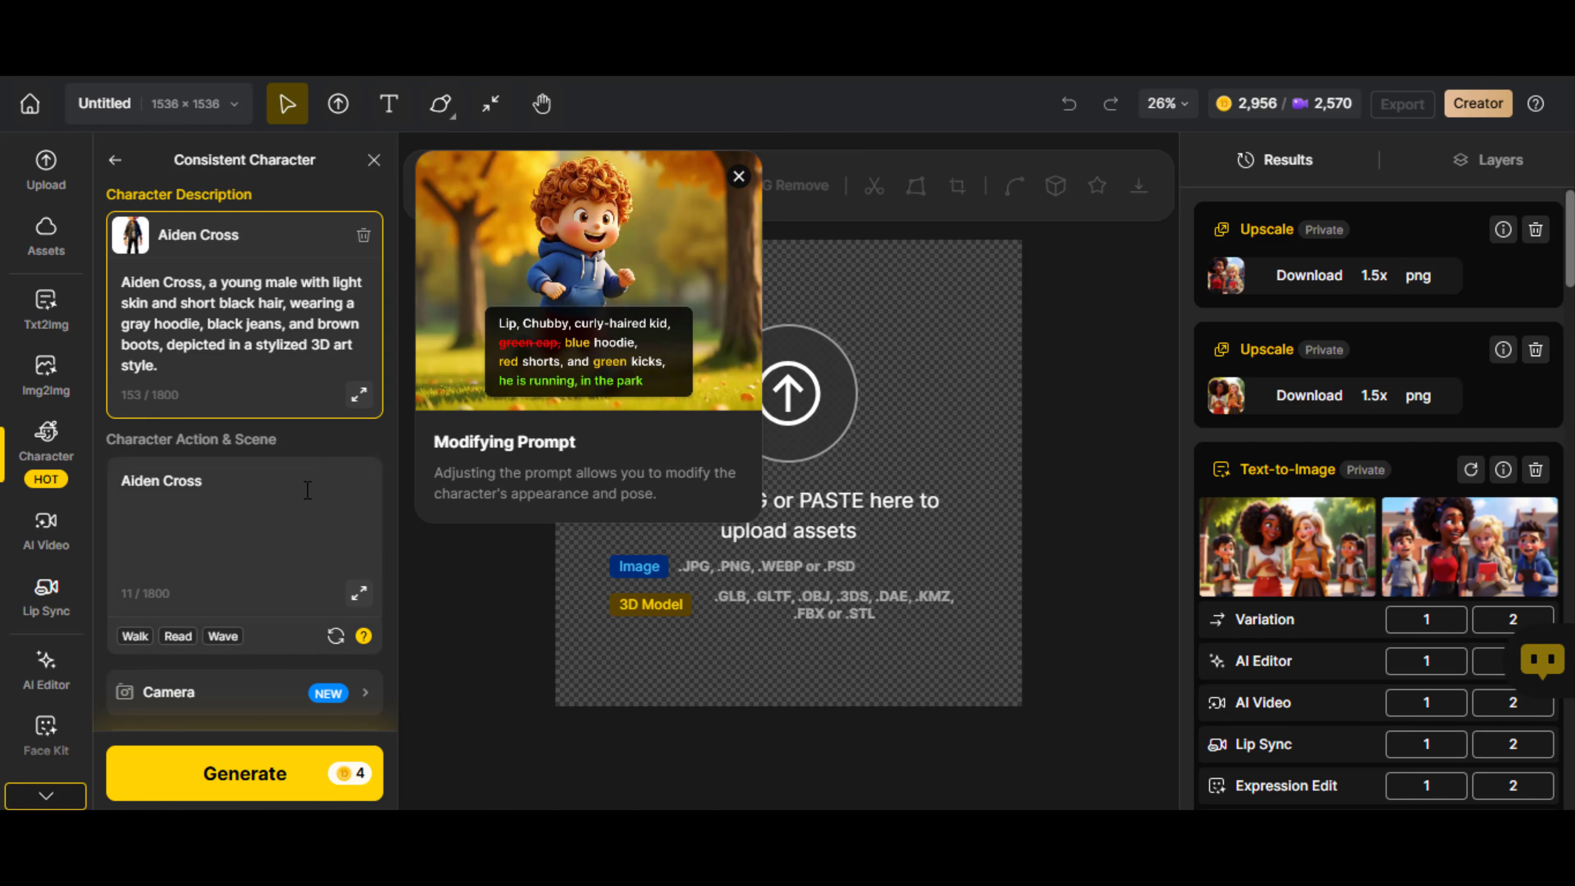
# Describe the male character holding the pink-hoodie female, extending the scene prompt with ", as she stumbles into his chest, looking at his eyes."
pyautogui.click(260, 528)
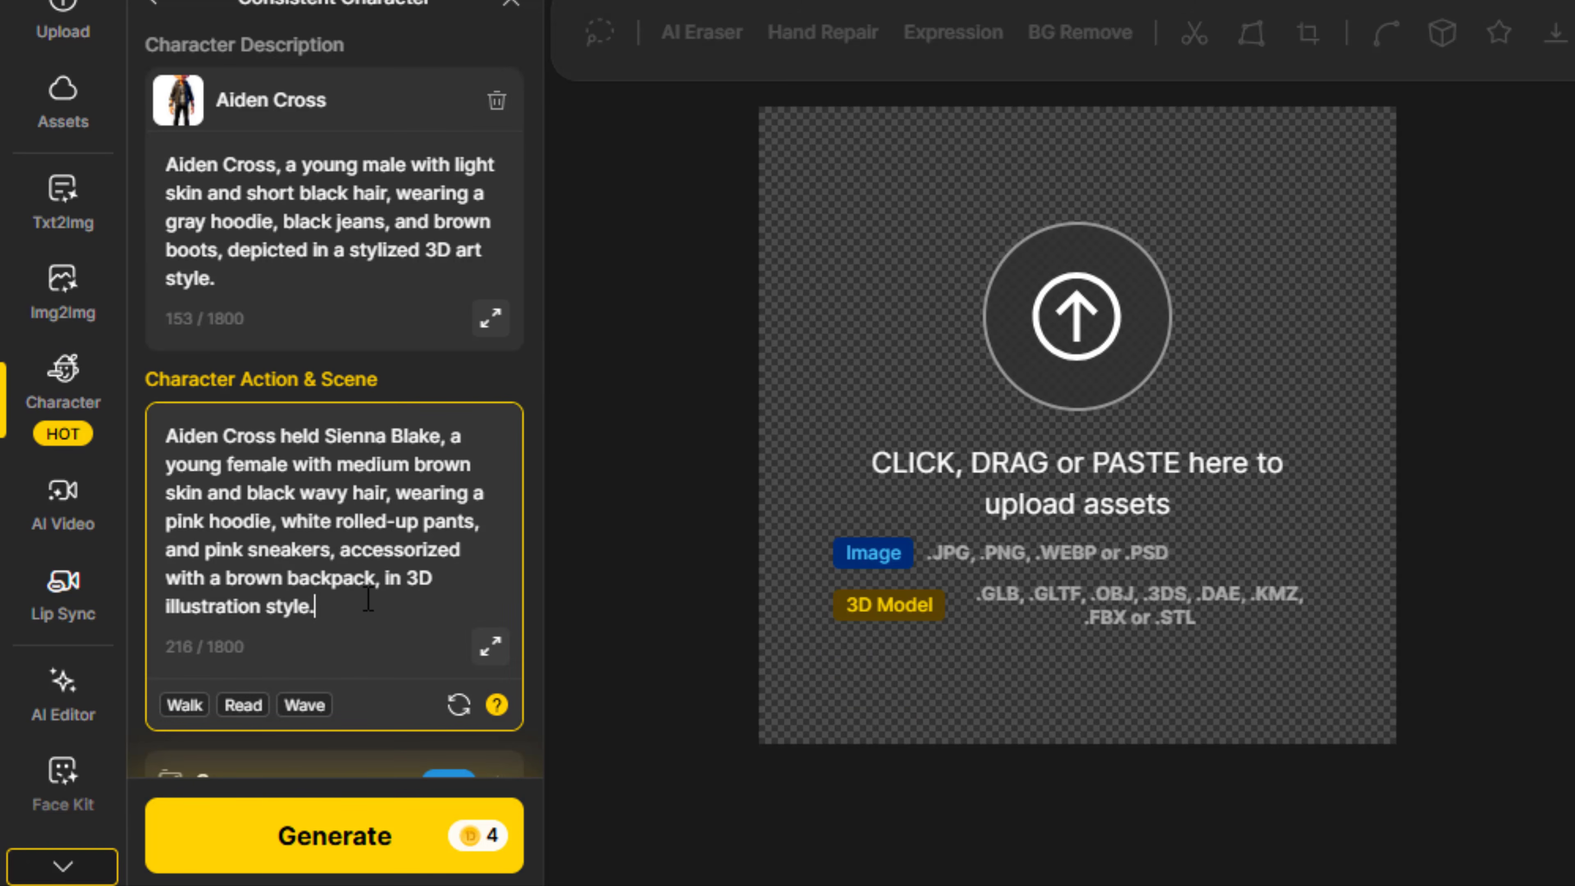
pyautogui.press('BackSpace')
pyautogui.write(', as she')
pyautogui.scroll(-2, 307, 615)
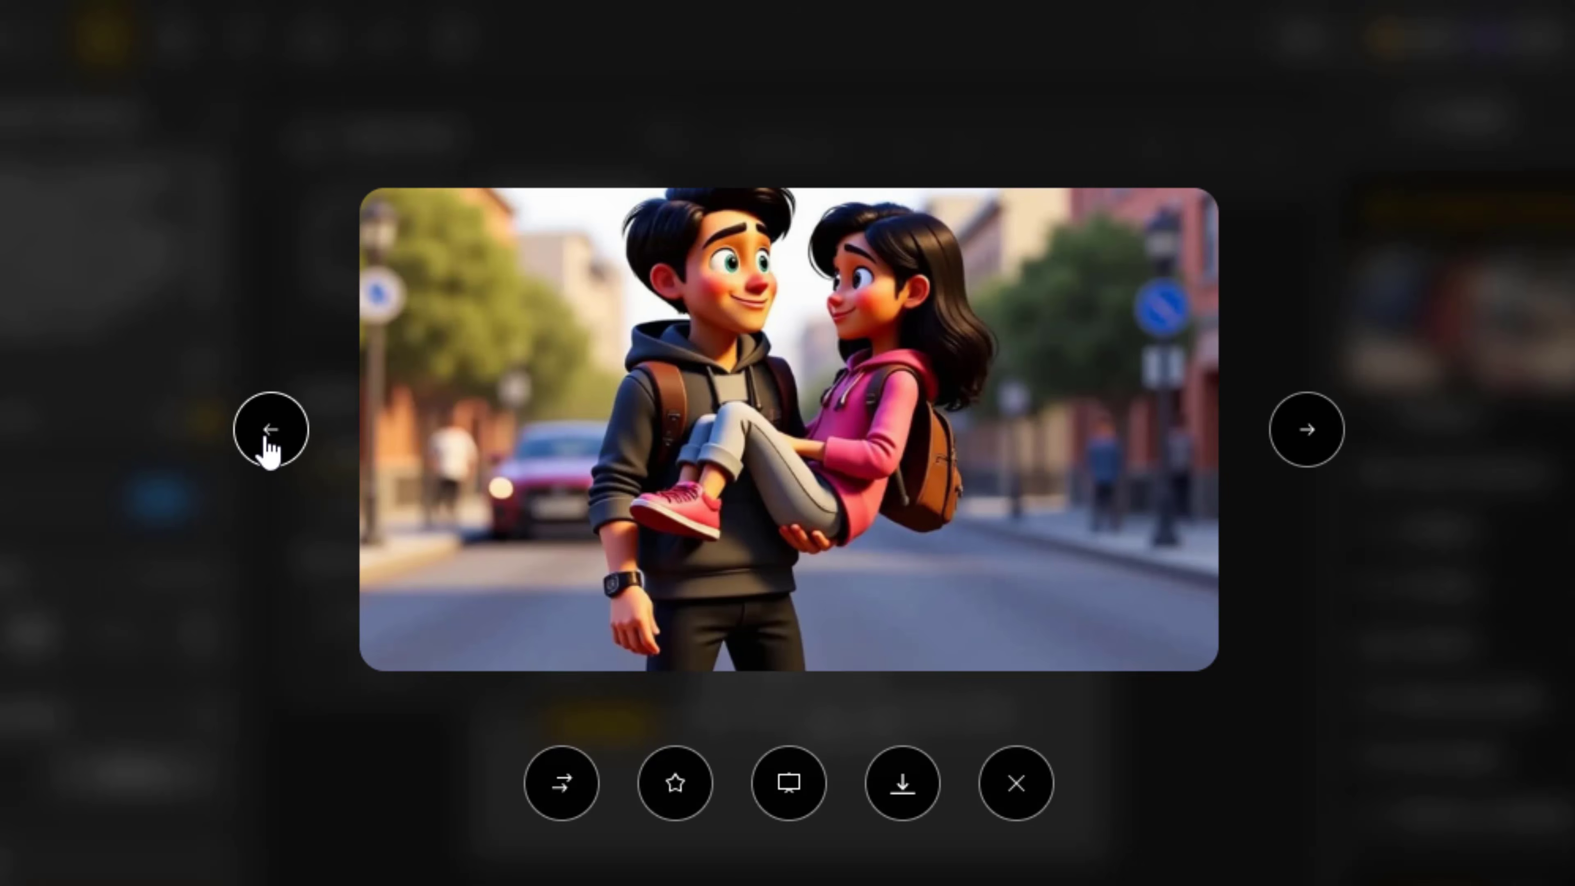
# Compare the generated street images and upscale the one with the couple centred on the road 1.5x as a PNG
pyautogui.click(266, 430)
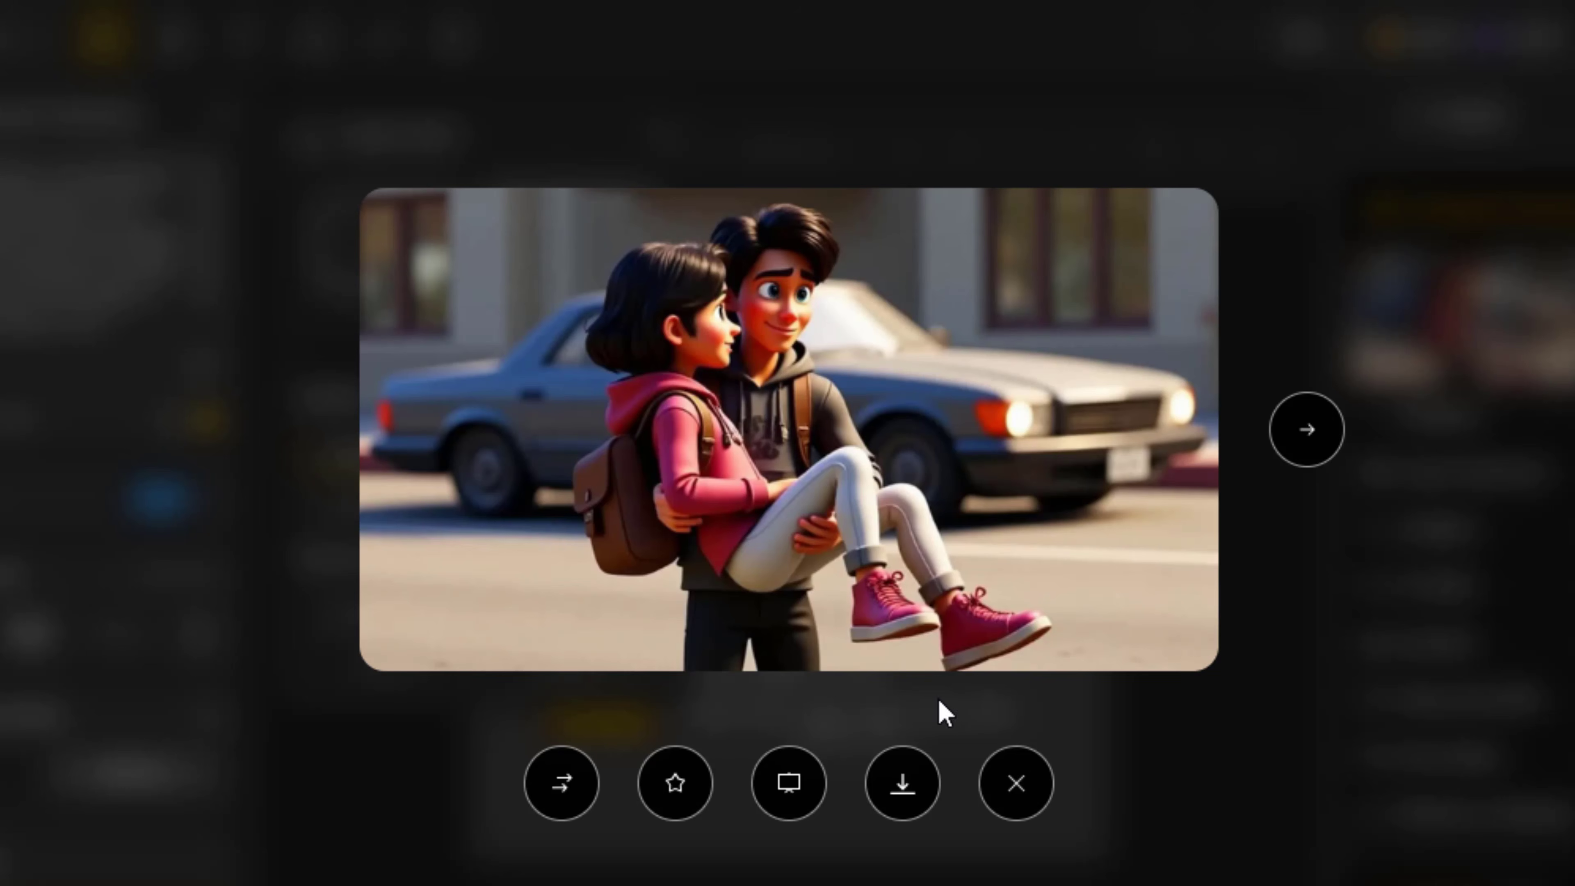
pyautogui.click(1311, 435)
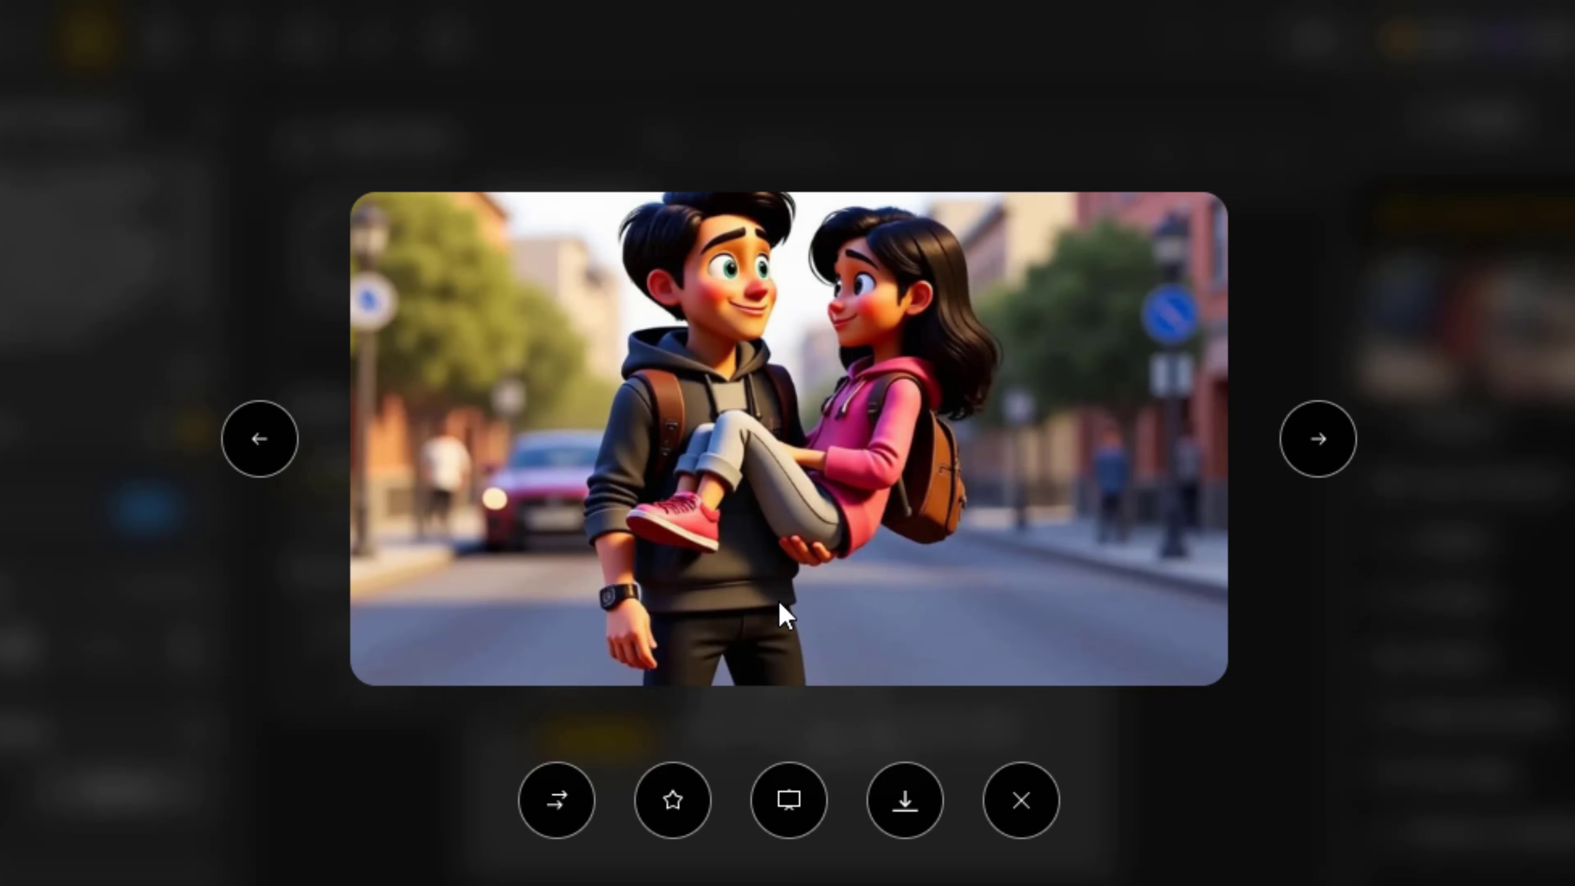
pyautogui.click(905, 800)
pyautogui.click(713, 475)
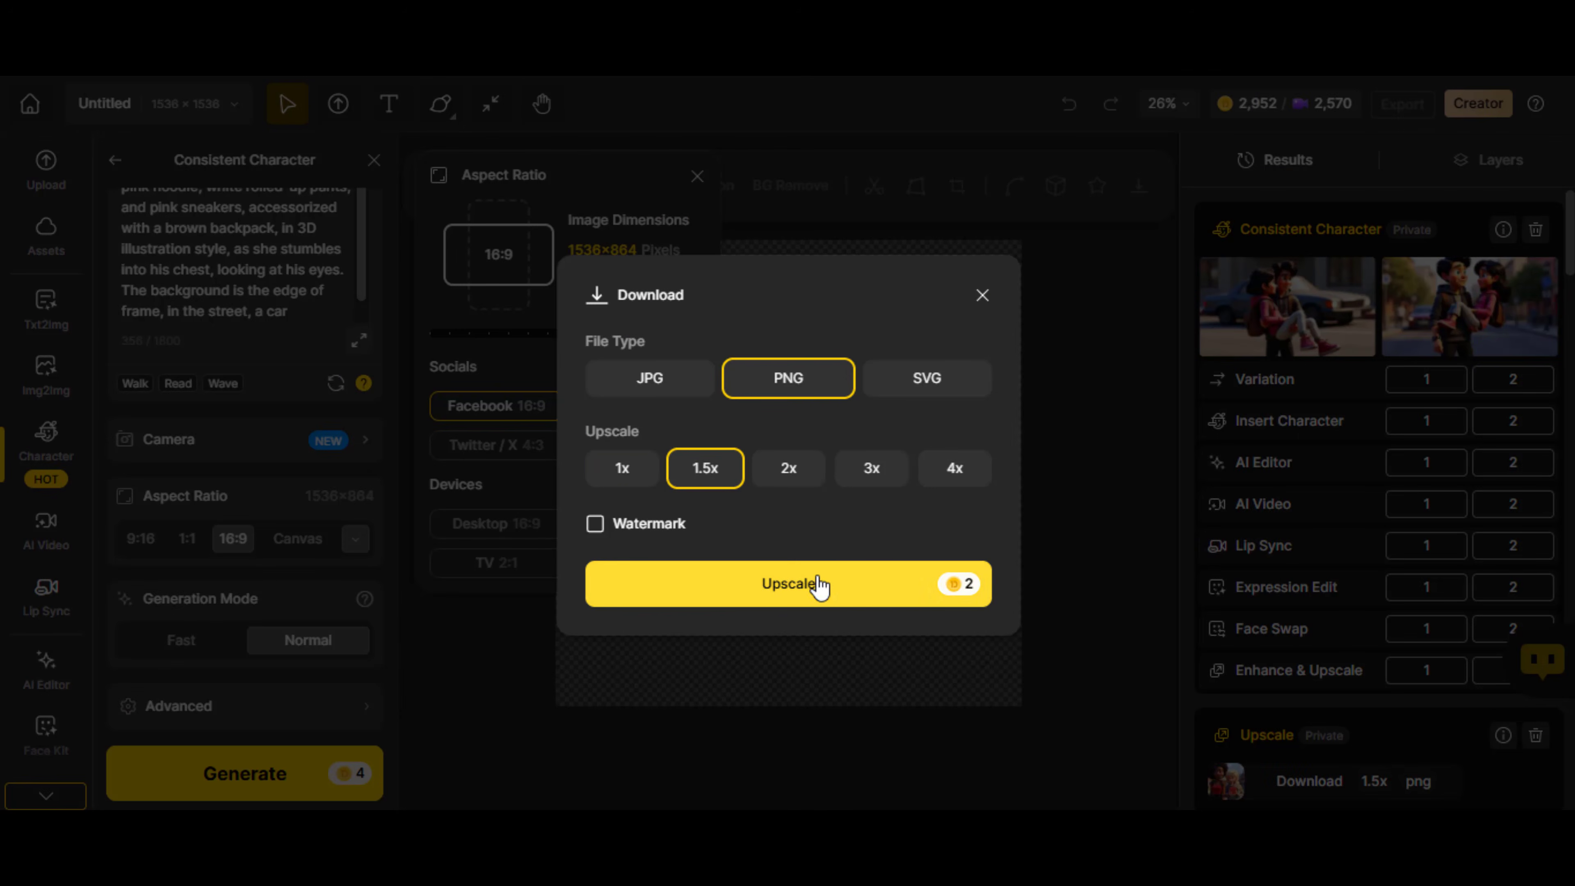
pyautogui.click(818, 598)
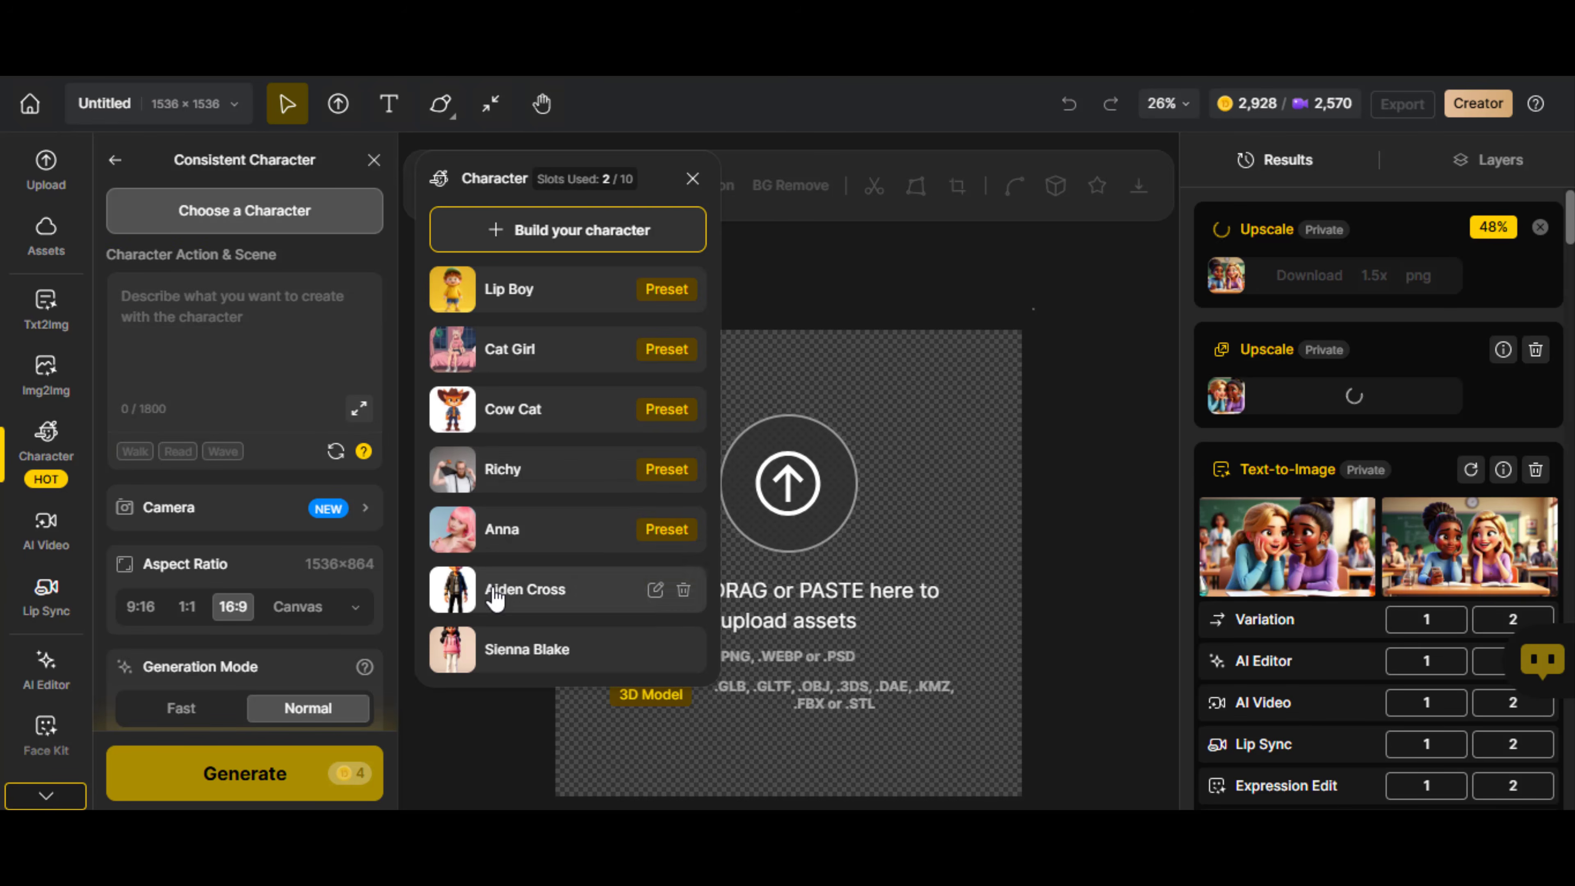
# Choose the male character and generate a scene where he "mounts his motorcycle, pulls on his leather strap bag."
pyautogui.click(495, 601)
pyautogui.click(262, 491)
pyautogui.write('Aiden smirks, steps back, mounts his bike, pulls on his leather strap bag, and rides off without a second glance.')
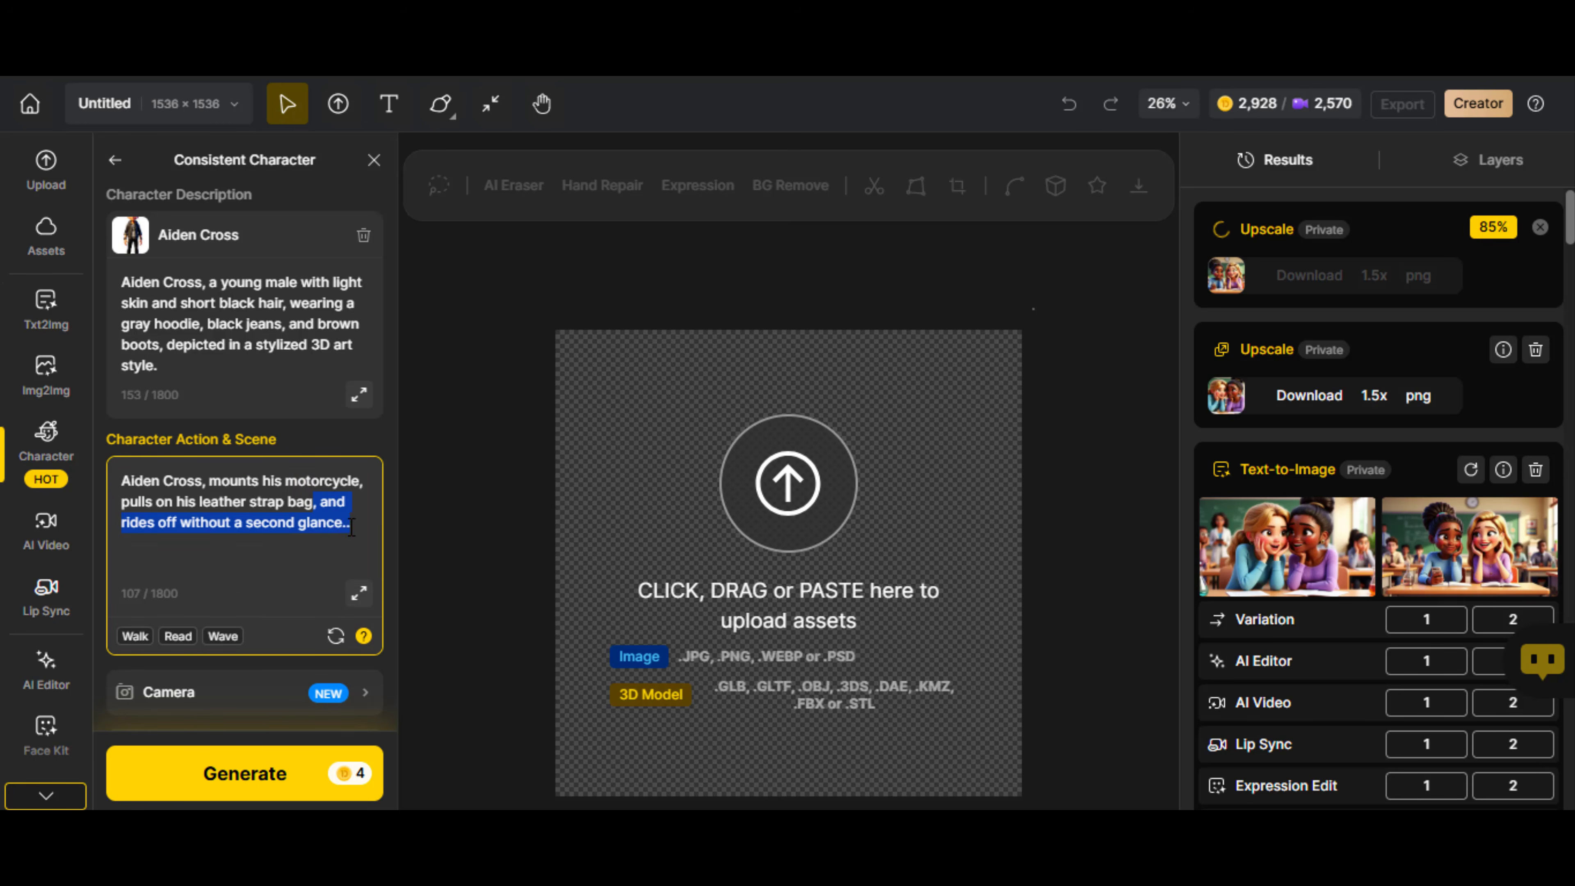
pyautogui.write('.')
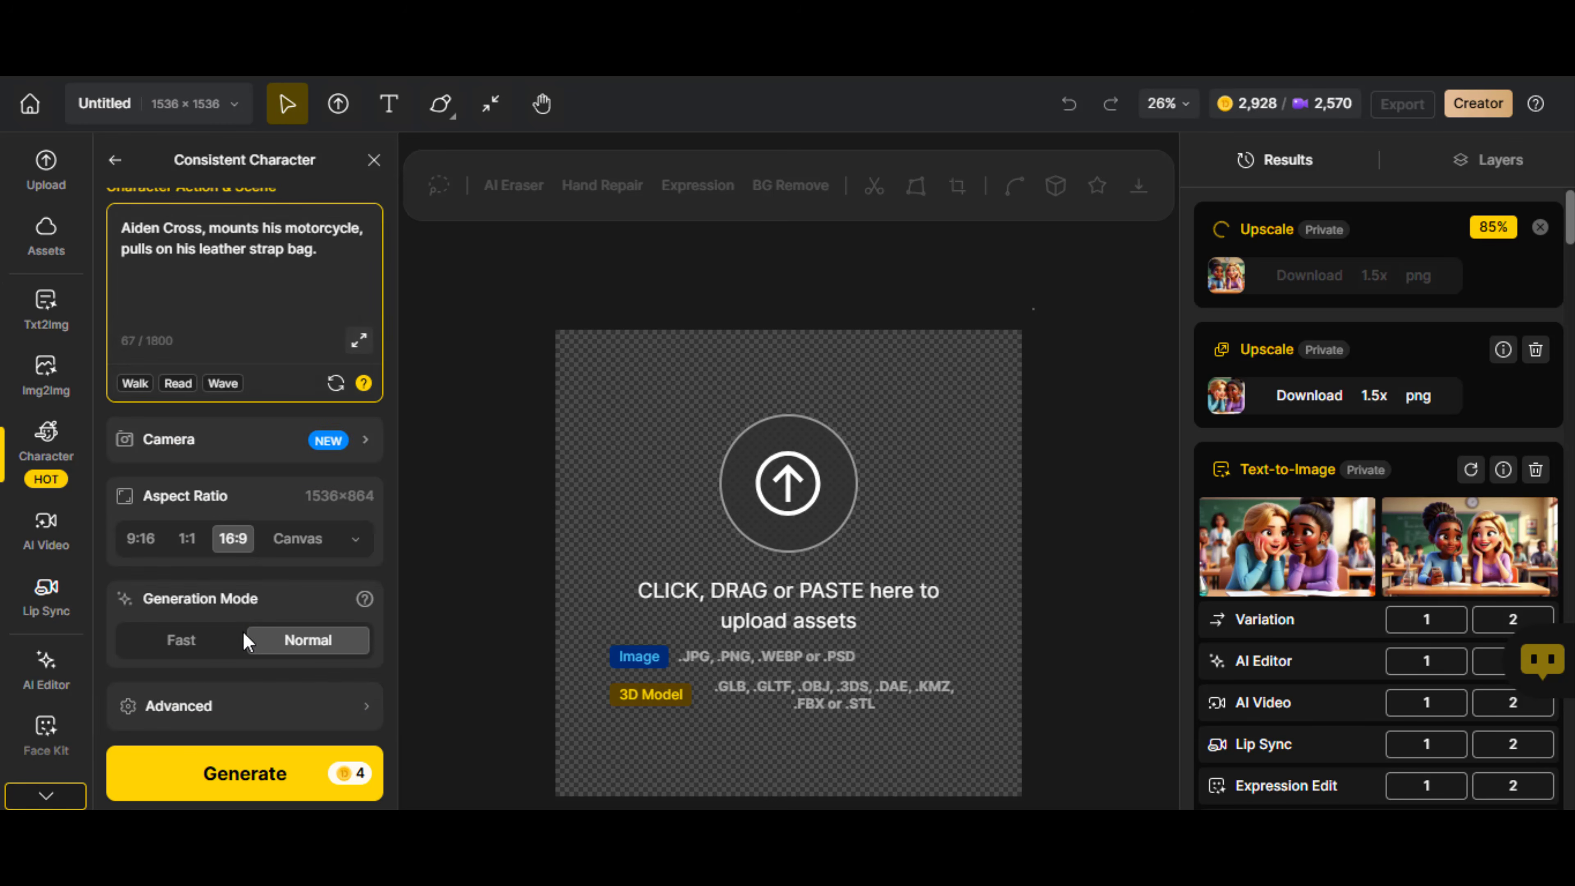
pyautogui.click(248, 774)
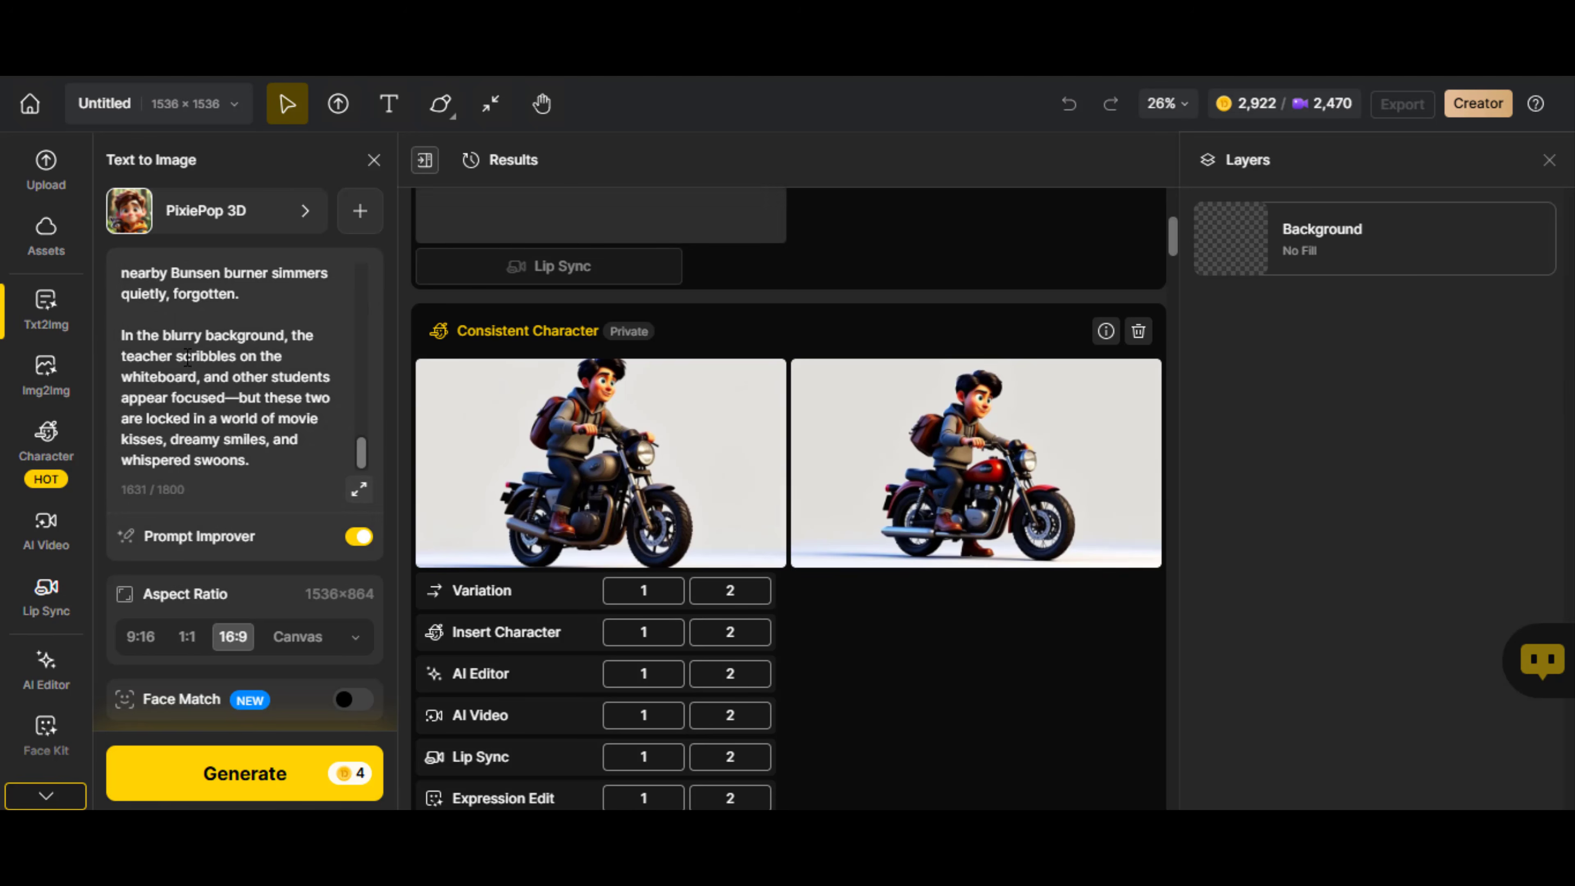
# Add "The background is a busy street as he drove away." to the male character's motorcycle prompt and generate the images again
pyautogui.scroll(10, 188, 357)
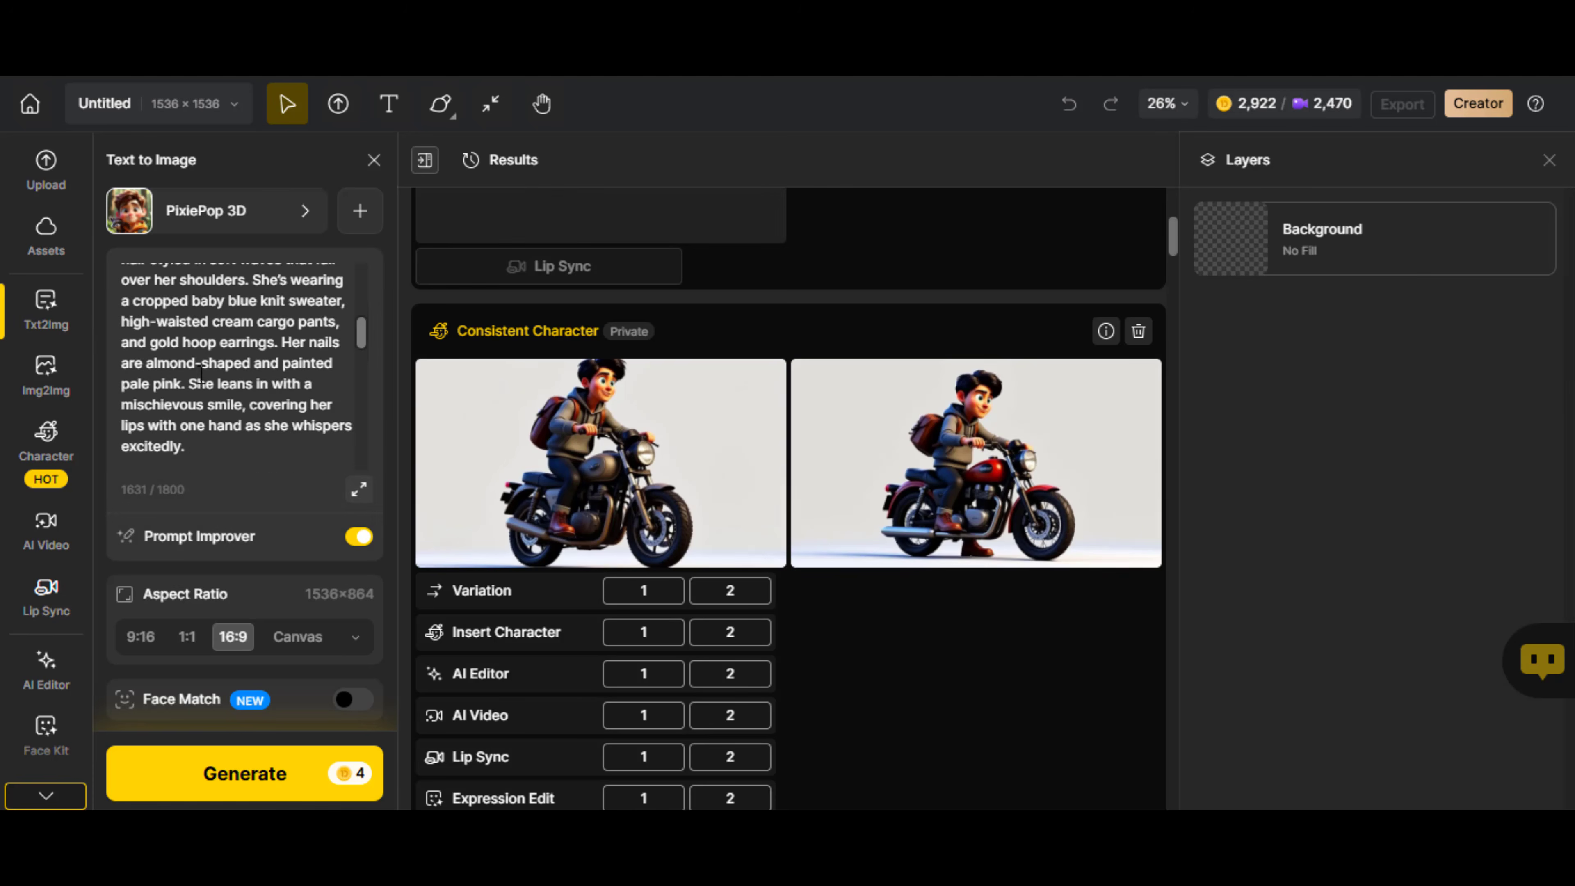
pyautogui.click(46, 444)
pyautogui.click(256, 373)
pyautogui.scroll(4, 304, 315)
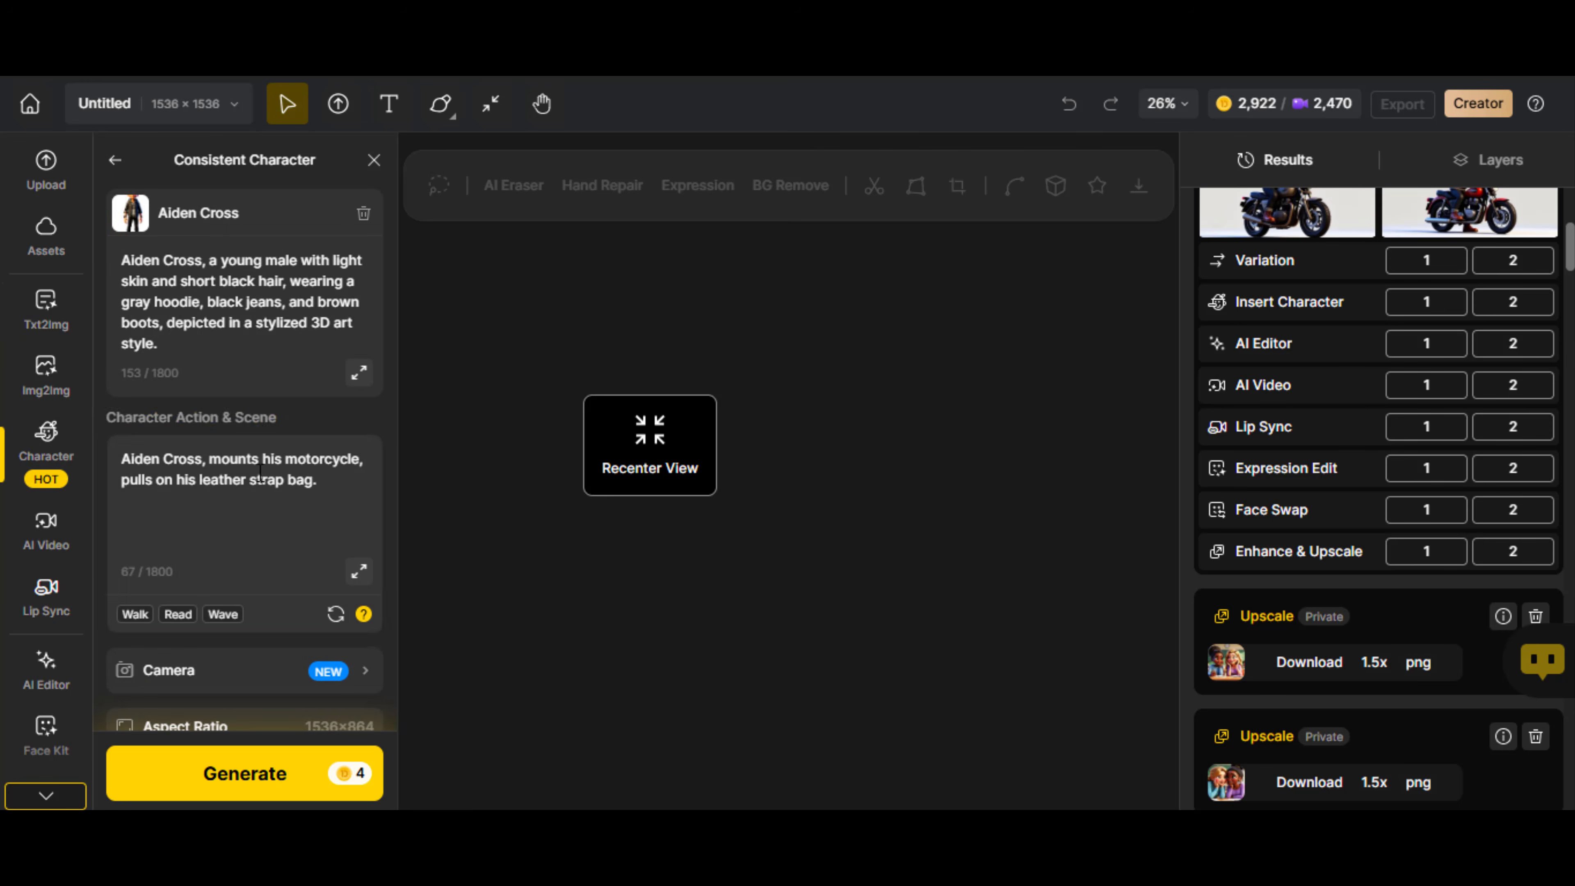
pyautogui.click(343, 484)
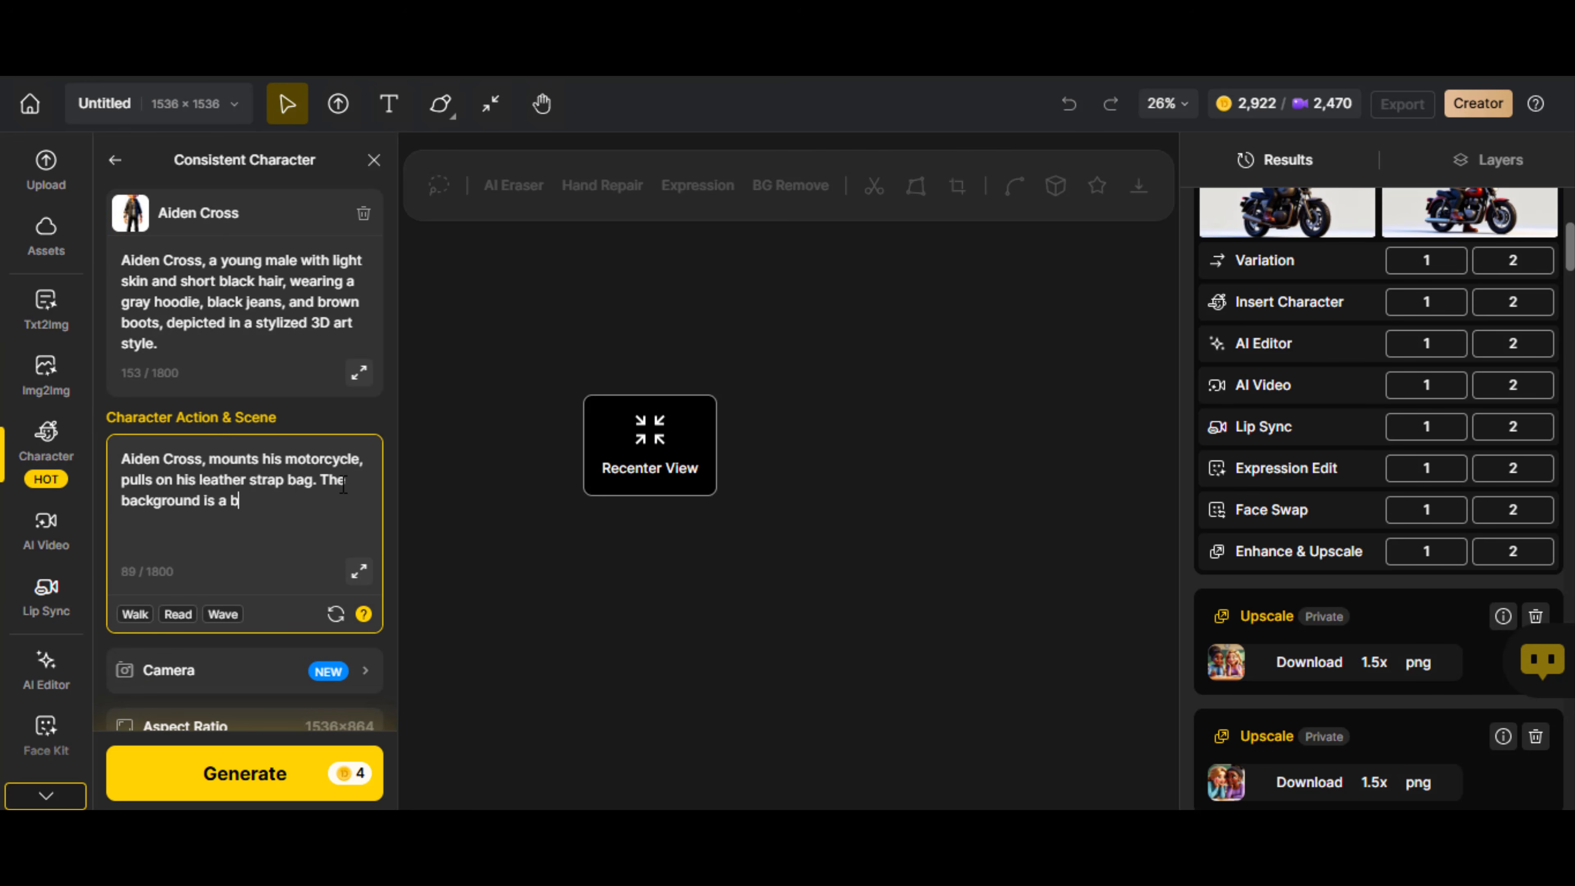
pyautogui.write('as he drove away.')
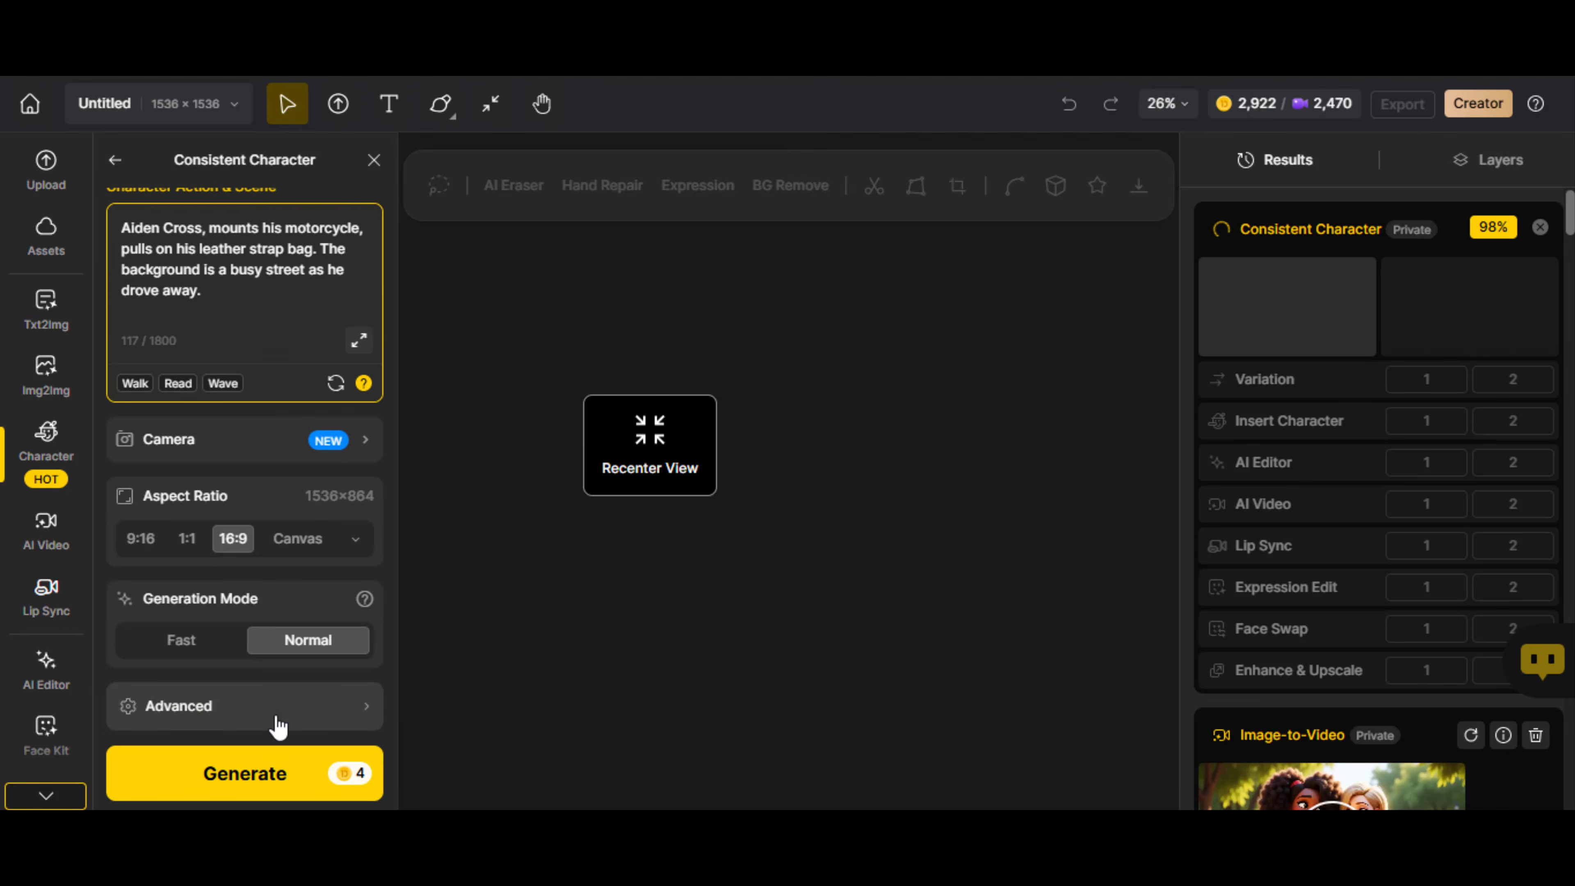
pyautogui.click(248, 774)
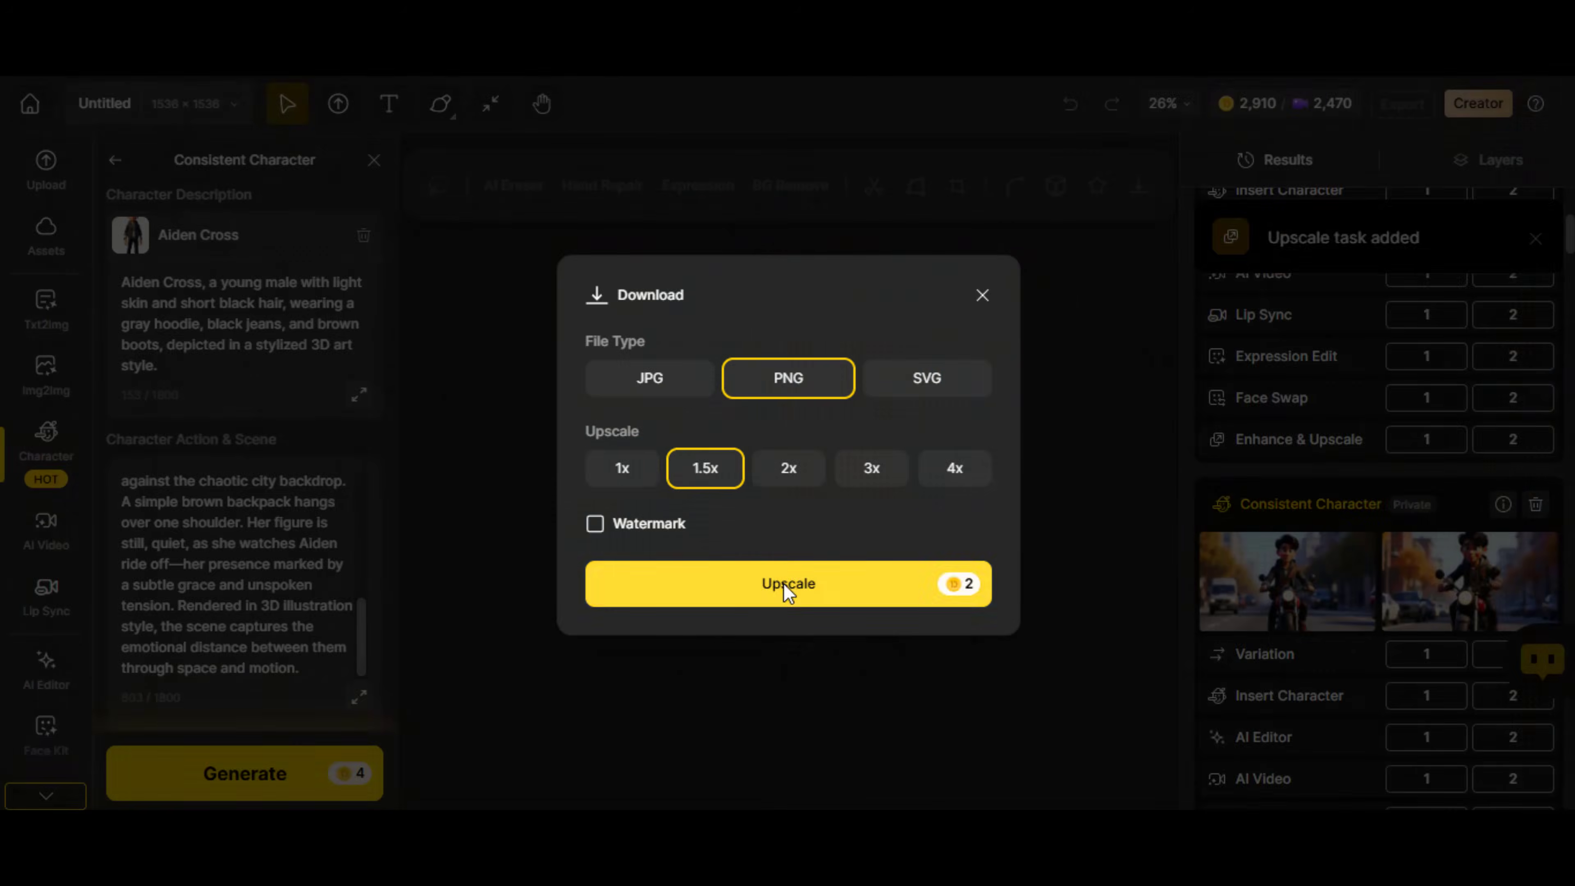
# Send the first busy-street motorcycle image to Insert Character and close the introductory guide
pyautogui.click(784, 584)
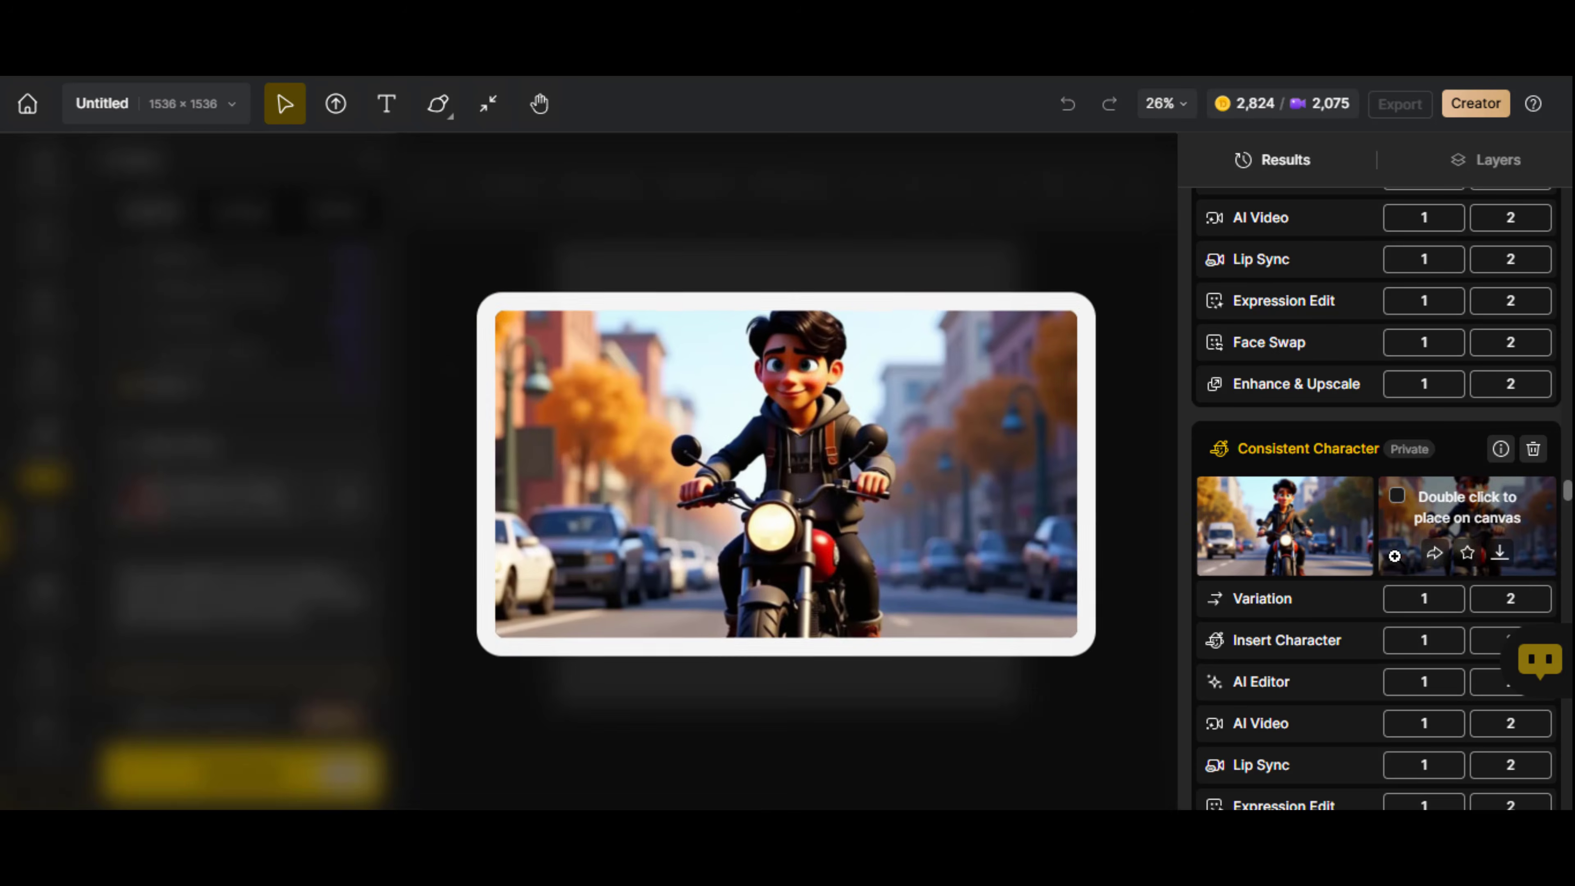
pyautogui.scroll(-6, 1383, 611)
pyautogui.moveTo(1295, 619)
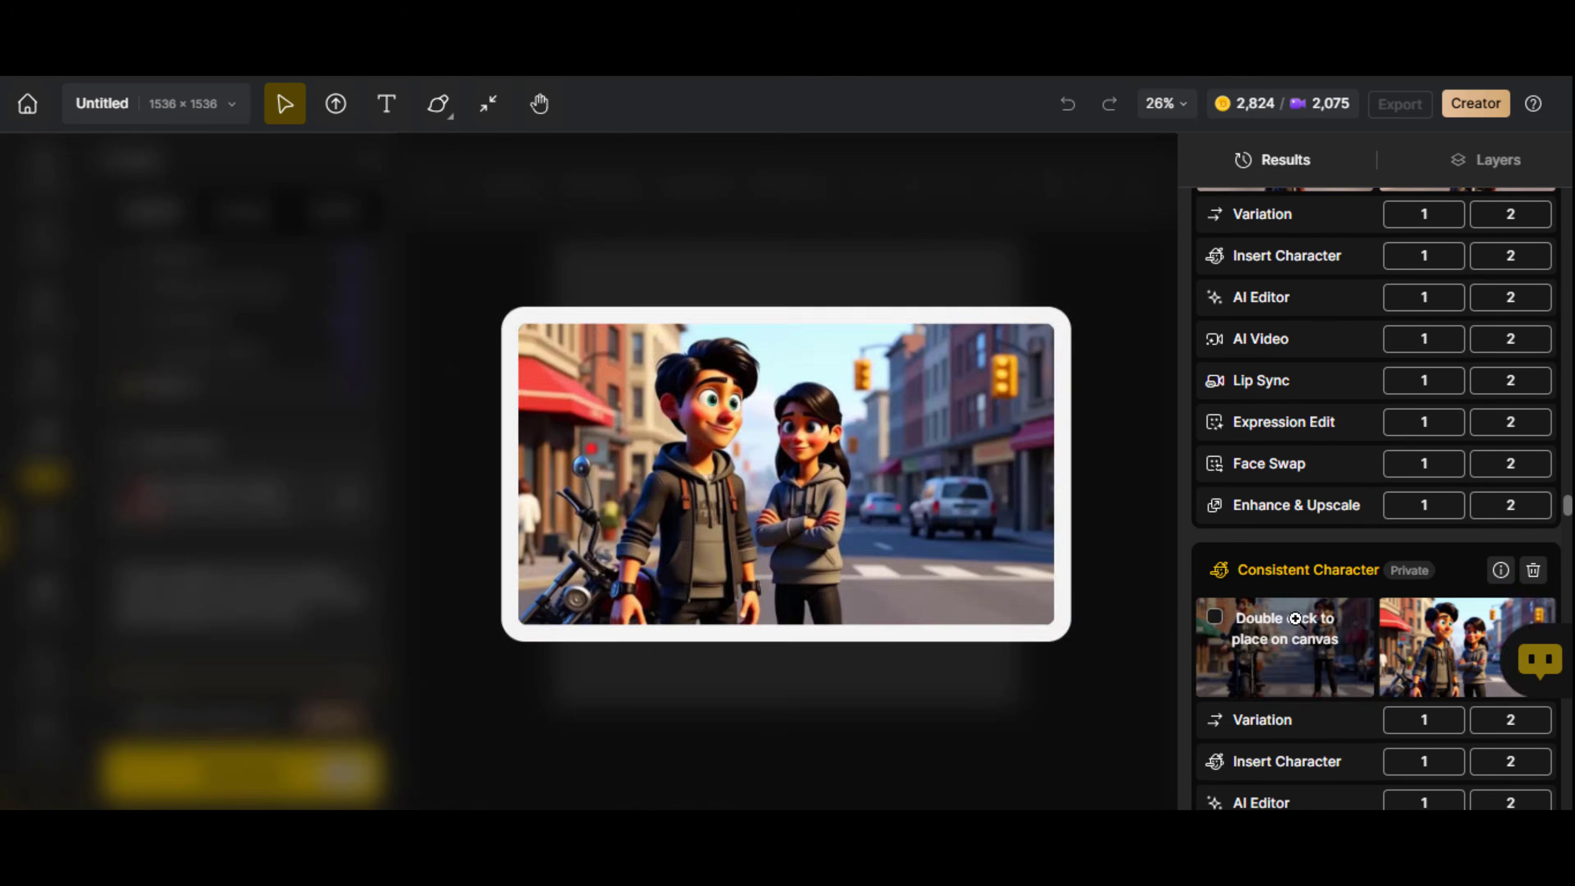
pyautogui.scroll(3, 1386, 568)
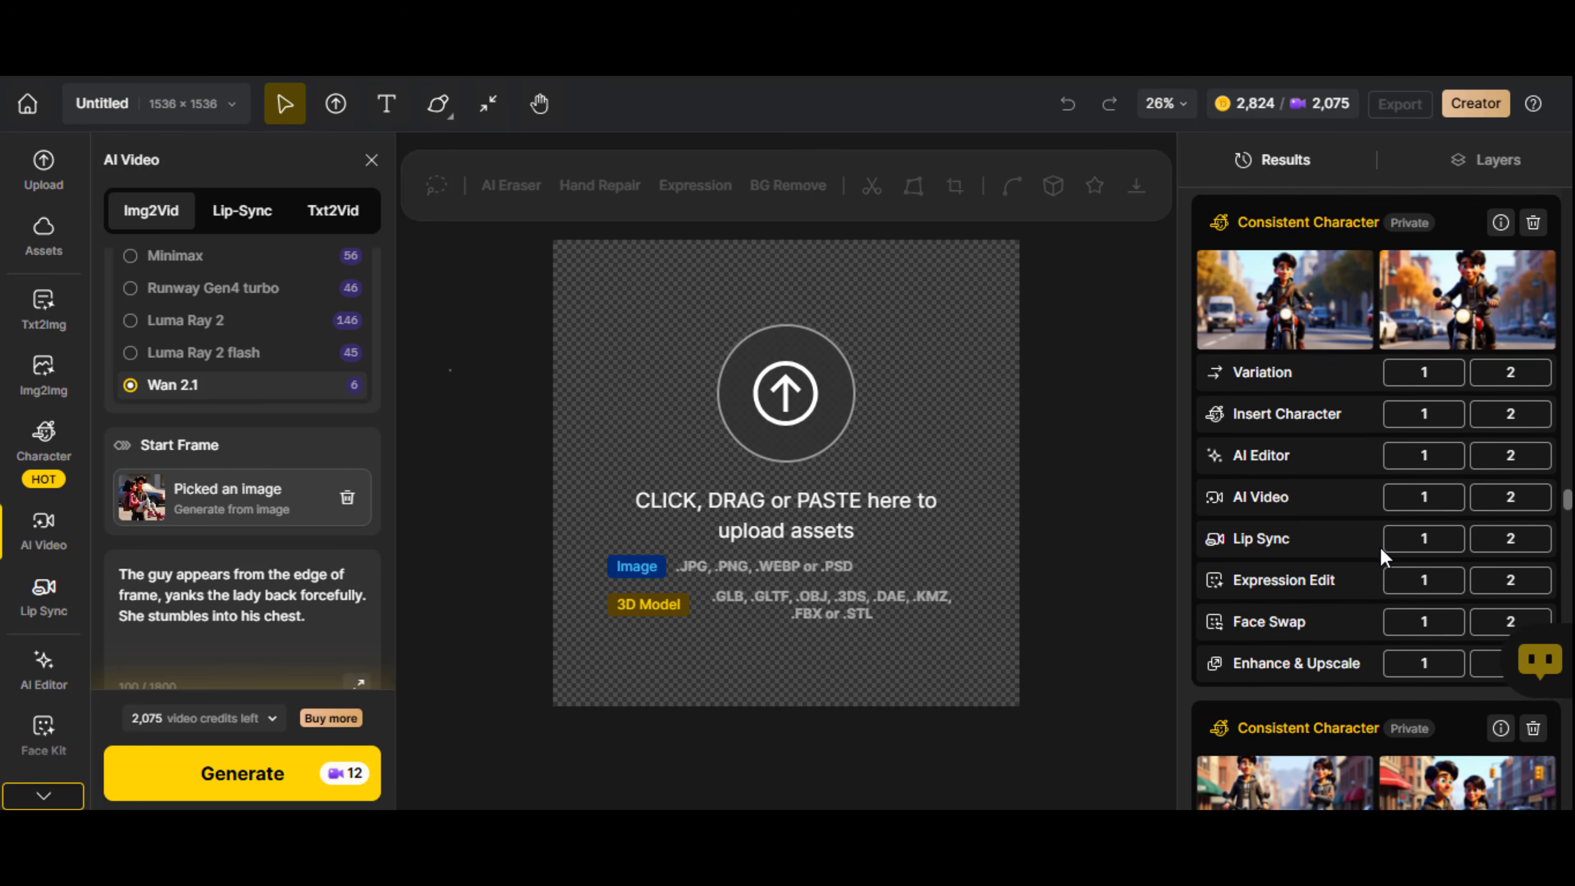
pyautogui.scroll(2, 1381, 548)
pyautogui.click(1416, 572)
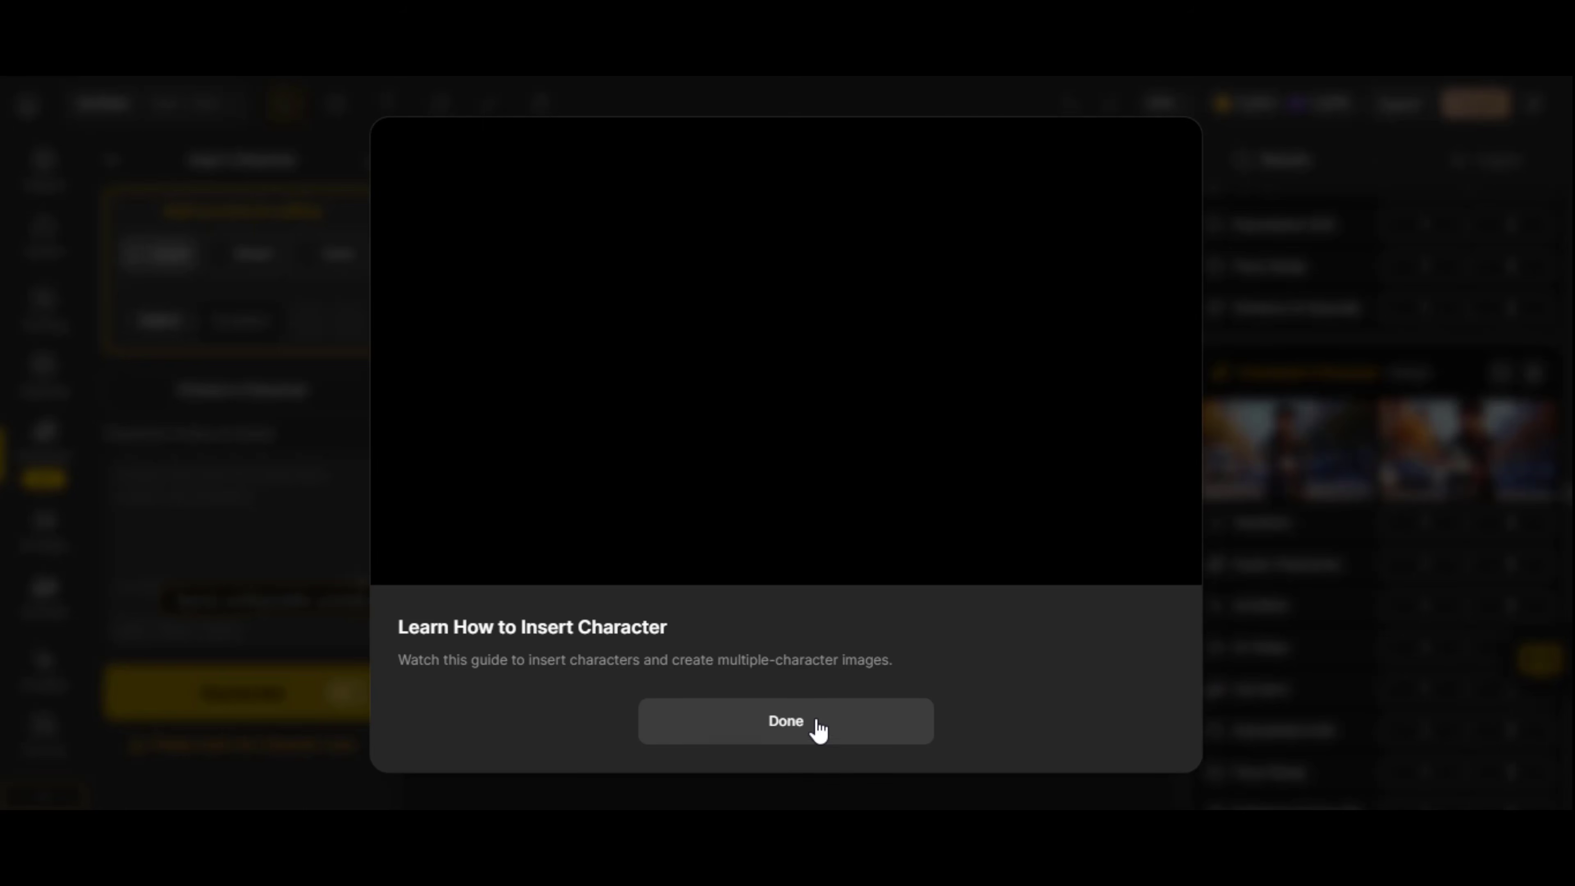
pyautogui.click(817, 723)
# Lasso the empty street area to the right of the motorcycle as the place for the female character
pyautogui.moveTo(993, 450)
pyautogui.mouseDown()
pyautogui.moveTo(999, 548)
pyautogui.moveTo(964, 437)
pyautogui.mouseUp()
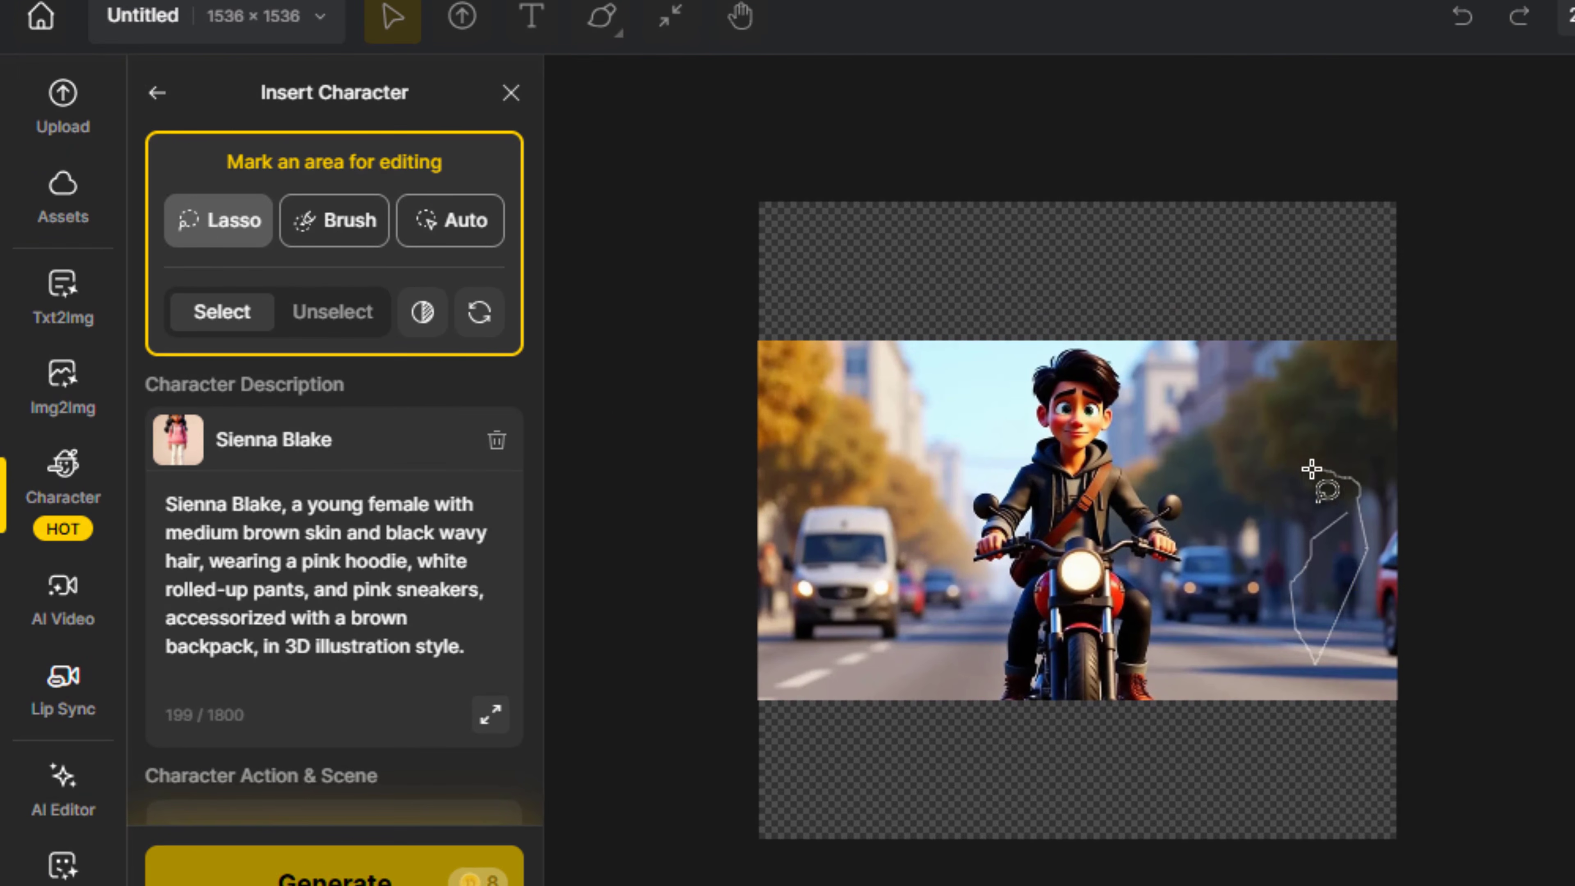
pyautogui.moveTo(1311, 469)
pyautogui.mouseDown()
pyautogui.moveTo(1289, 611)
pyautogui.moveTo(1377, 591)
pyautogui.moveTo(1274, 538)
pyautogui.moveTo(1319, 676)
pyautogui.moveTo(1378, 519)
pyautogui.moveTo(1280, 671)
pyautogui.moveTo(1331, 581)
pyautogui.moveTo(1282, 578)
pyautogui.moveTo(1367, 600)
pyautogui.moveTo(1284, 529)
pyautogui.mouseUp()
pyautogui.click(483, 265)
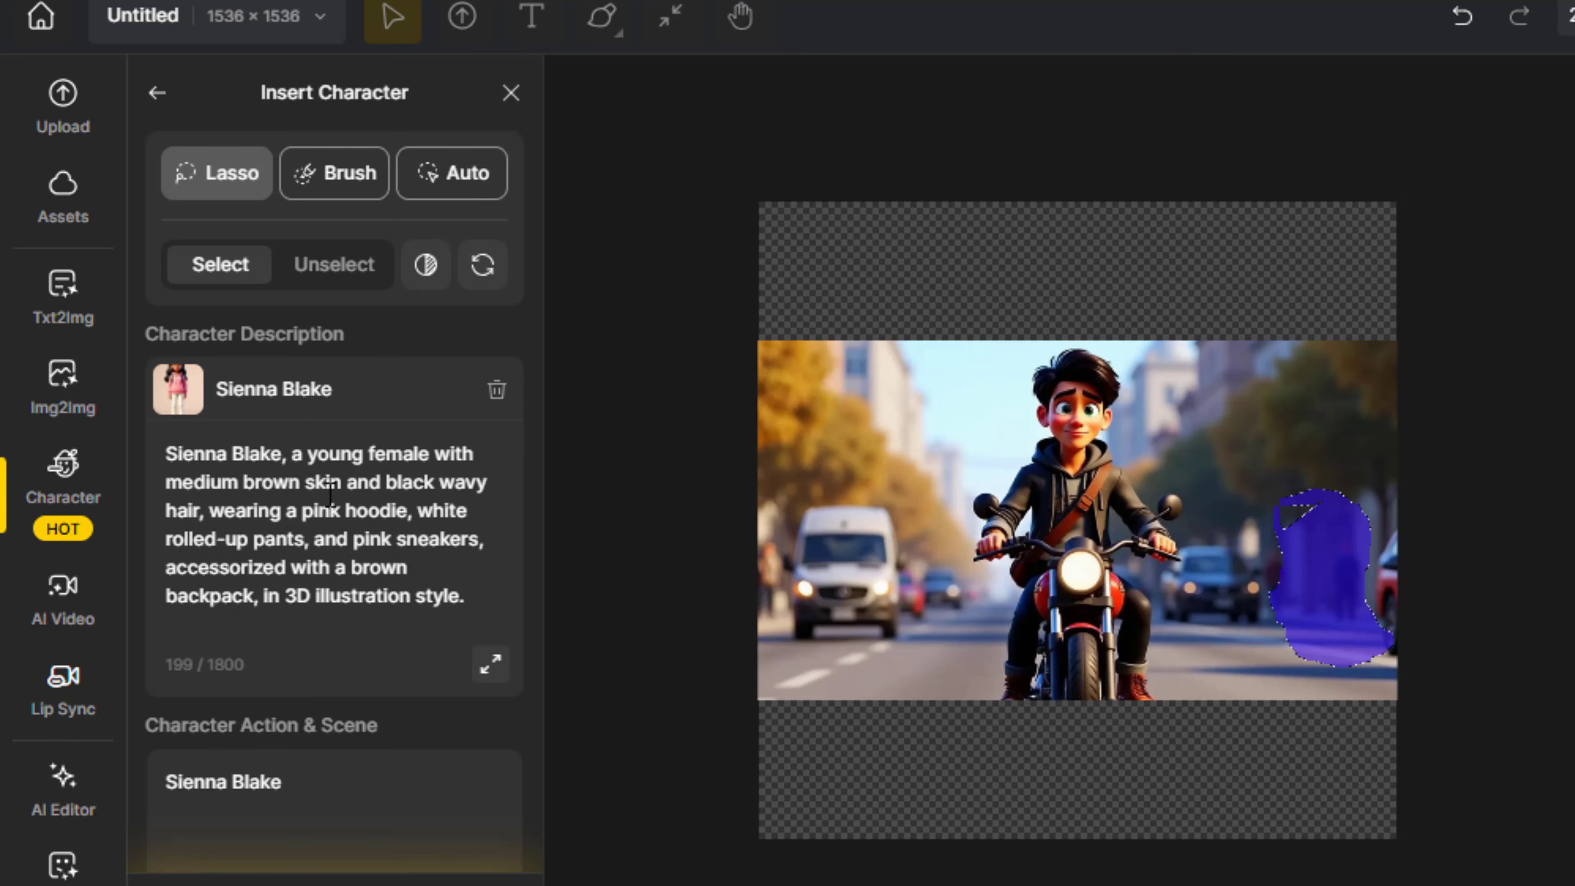
# Complete the inserted female character's action prompt with "waves her hand, looking at the guy on his motorbike"
pyautogui.click(330, 495)
pyautogui.hotkey('ctrl', 'a')
pyautogui.click(381, 799)
pyautogui.write('waves her hand and')
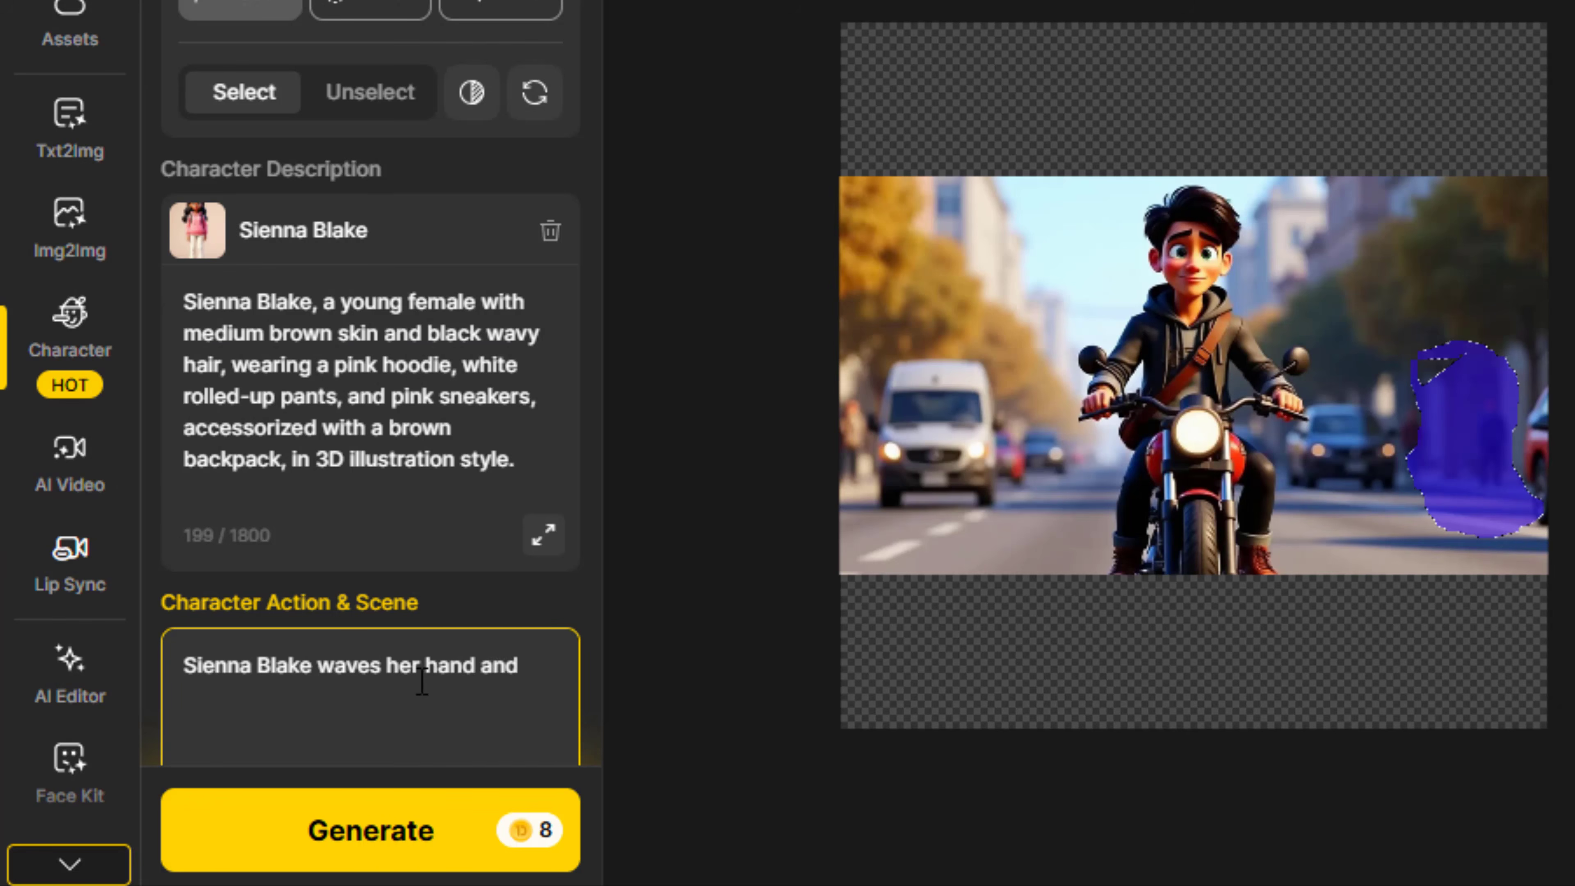
pyautogui.press('BackSpace')
pyautogui.press('BackSpace')
pyautogui.press('BackSpace')
pyautogui.press('BackSpace')
pyautogui.write(', looking at the guy on his motorbike')
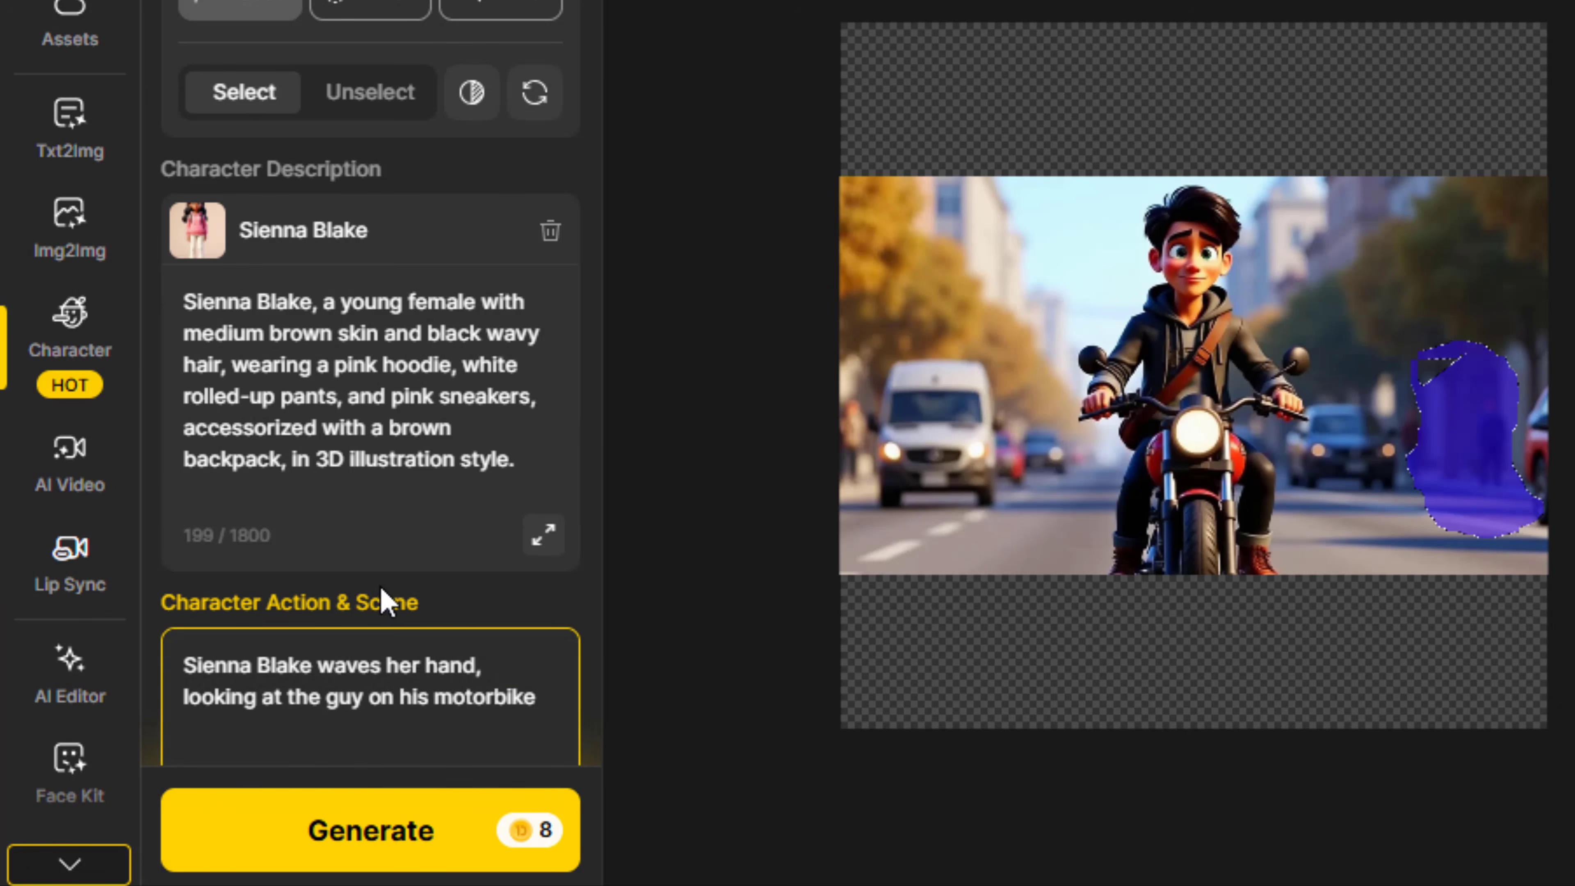
pyautogui.scroll(-3, 387, 598)
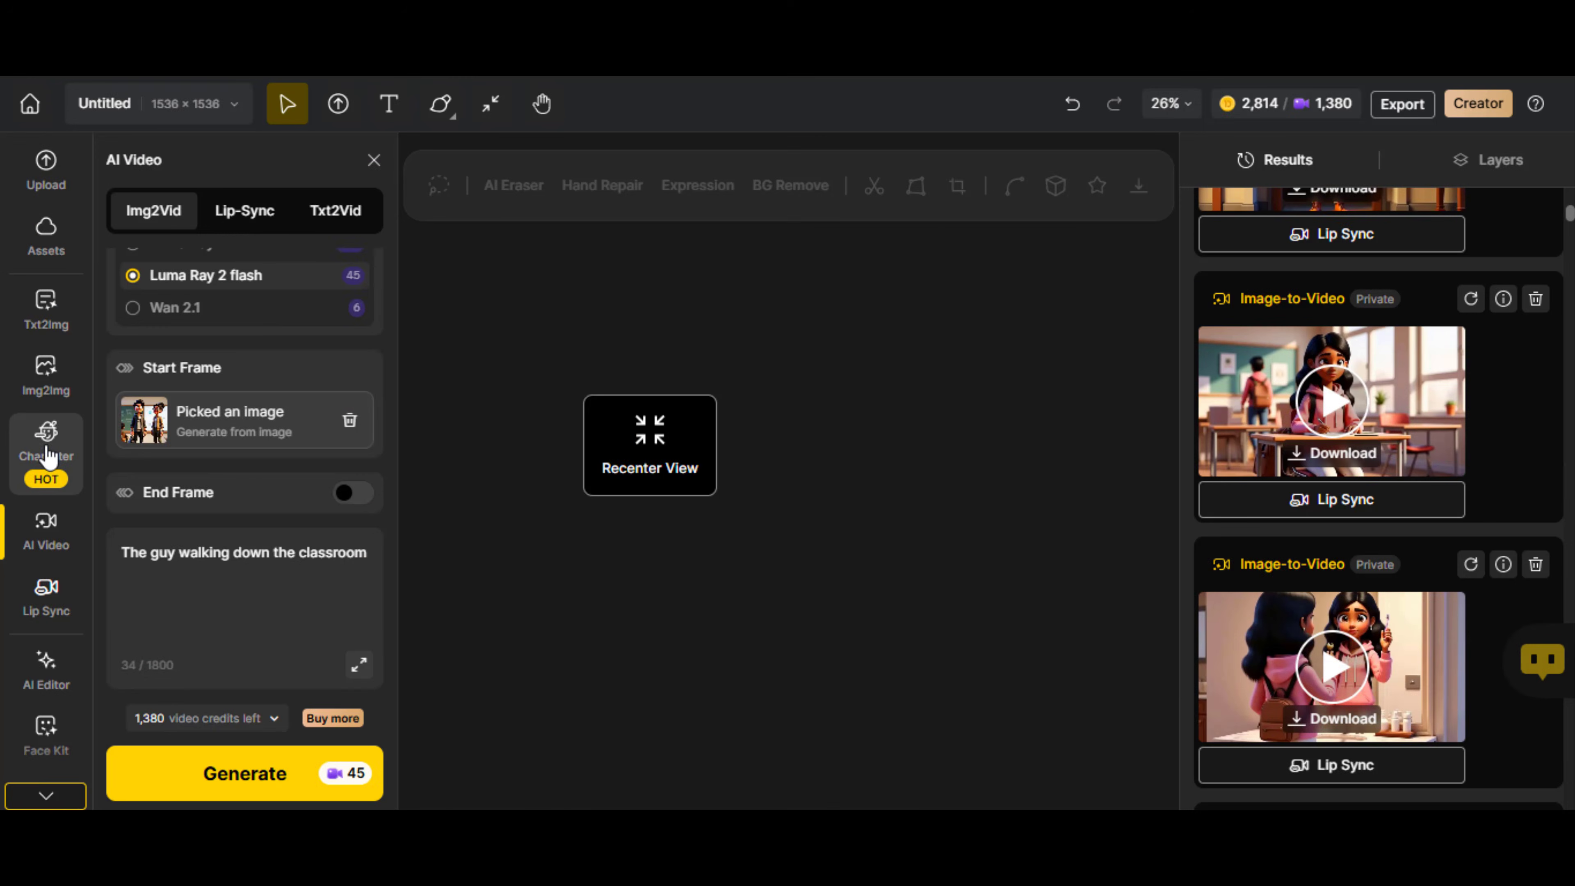
# Choose the male character for a new consistent-character image and change his description to a blue hoodie, red jeans and yellow boots
pyautogui.click(46, 444)
pyautogui.click(284, 371)
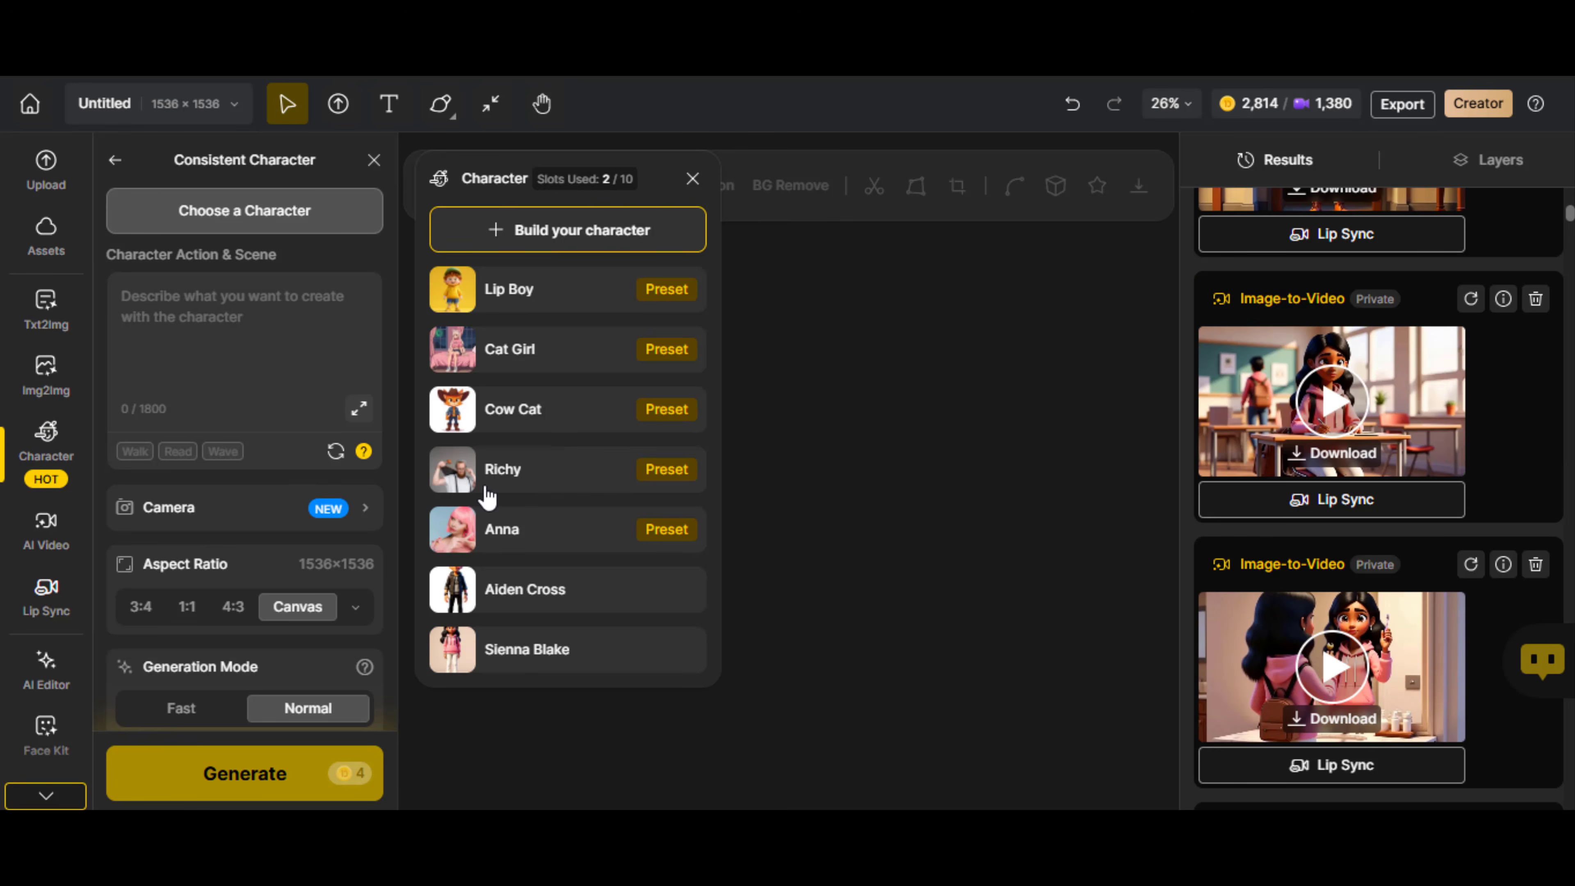
pyautogui.click(586, 596)
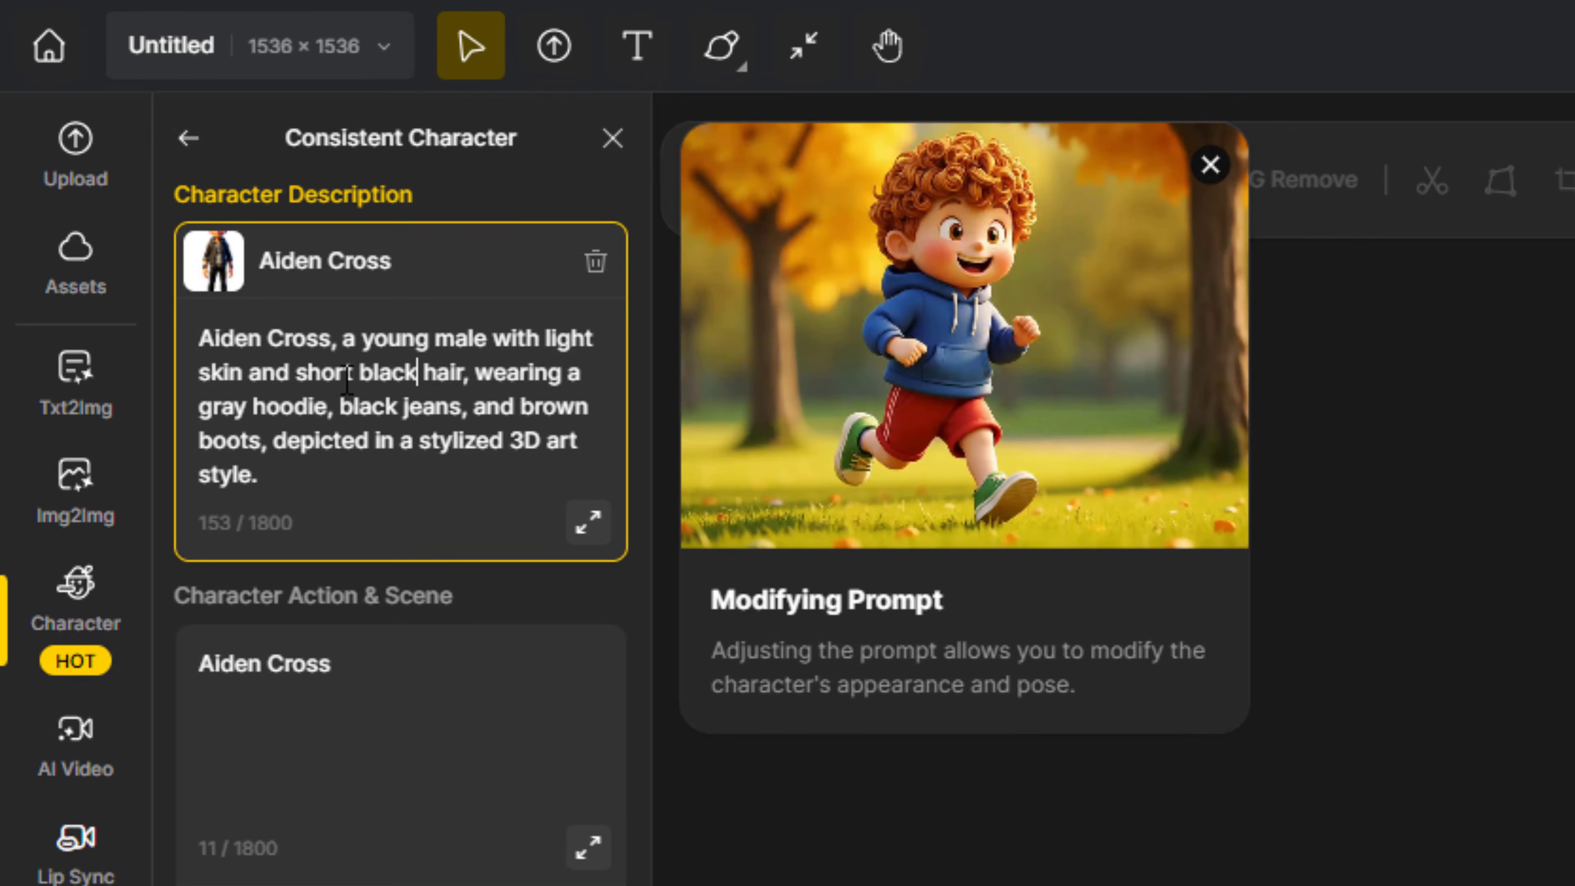
pyautogui.doubleClick(243, 409)
pyautogui.write('bluw')
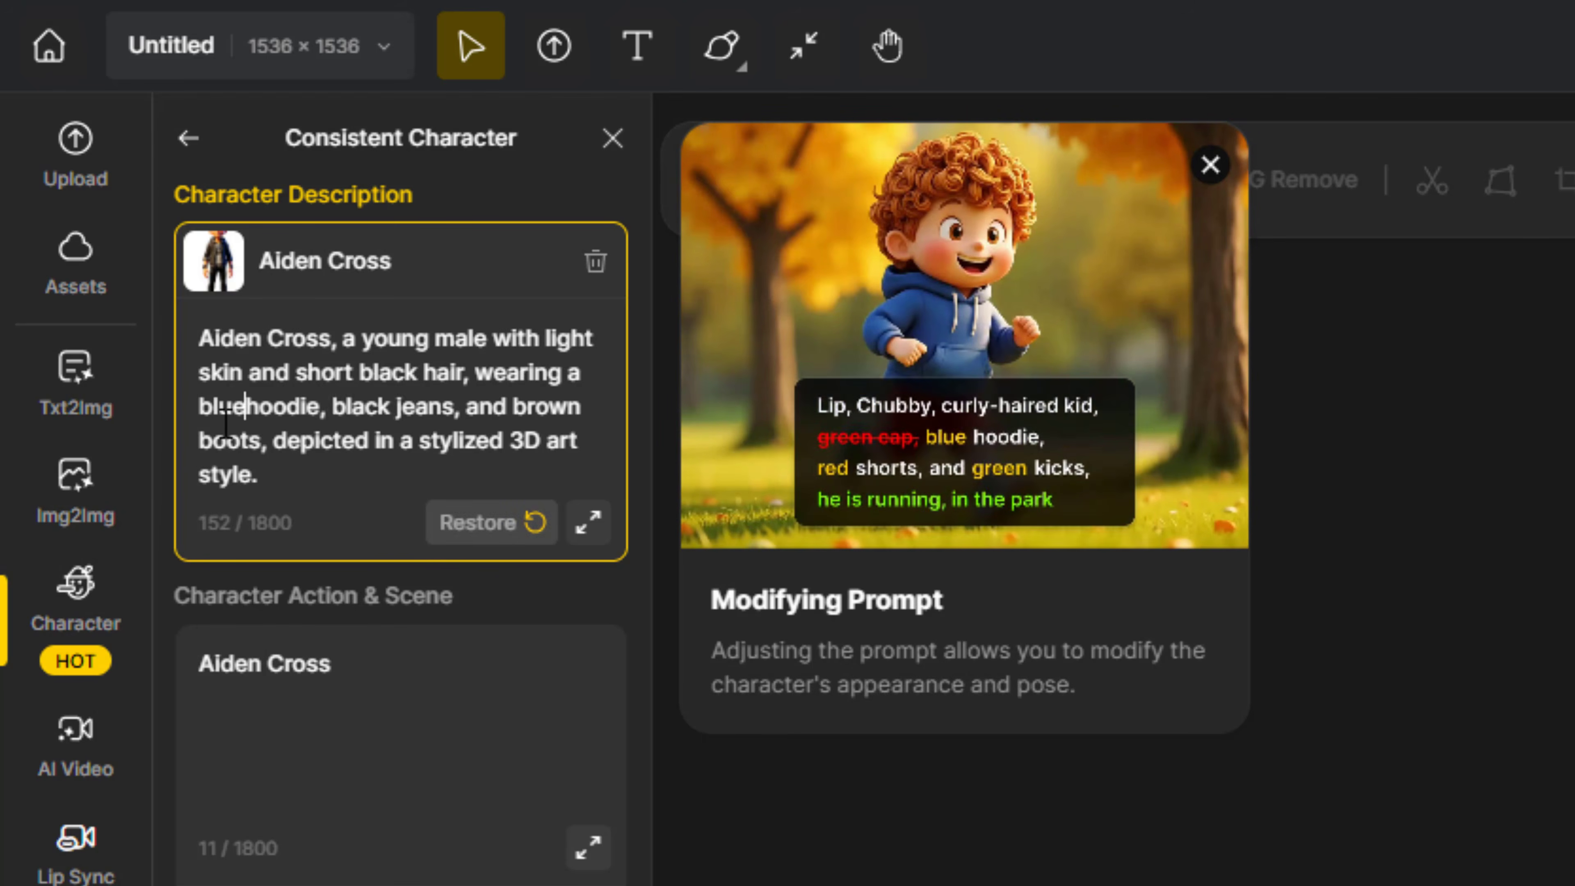
pyautogui.doubleClick(363, 409)
pyautogui.write('red')
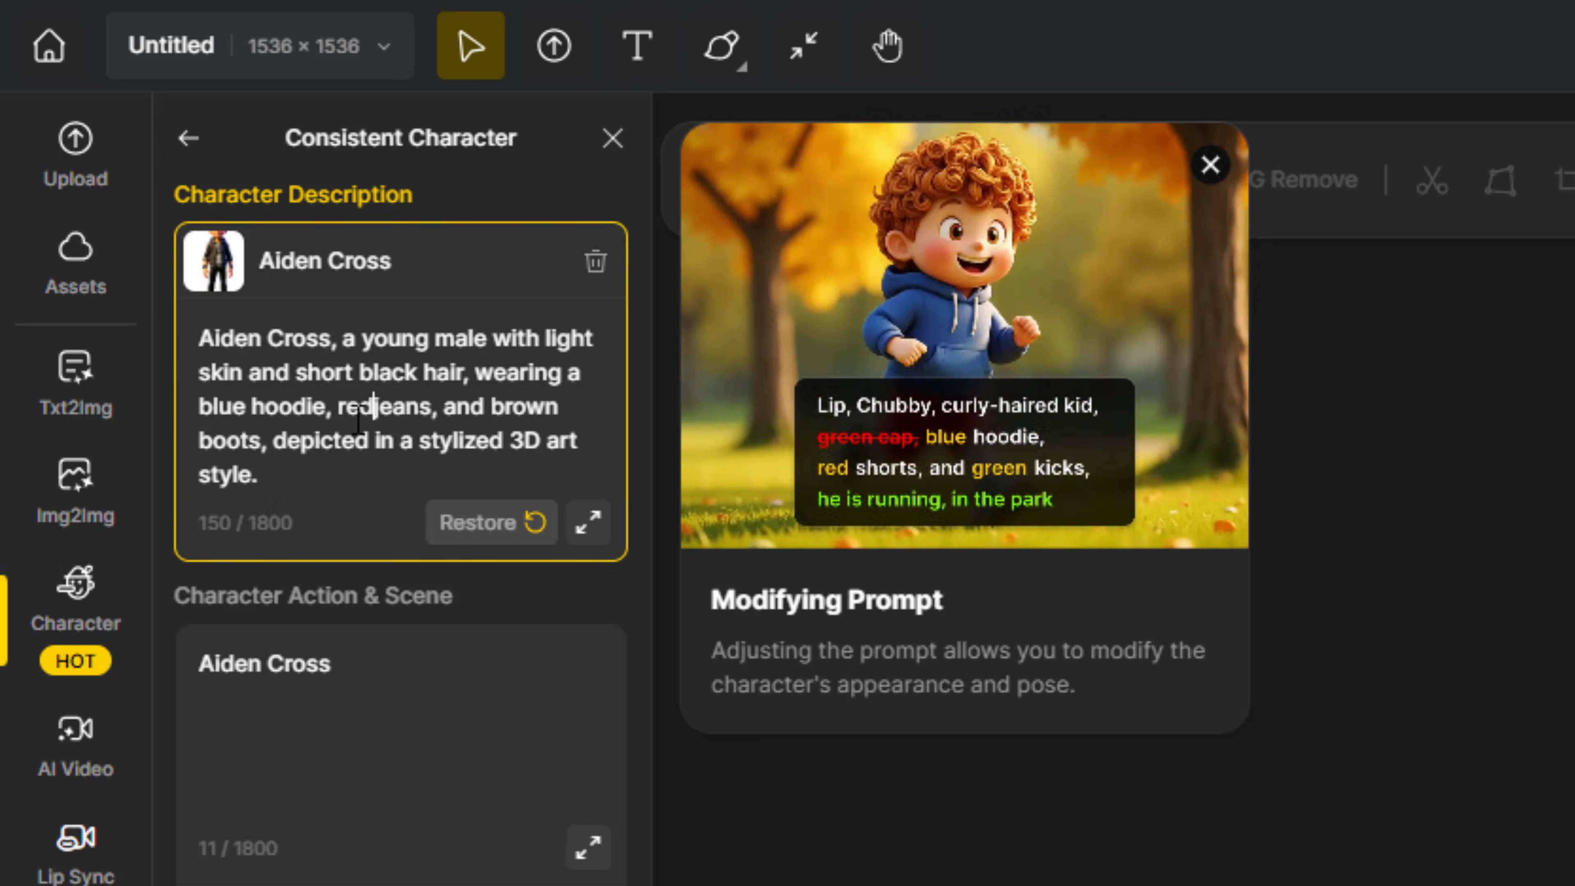
pyautogui.doubleClick(530, 406)
pyautogui.write('yellow')
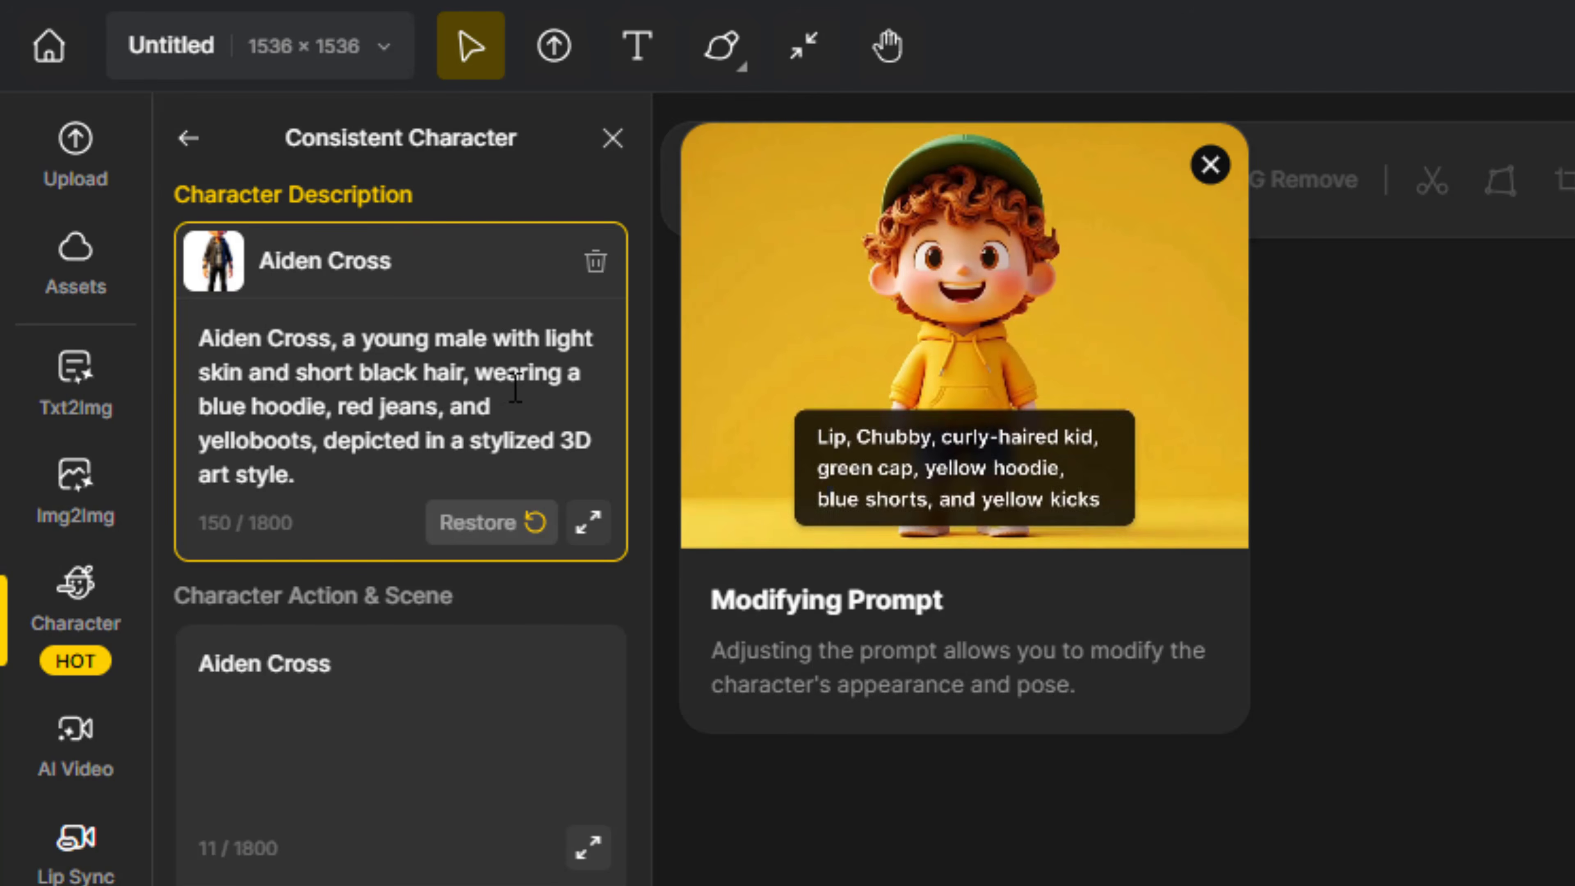
# Set the male character's action to "walking to his parked black sleek motor bike inside the school garage"
pyautogui.click(452, 683)
pyautogui.write('walking to his parked black sleek motor bike inside the s')
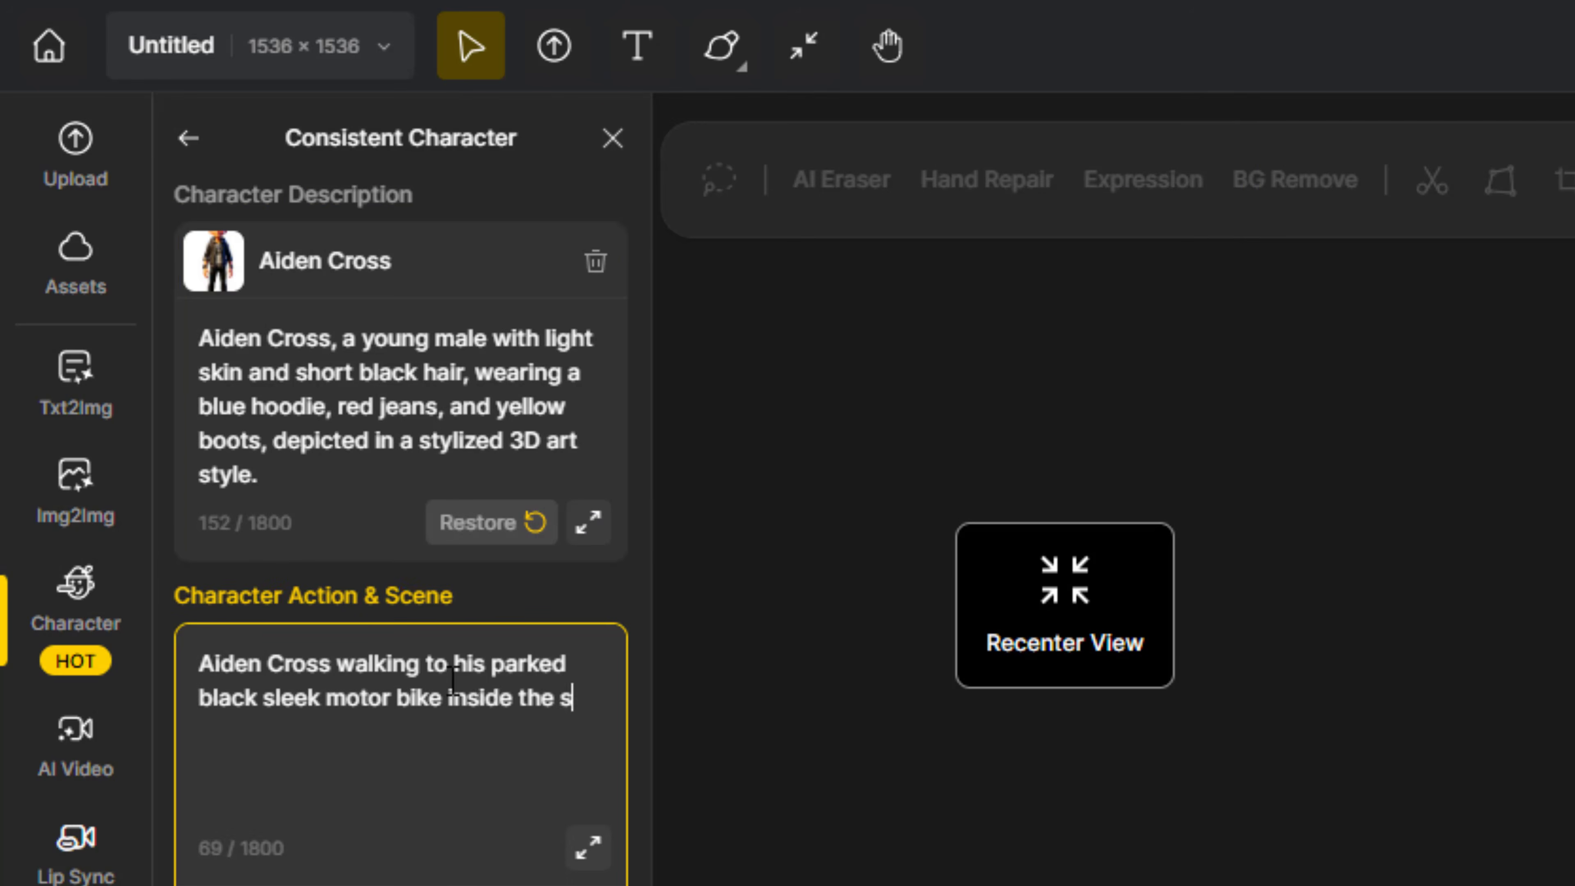
pyautogui.write('chool garage')
# Set the character direction to Left View in the camera settings and browse the generated garage images
pyautogui.scroll(-2, 397, 745)
pyautogui.click(347, 881)
pyautogui.click(834, 478)
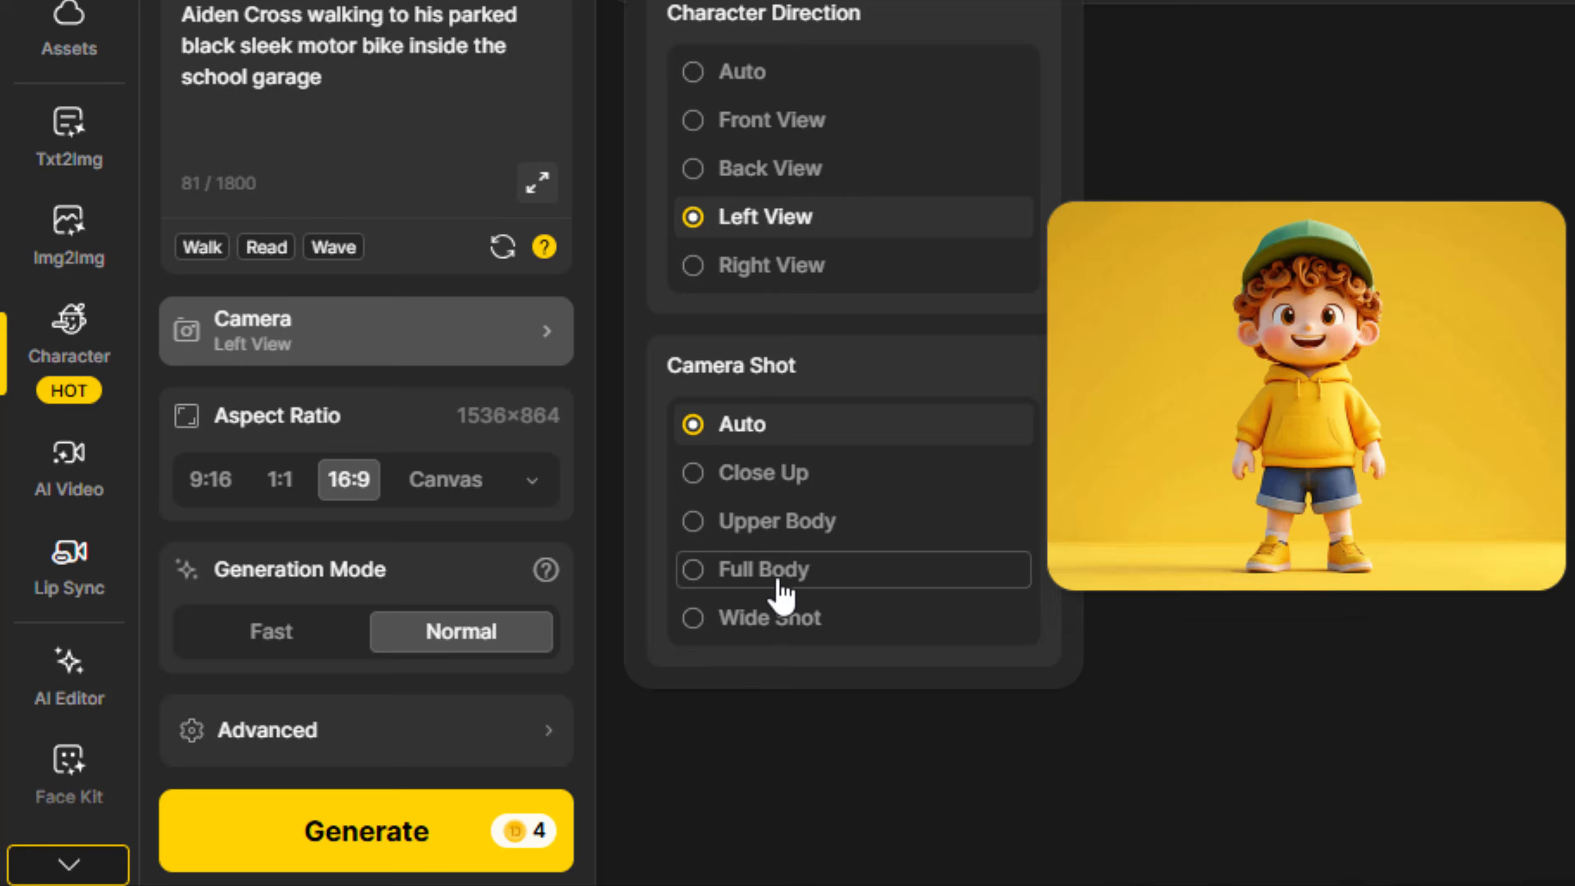
pyautogui.click(776, 633)
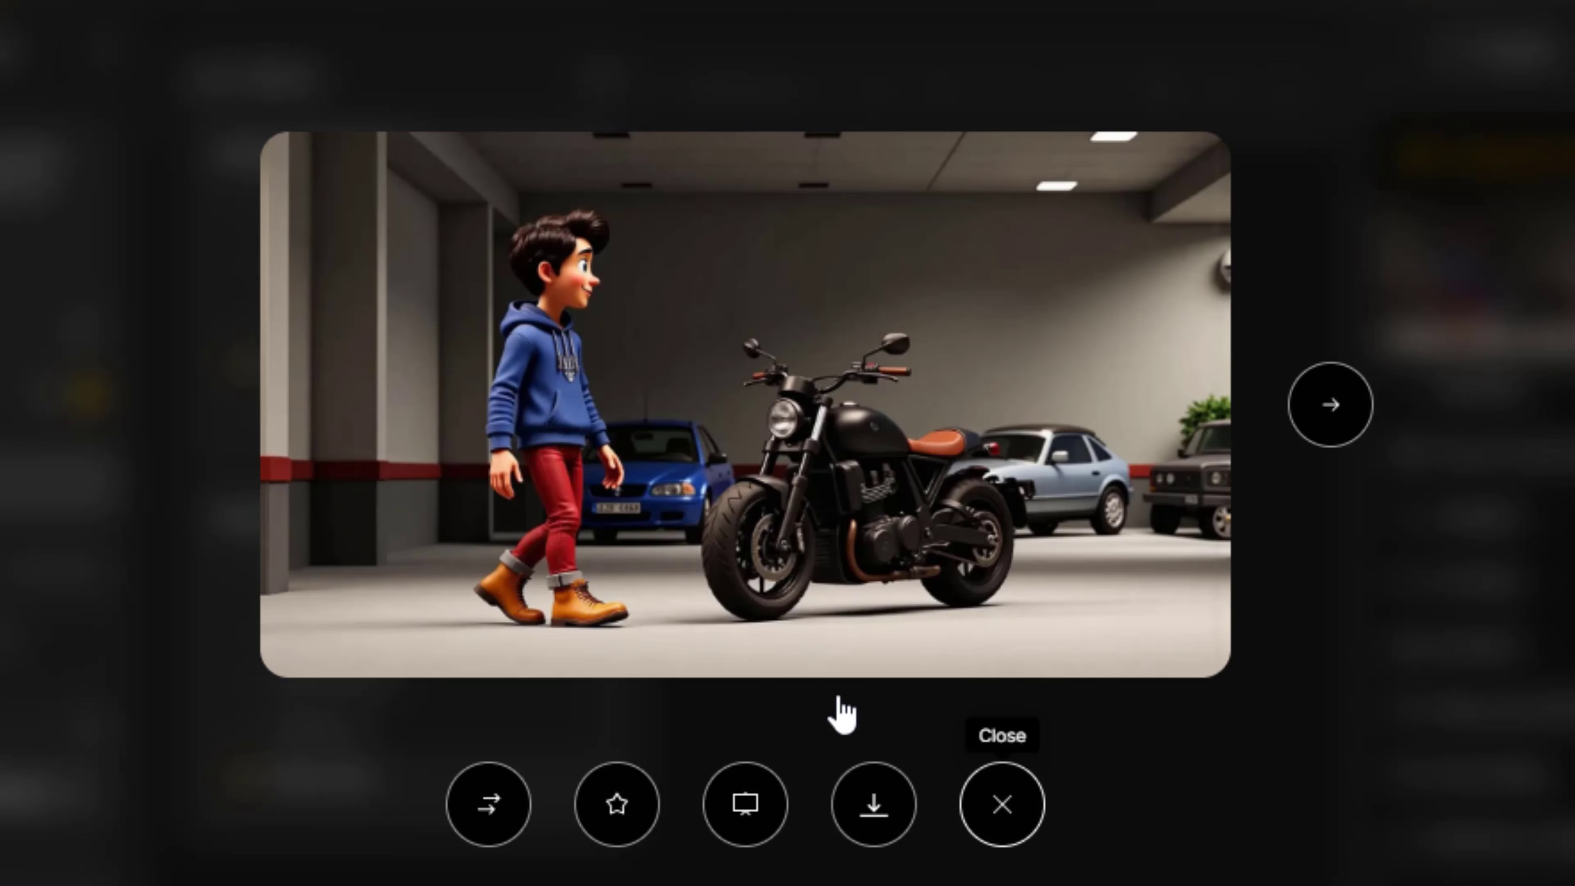
pyautogui.click(1338, 439)
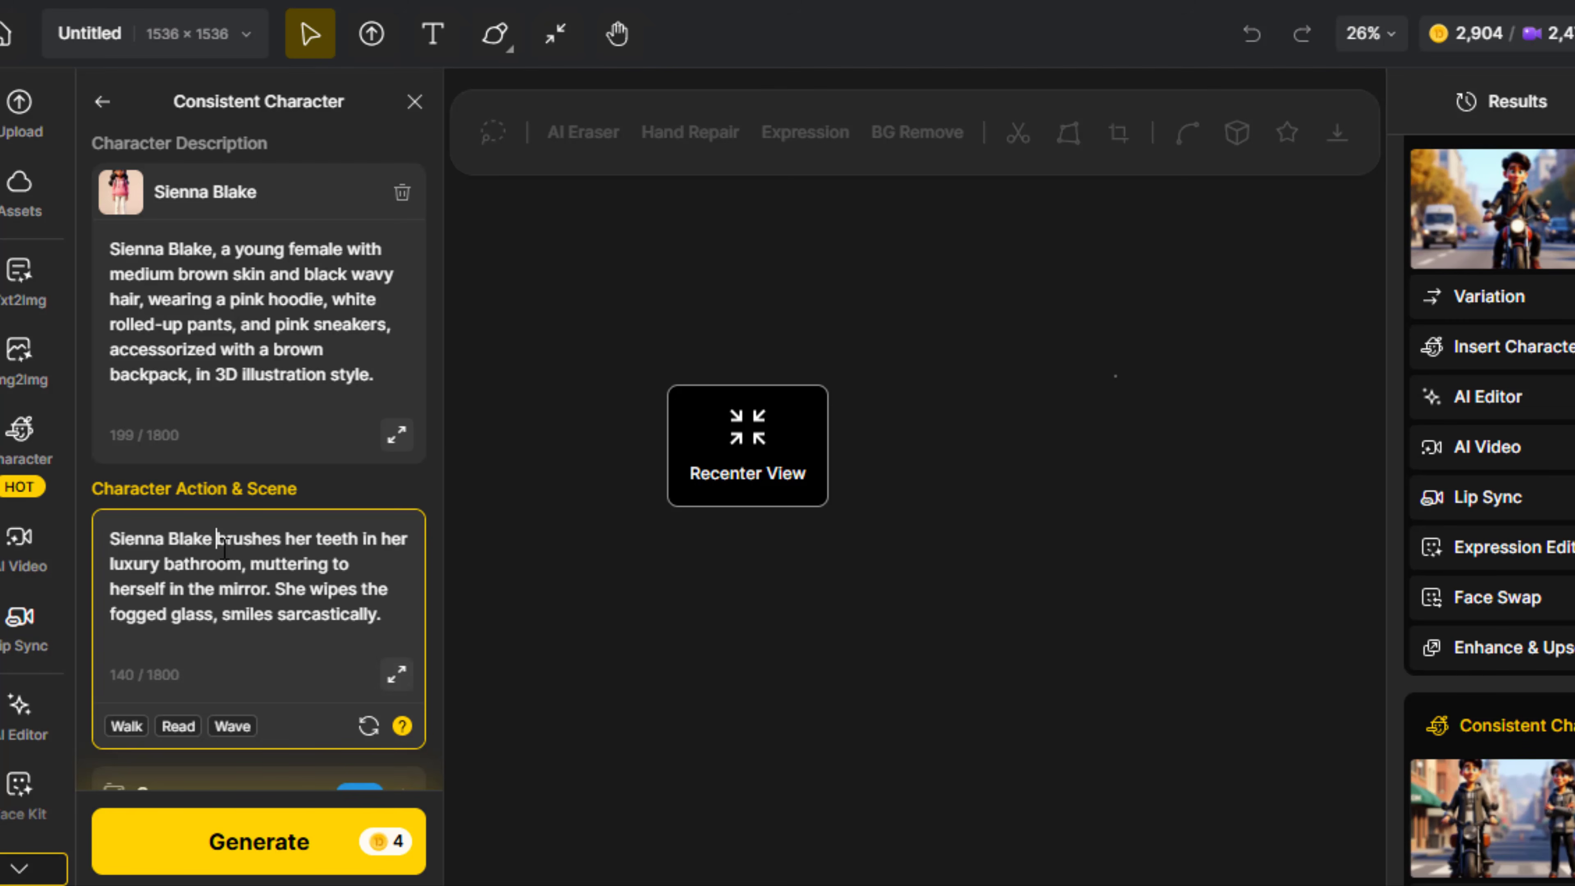
# Generate the 16:9 scene of the female character brushing her teeth in a luxury bathroom and preview both images
pyautogui.scroll(-5, 264, 683)
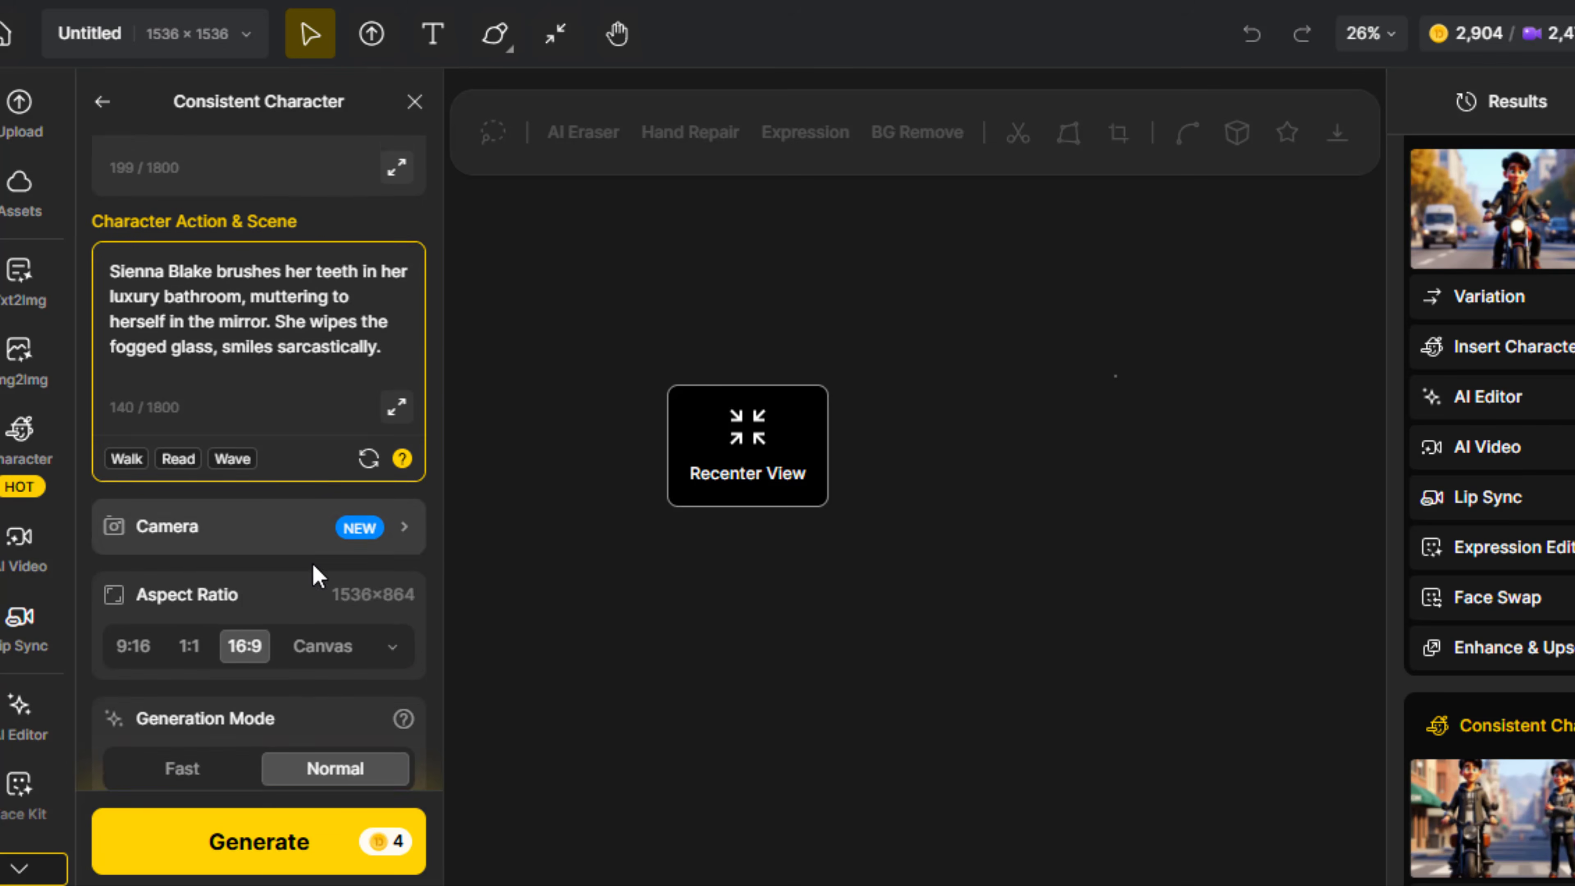
pyautogui.click(264, 843)
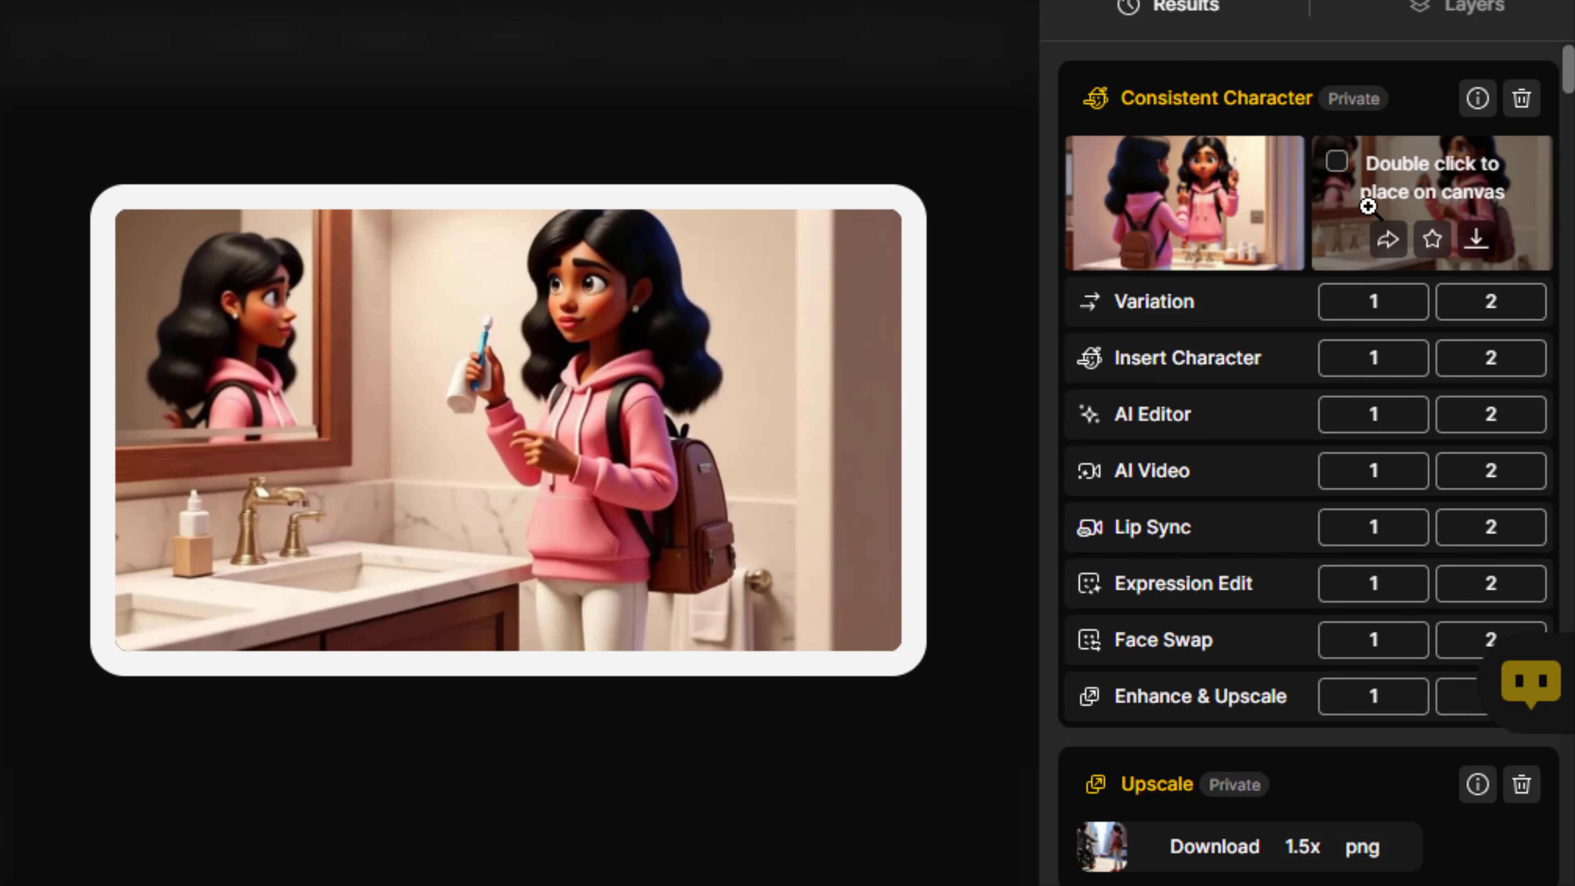
pyautogui.moveTo(1273, 222)
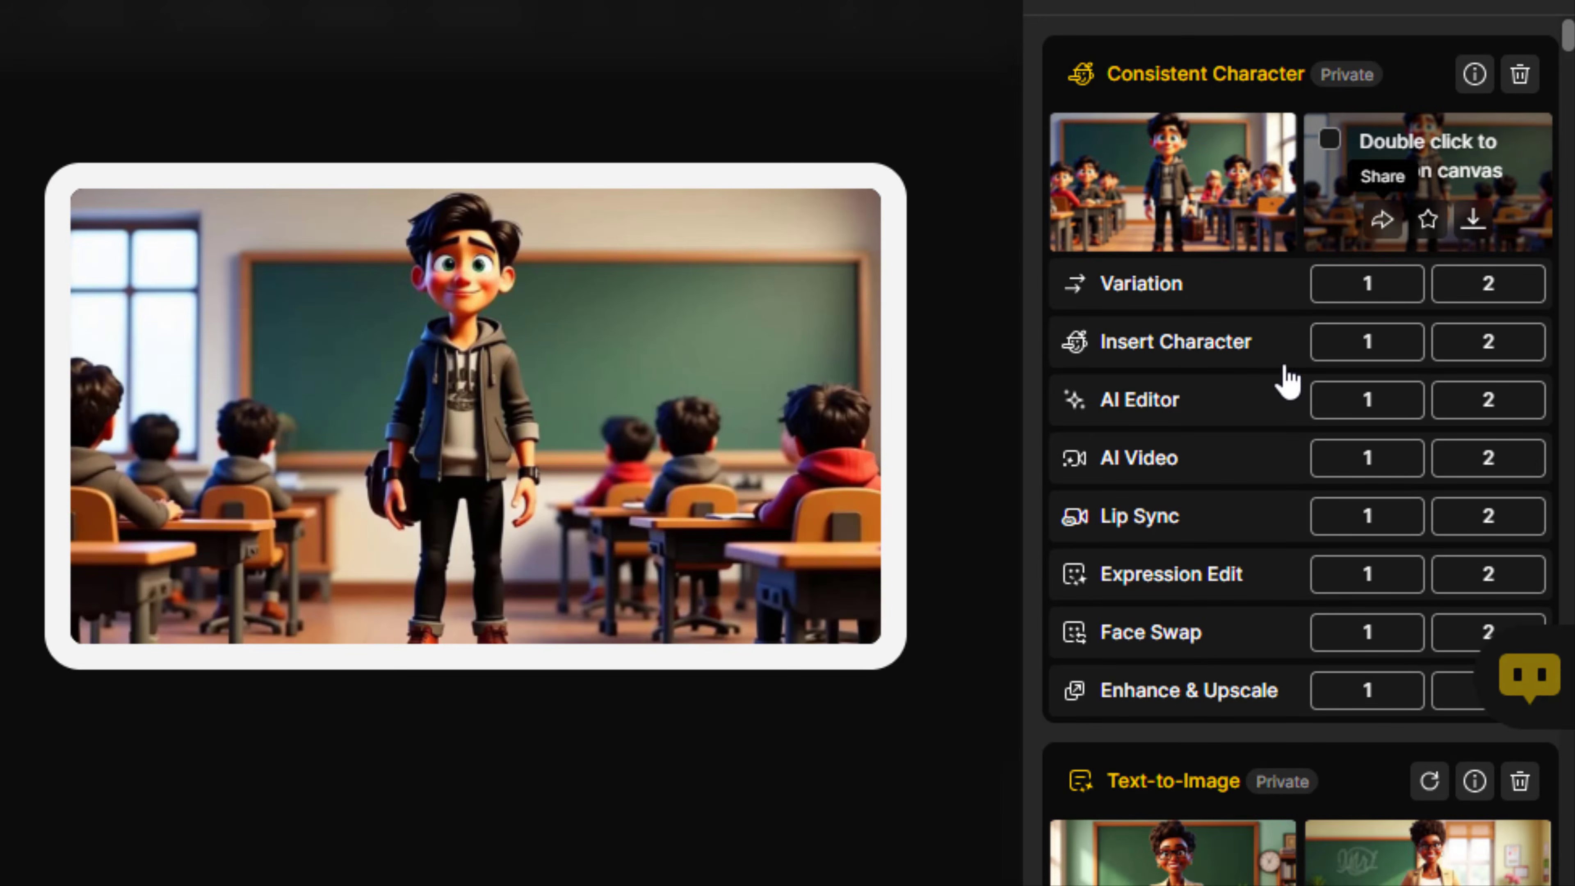
# Review the earlier generated teacher, classroom and doorway images of the different characters in the results history
pyautogui.scroll(-6, 1248, 472)
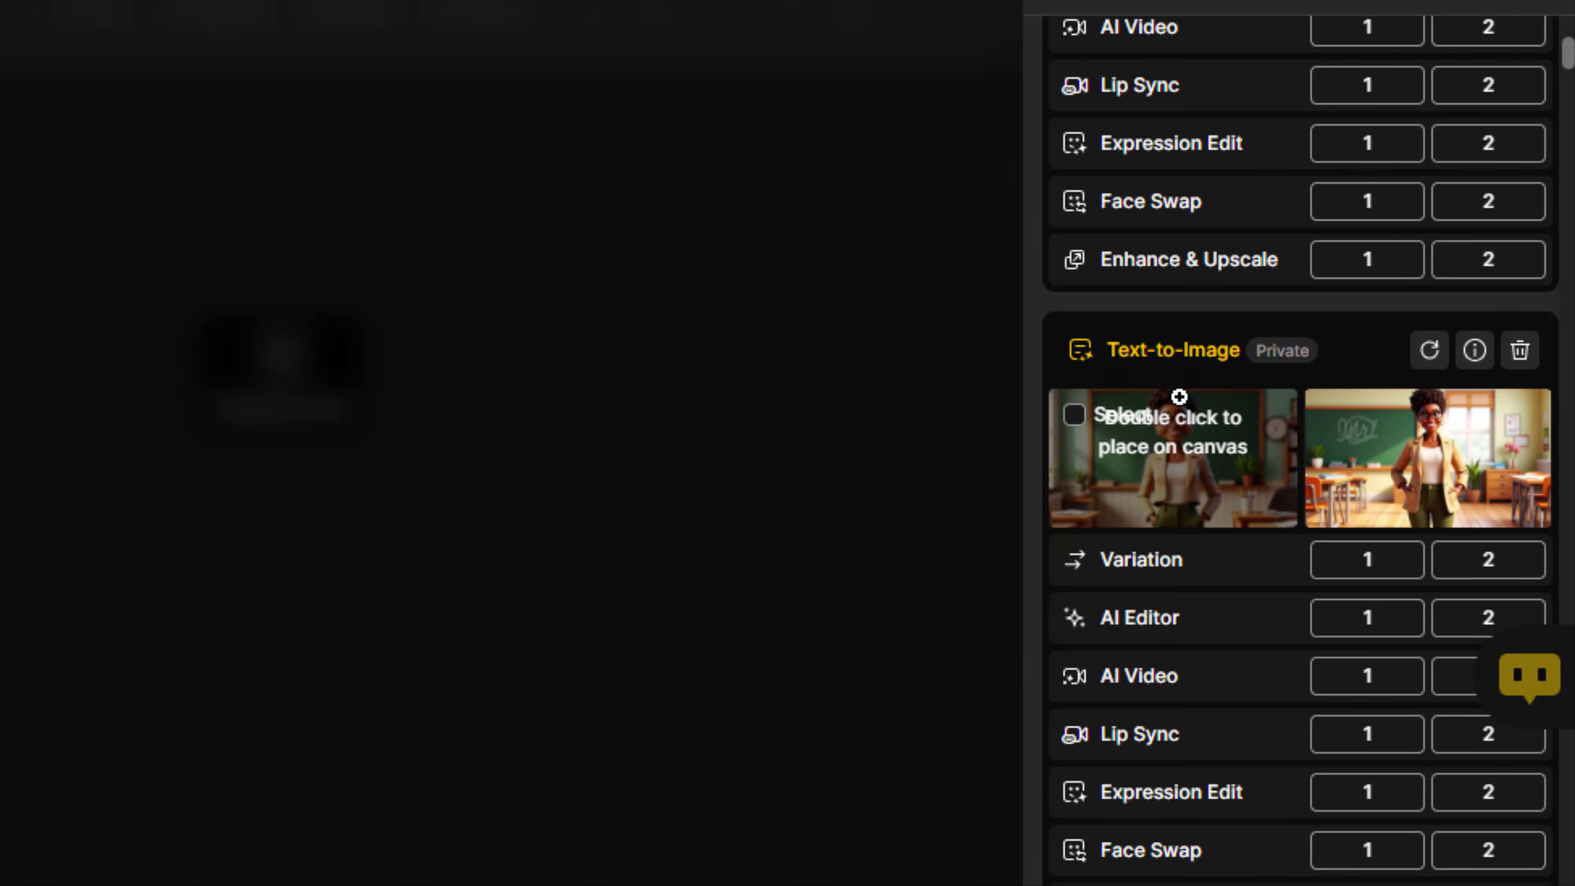
pyautogui.moveTo(1472, 471)
pyautogui.scroll(-10, 1294, 546)
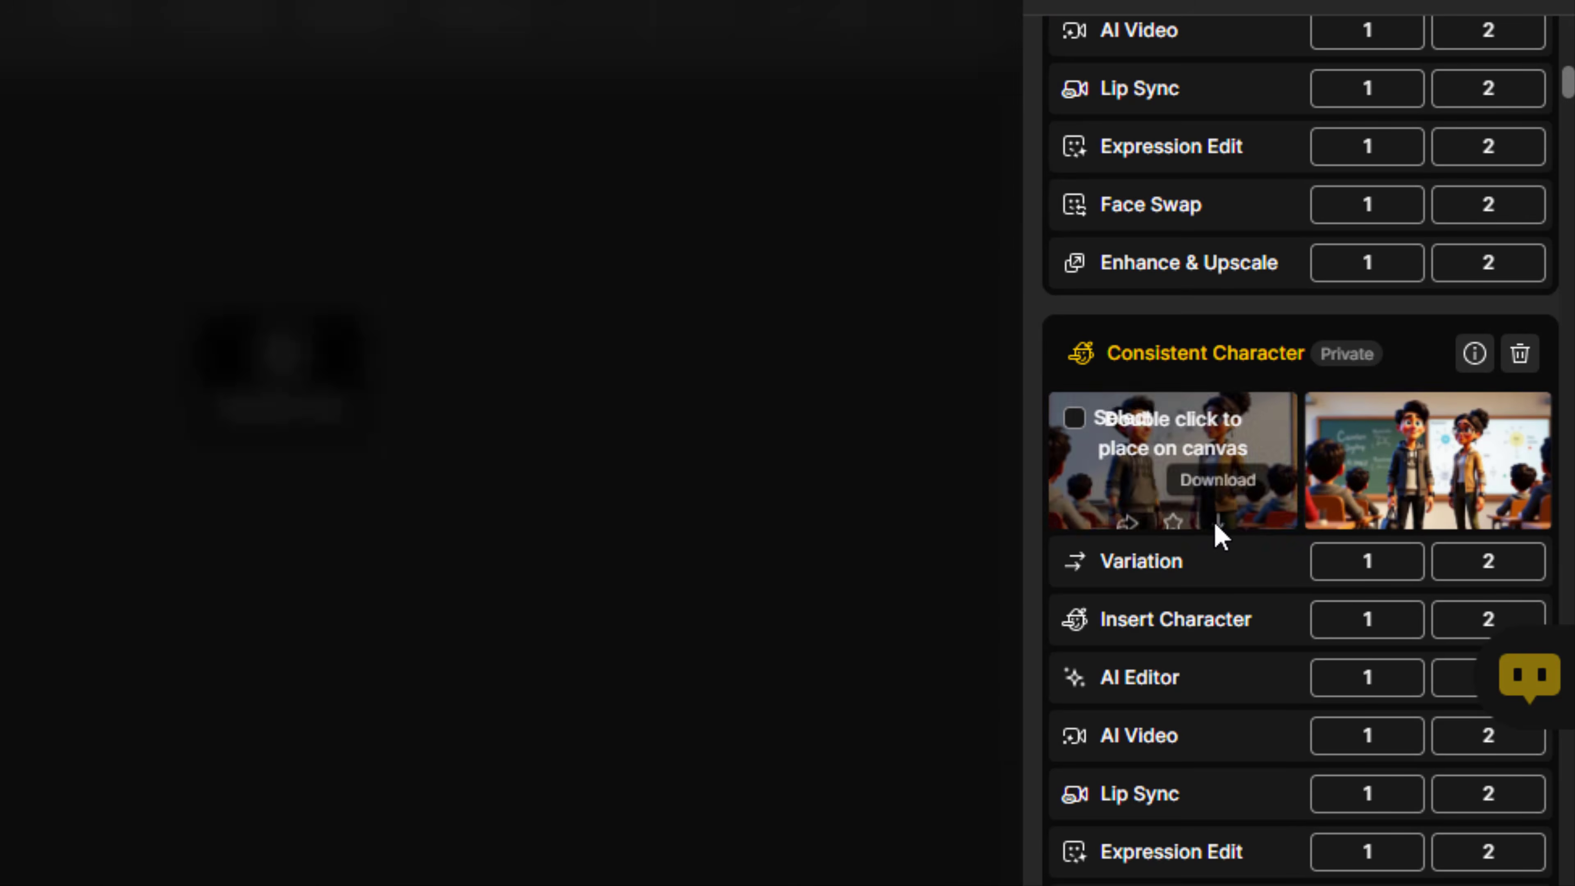
pyautogui.scroll(-9, 1300, 521)
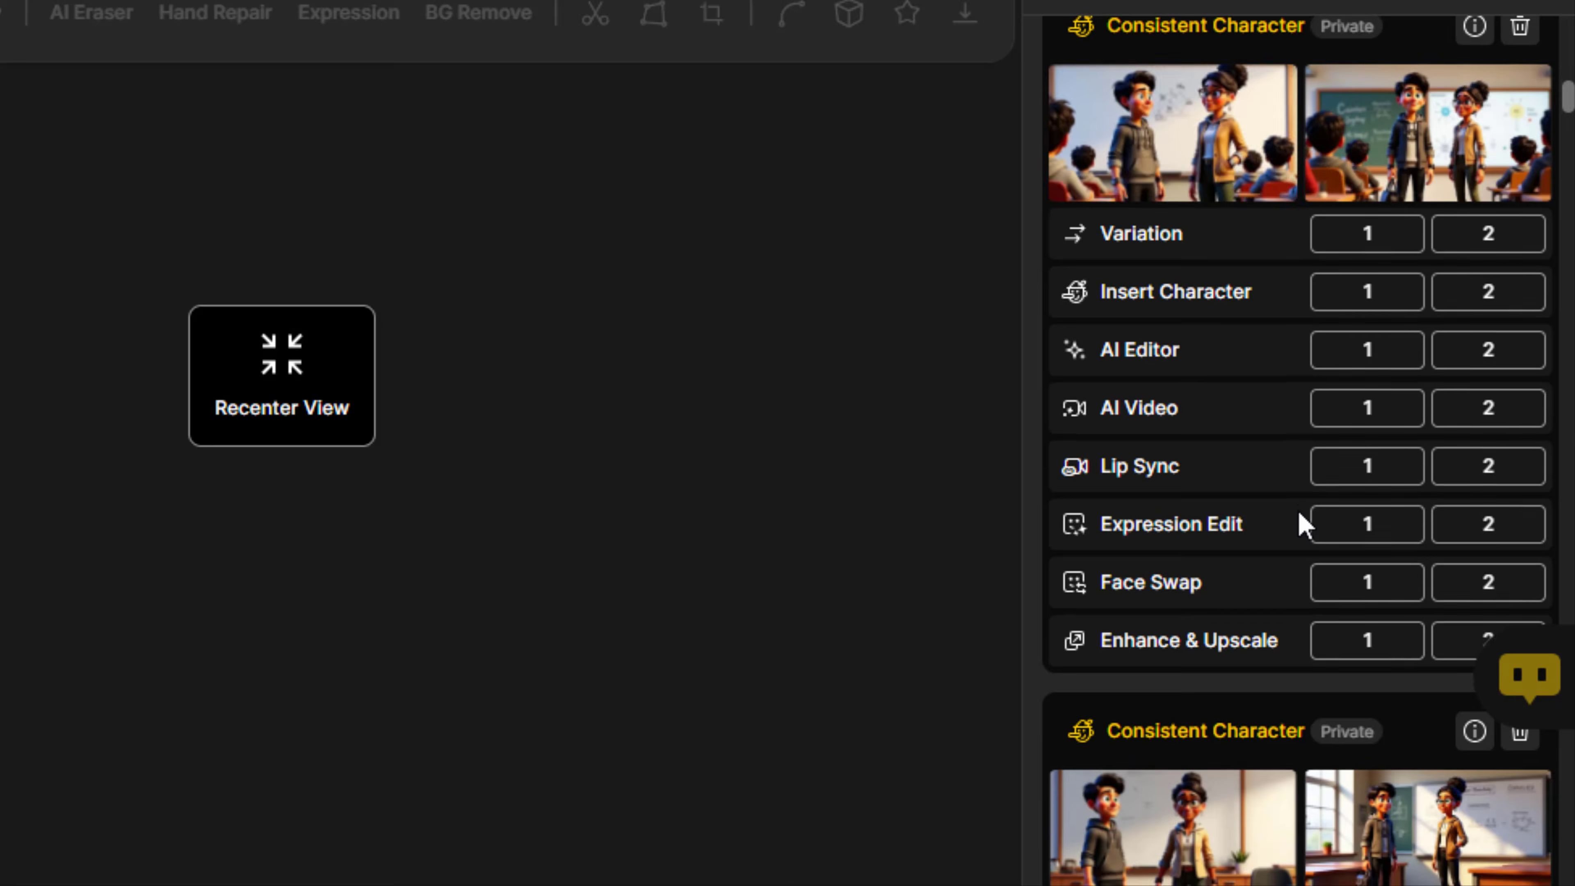
pyautogui.moveTo(1372, 590)
pyautogui.scroll(-12, 1354, 599)
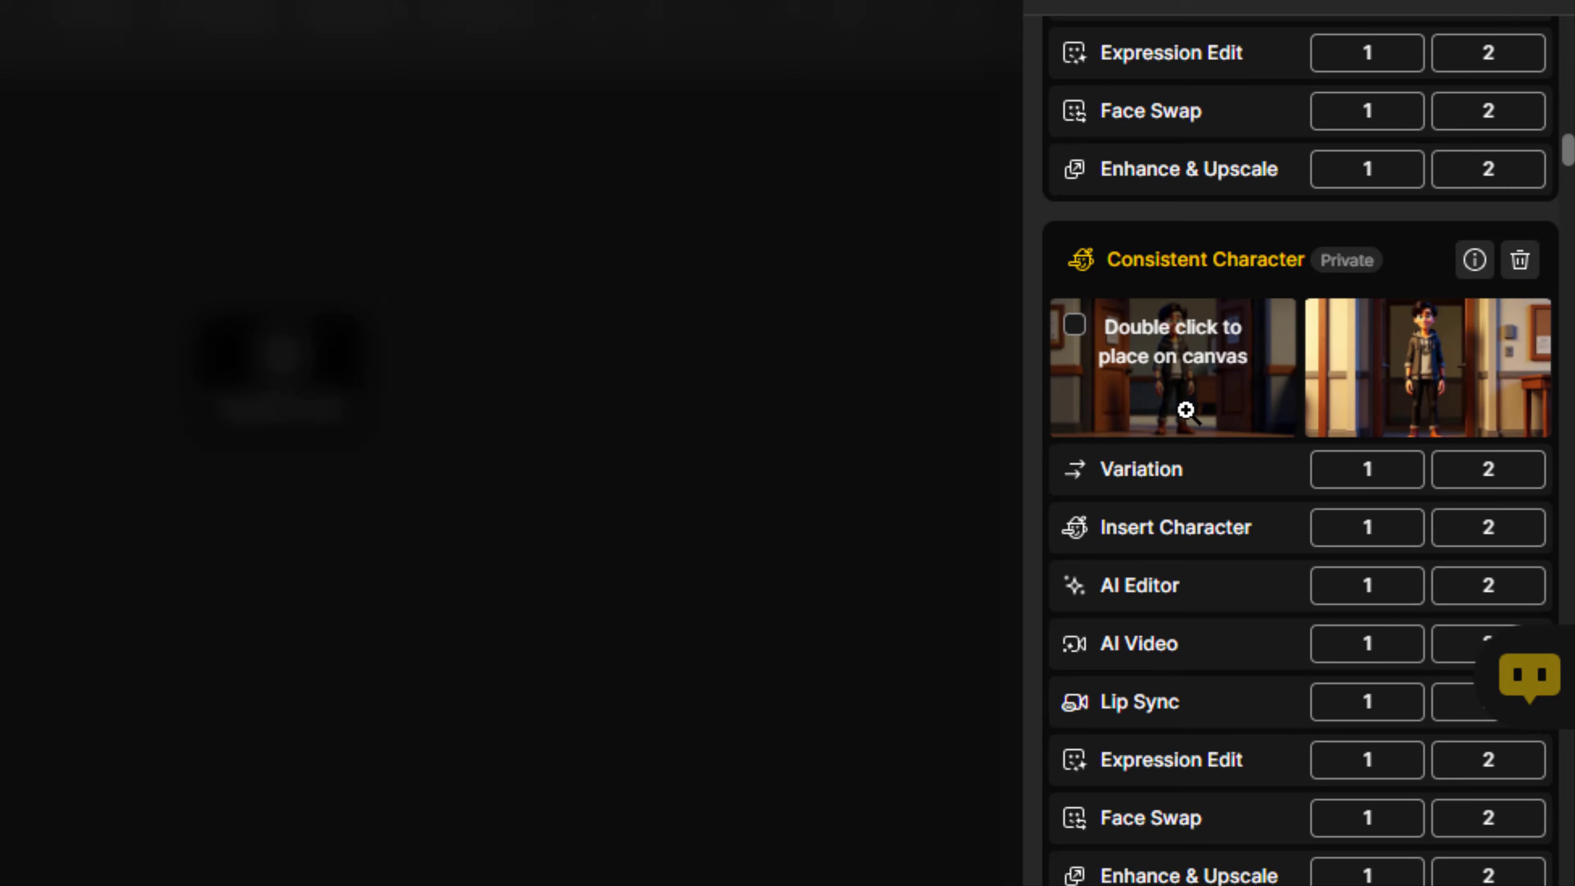
pyautogui.moveTo(1210, 416)
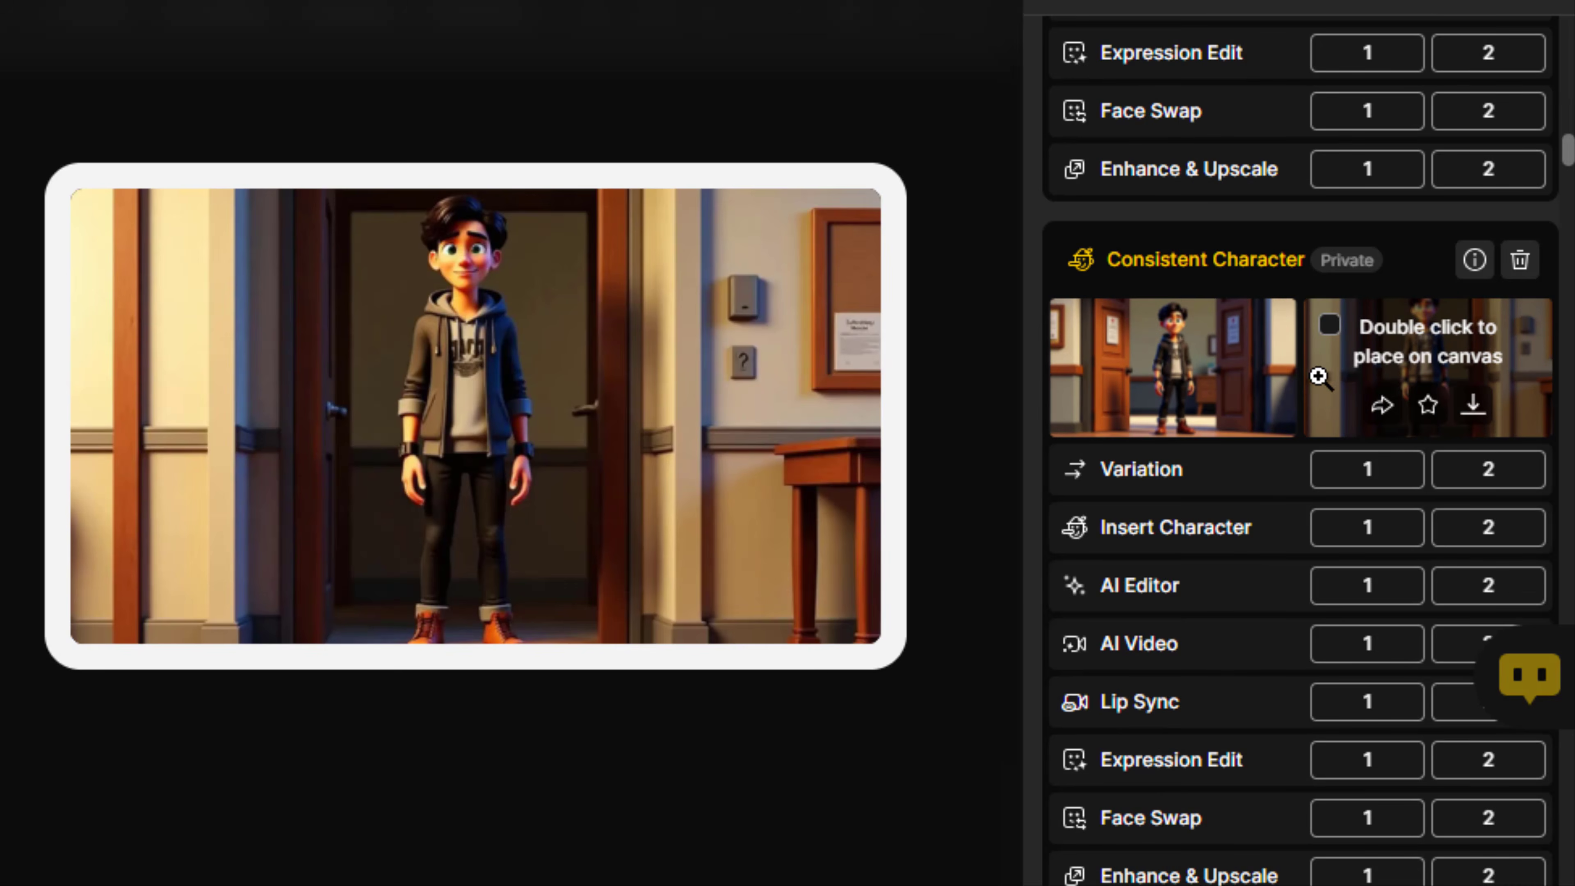
pyautogui.scroll(-12, 1287, 428)
pyautogui.moveTo(1177, 208)
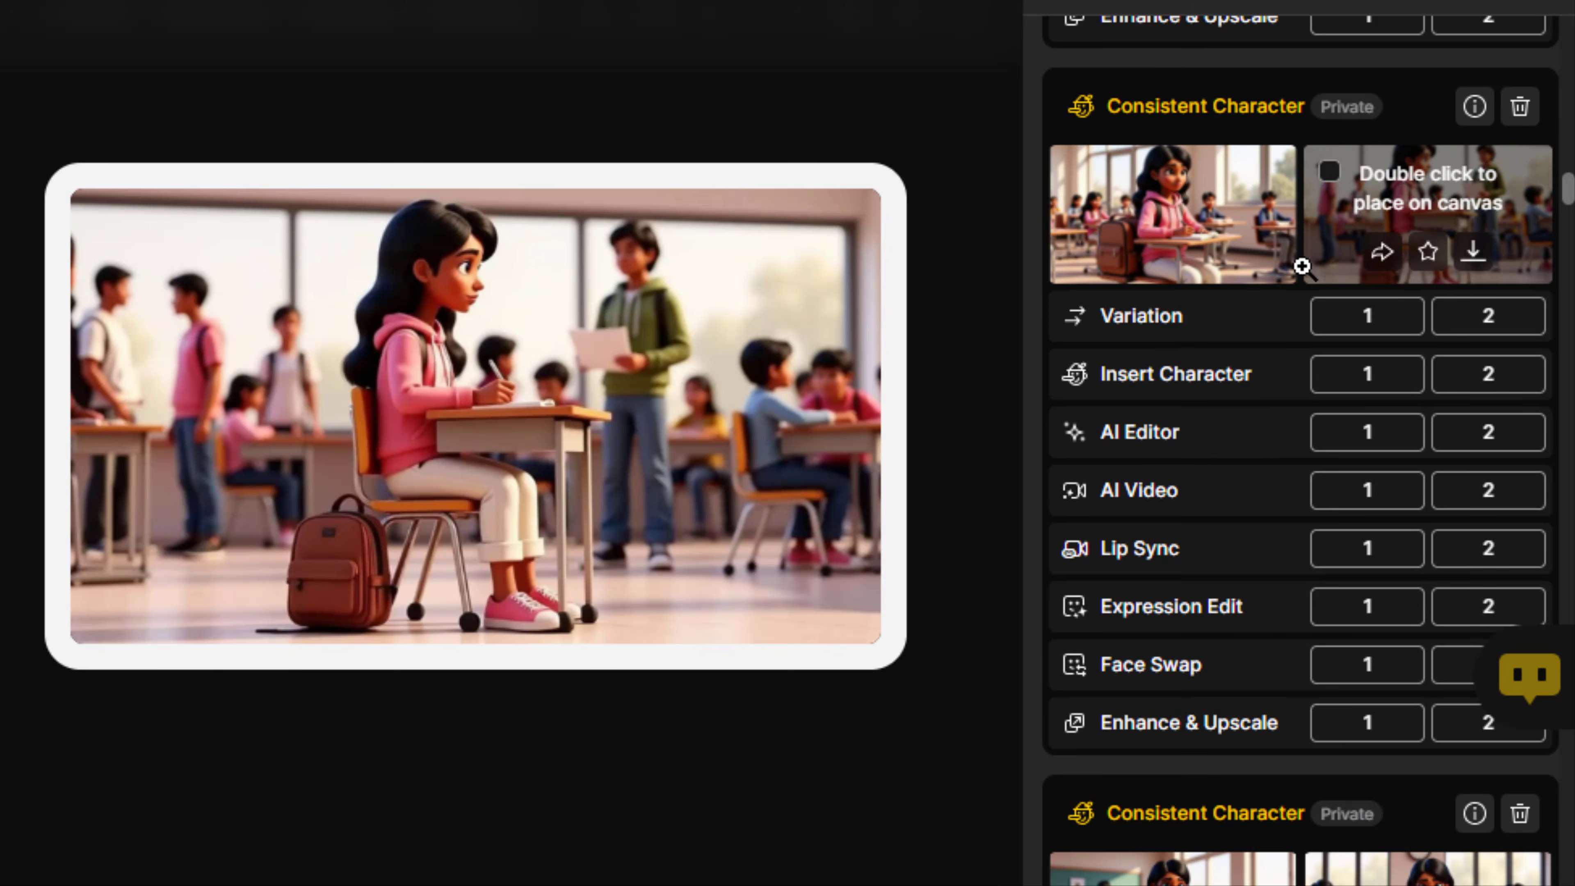
pyautogui.scroll(-12, 1301, 264)
pyautogui.moveTo(1339, 320)
pyautogui.scroll(-12, 1217, 356)
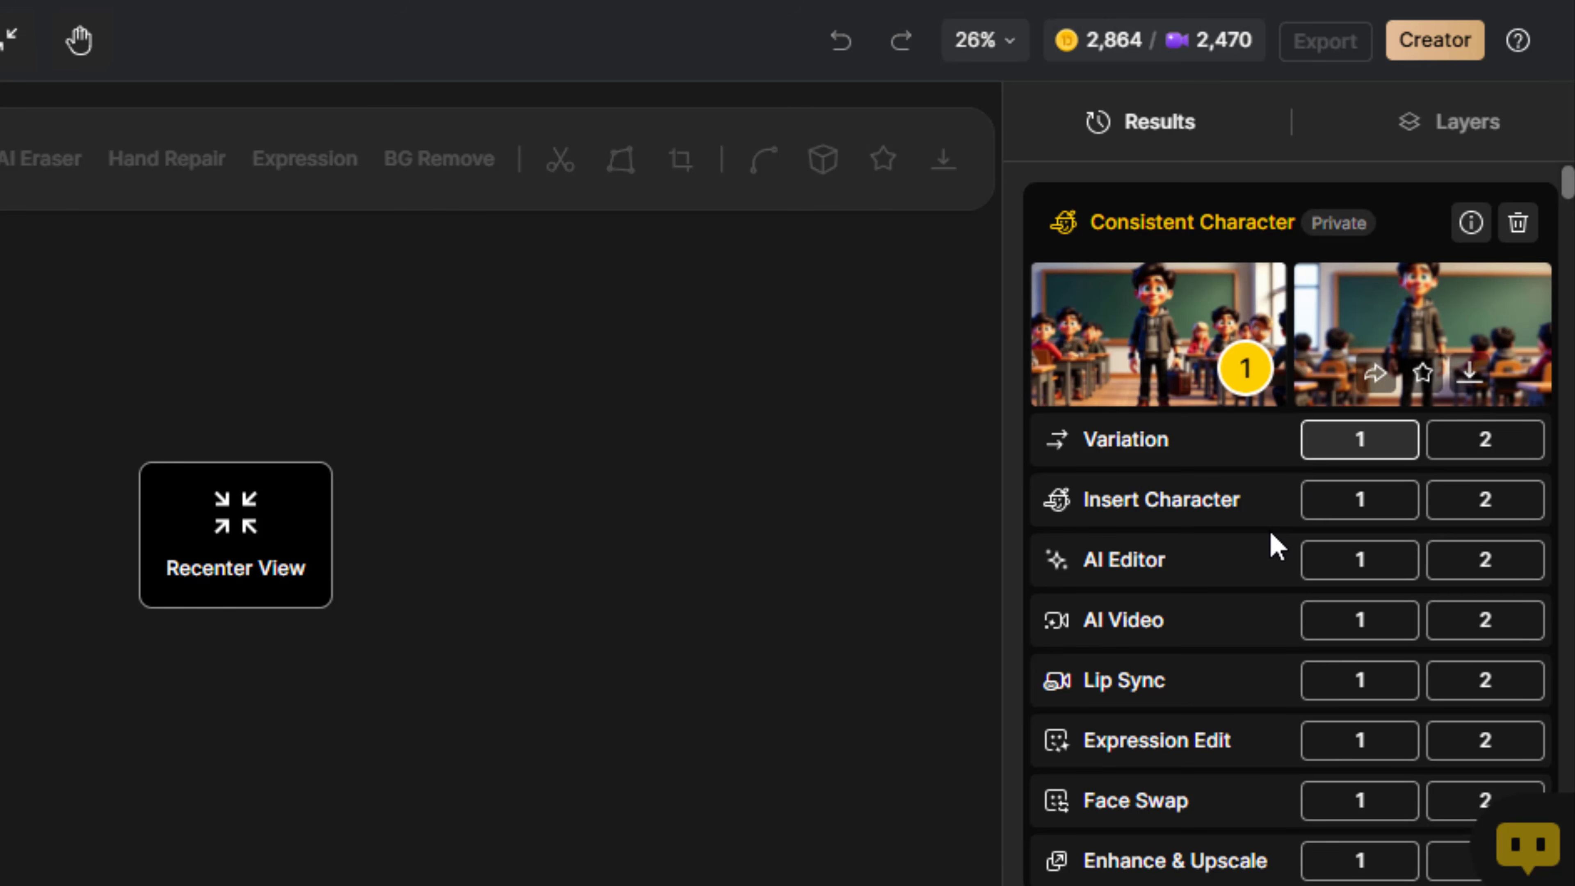
# Start an AI video from the second school gate image of the female character with the Kling 2.0 model and a 10s duration
pyautogui.scroll(-1, 1241, 582)
pyautogui.scroll(-4, 1240, 590)
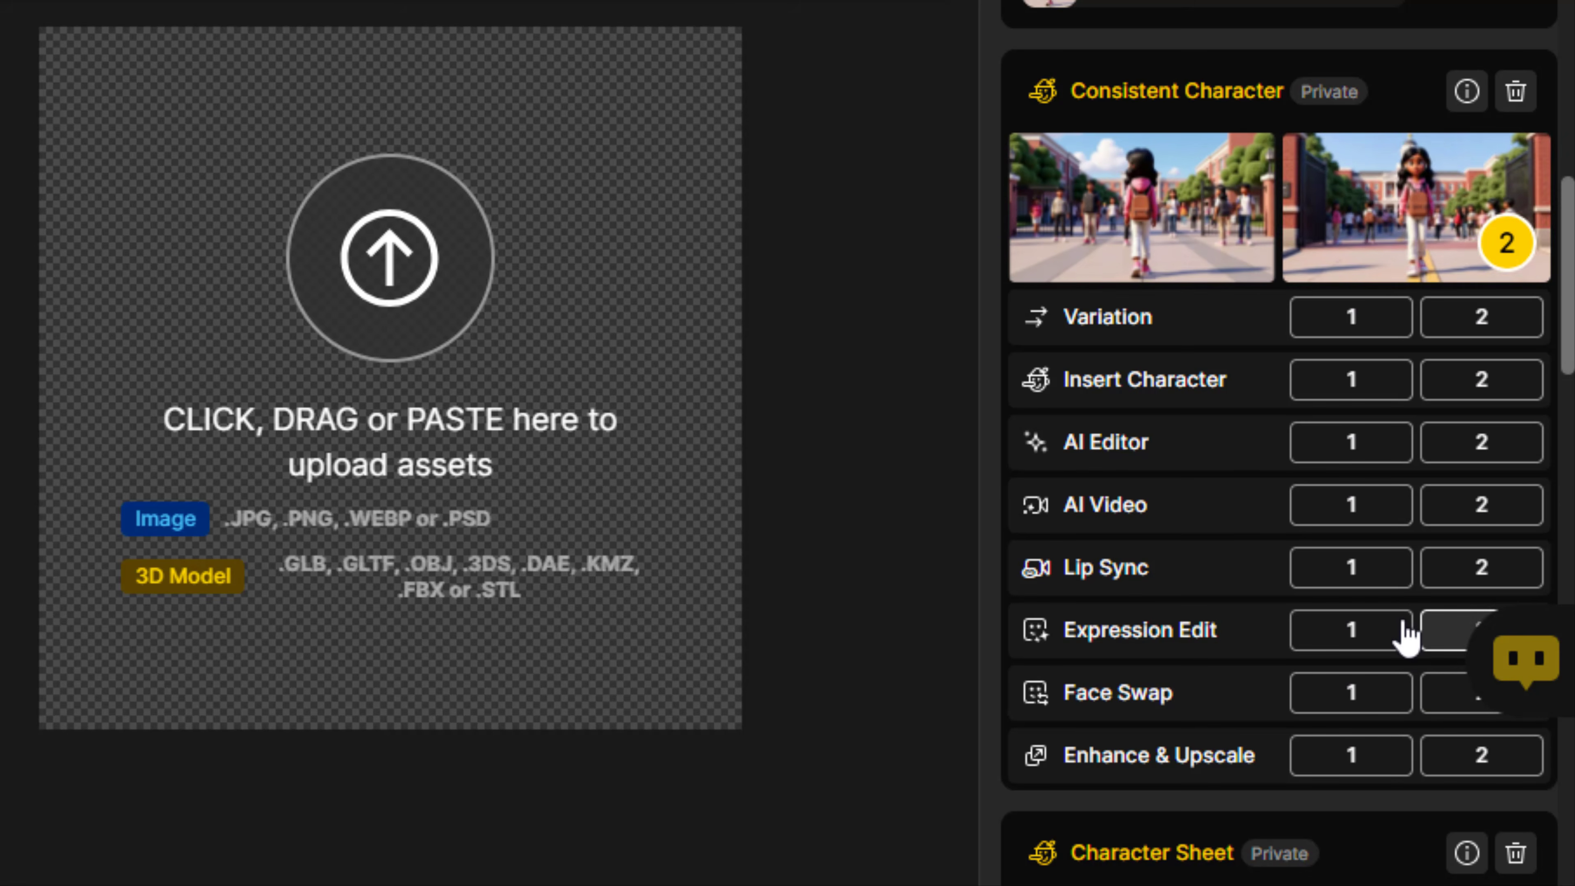
pyautogui.click(1475, 509)
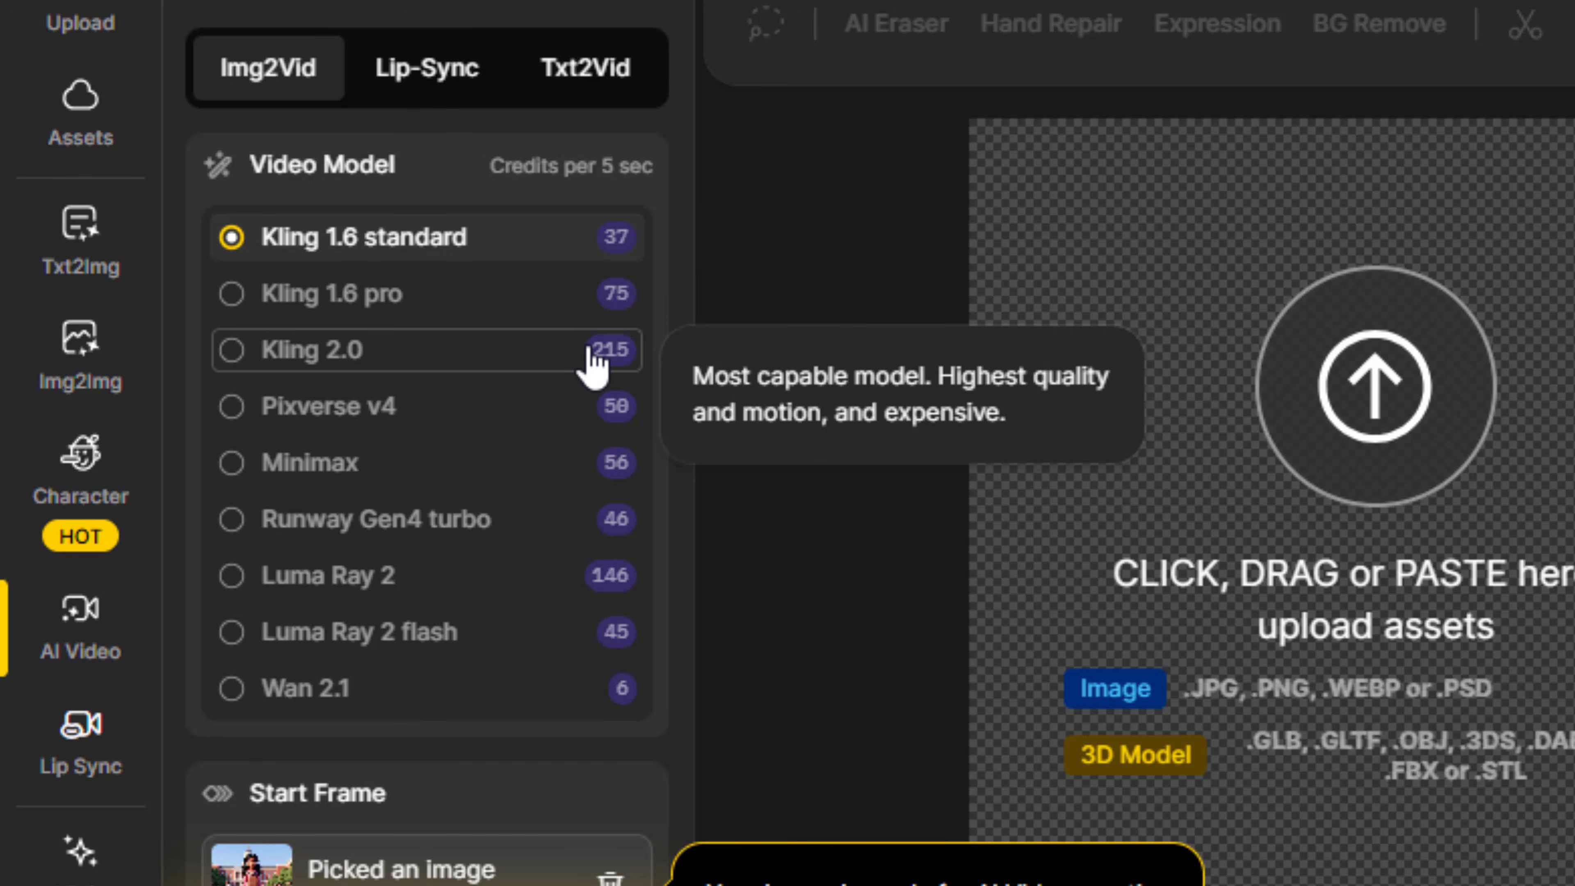
pyautogui.click(592, 366)
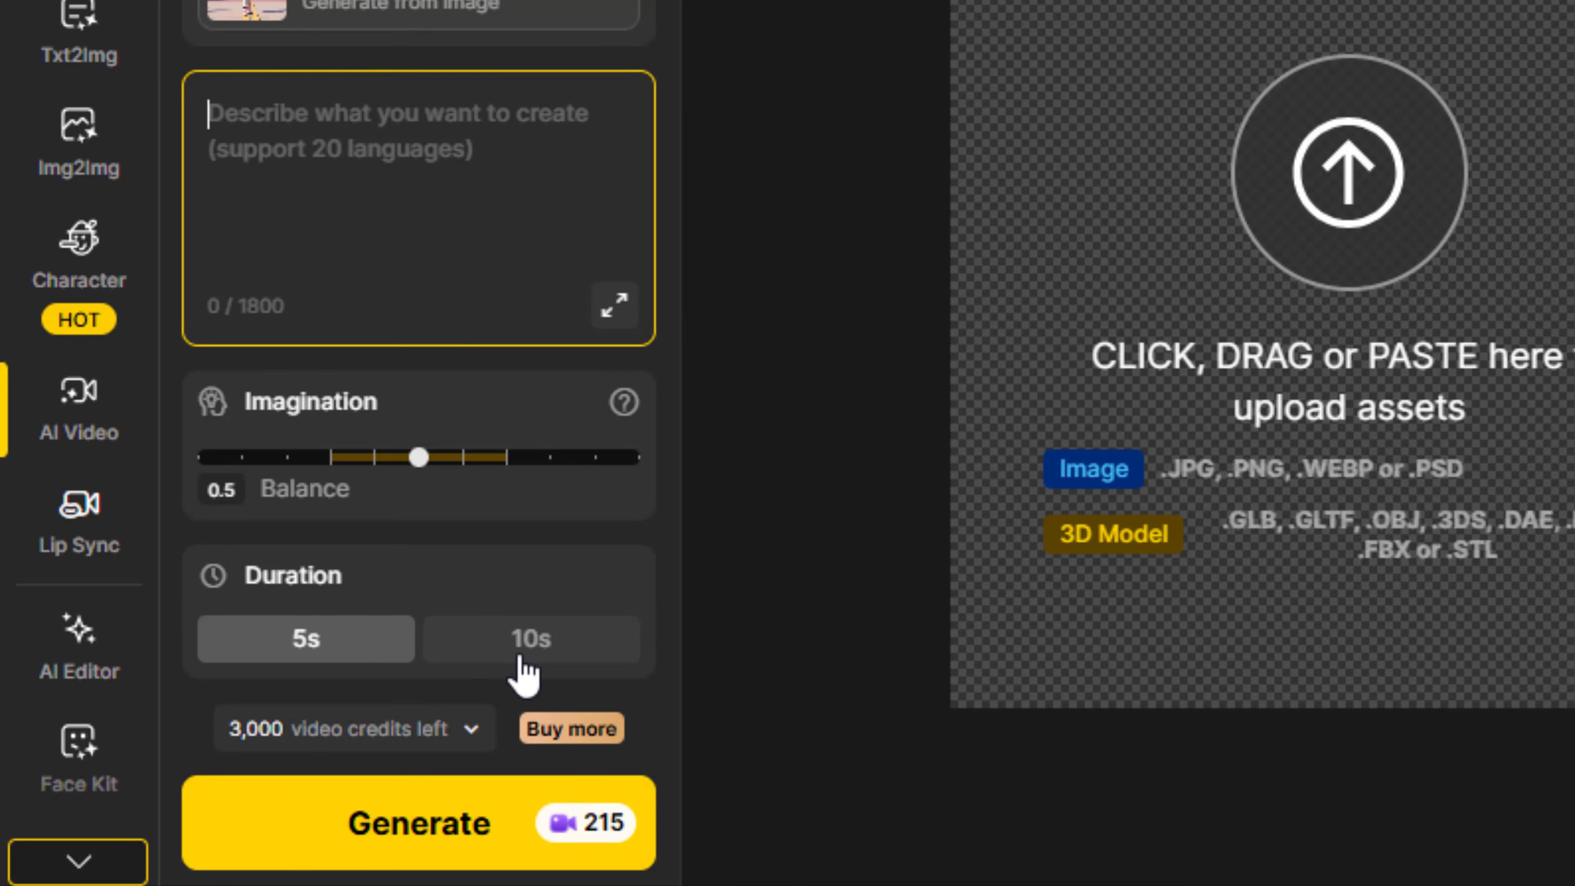
pyautogui.click(521, 673)
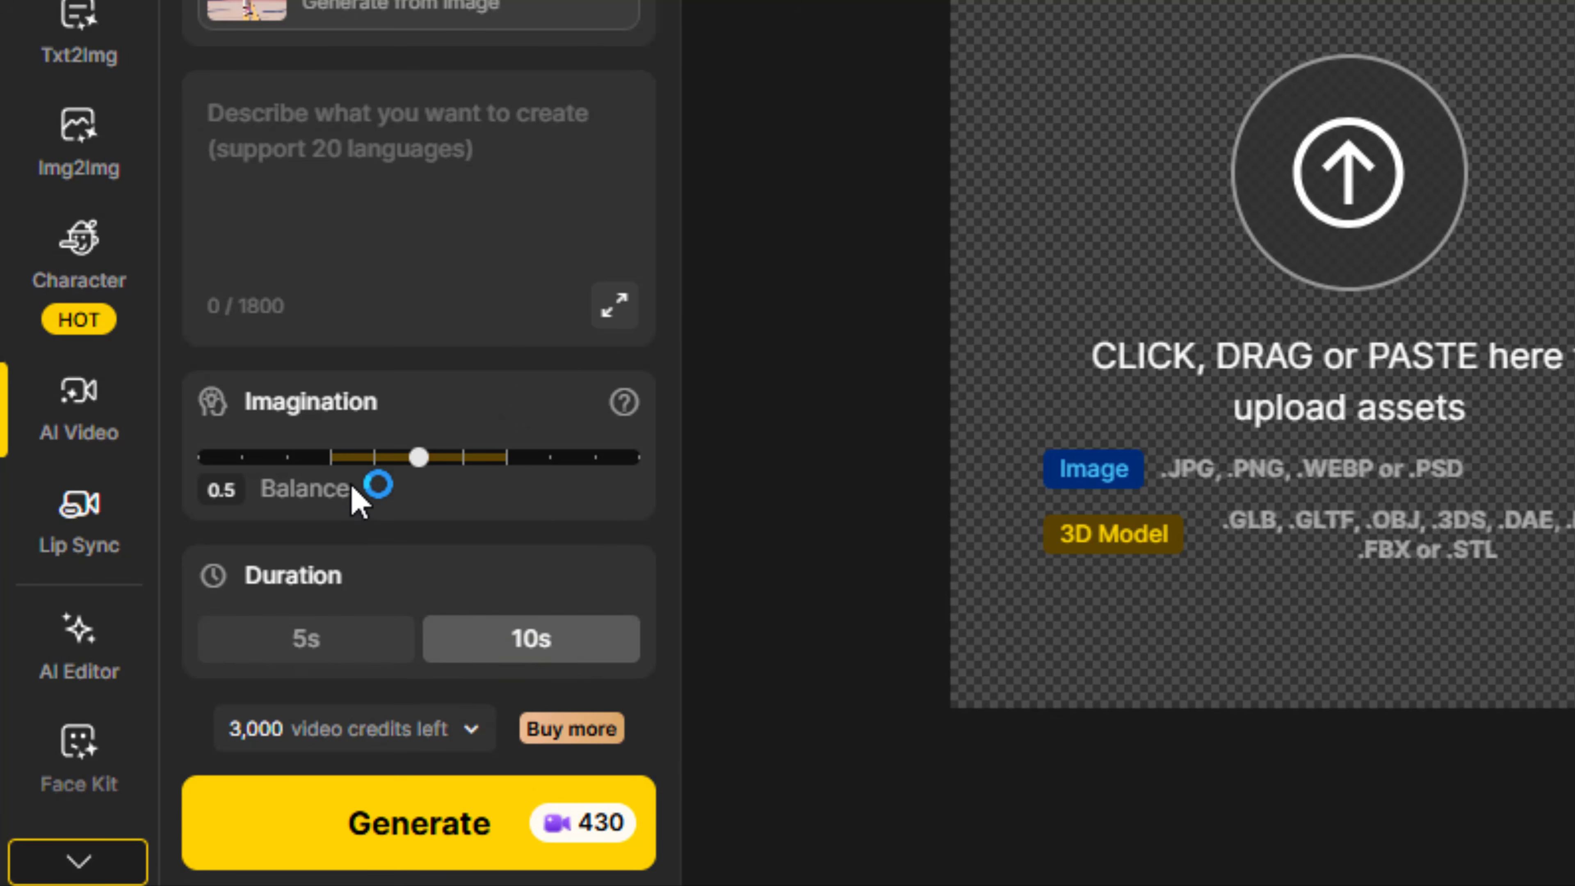
# Try the Kling 1.6 pro model for the school gate video and return to Kling 2.0
pyautogui.scroll(10, 358, 500)
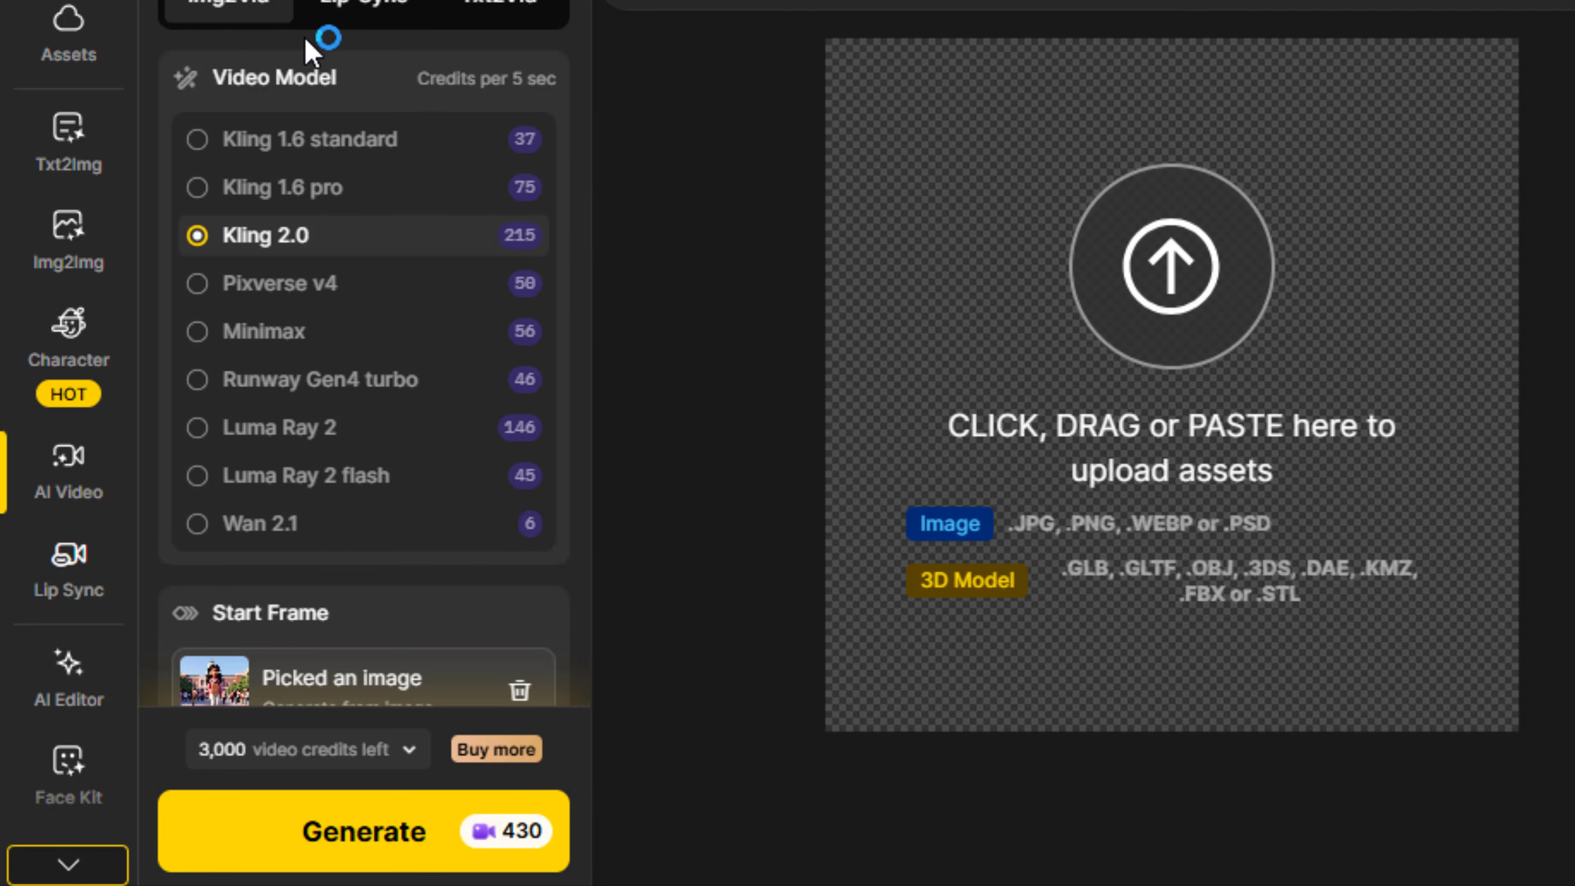
pyautogui.scroll(-2, 309, 256)
pyautogui.scroll(2, 295, 282)
pyautogui.click(348, 205)
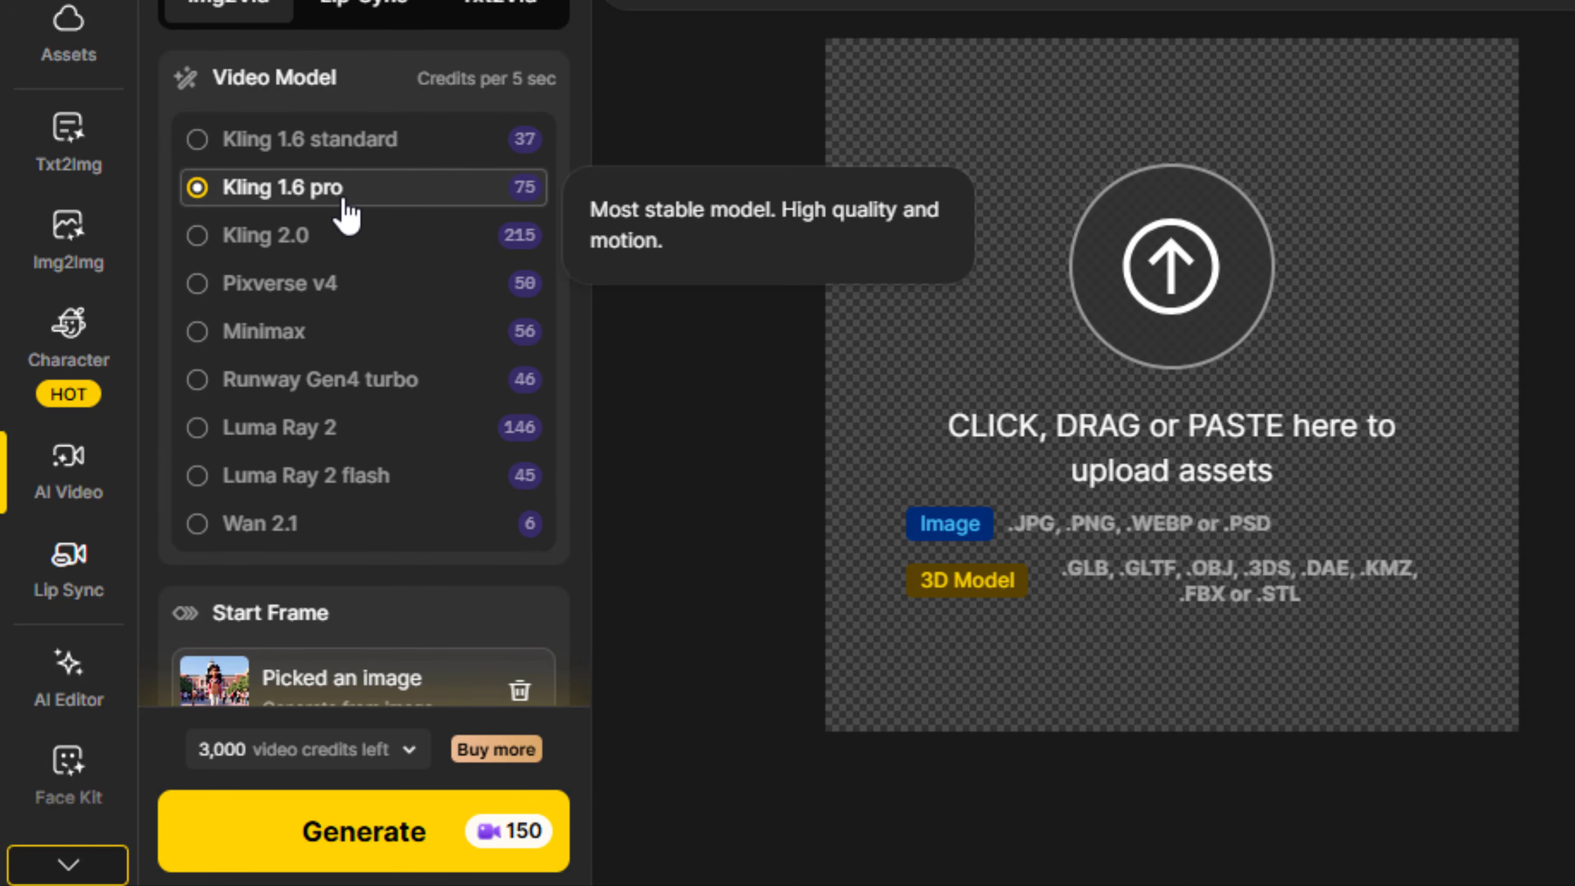
pyautogui.click(354, 232)
# Drop the hoodie sleeves from the prompt, have her "walking forward", add "Other students in the background also walking." and generate the school gate video
pyautogui.scroll(-4, 338, 423)
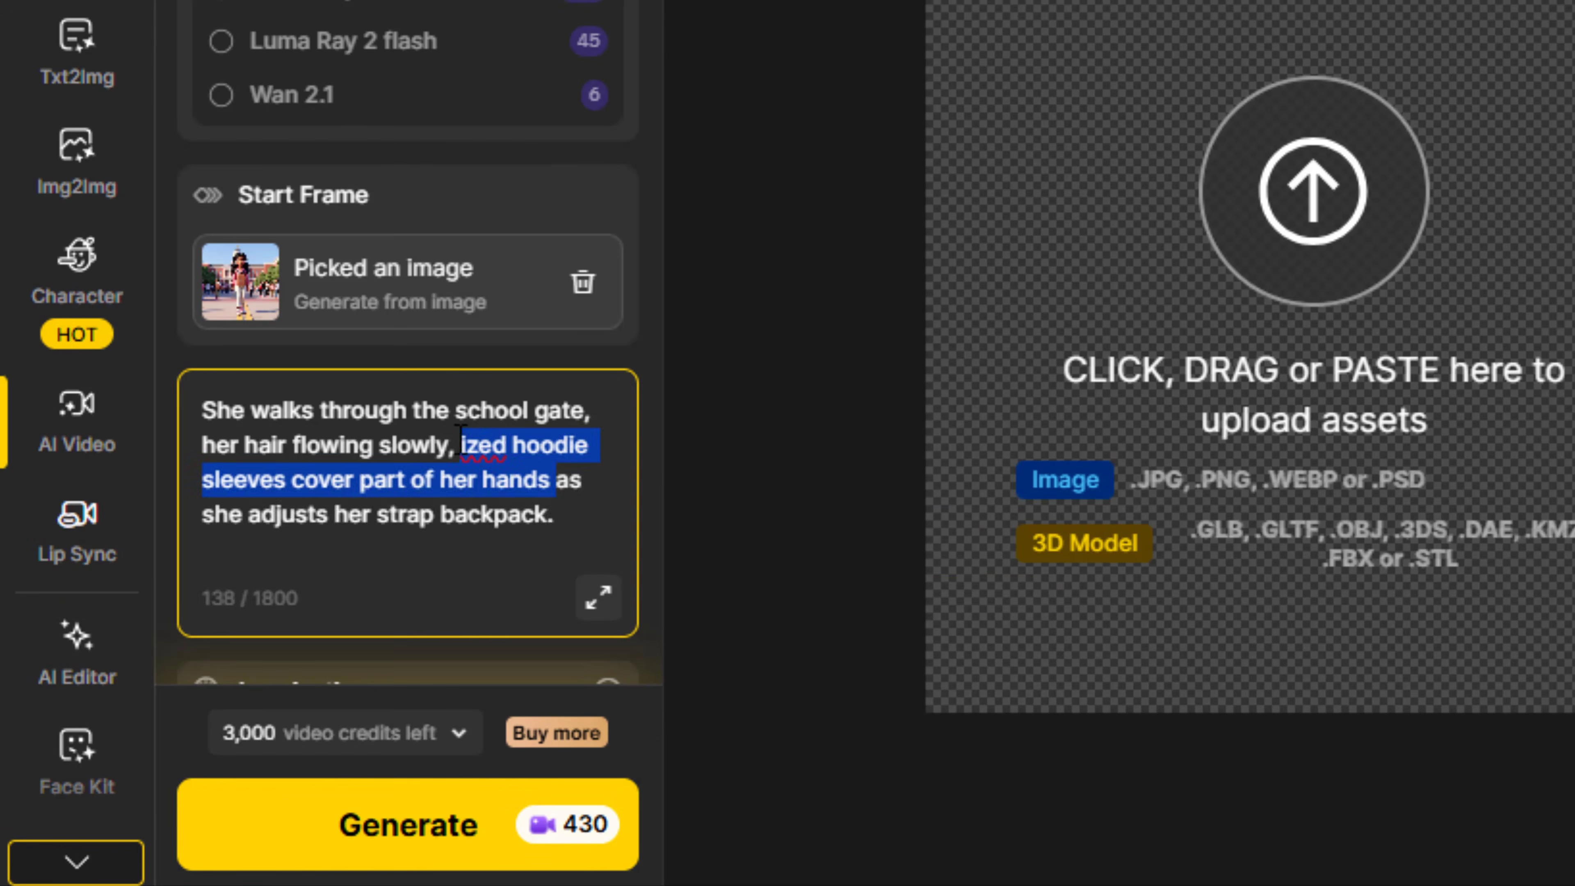
pyautogui.press('BackSpace')
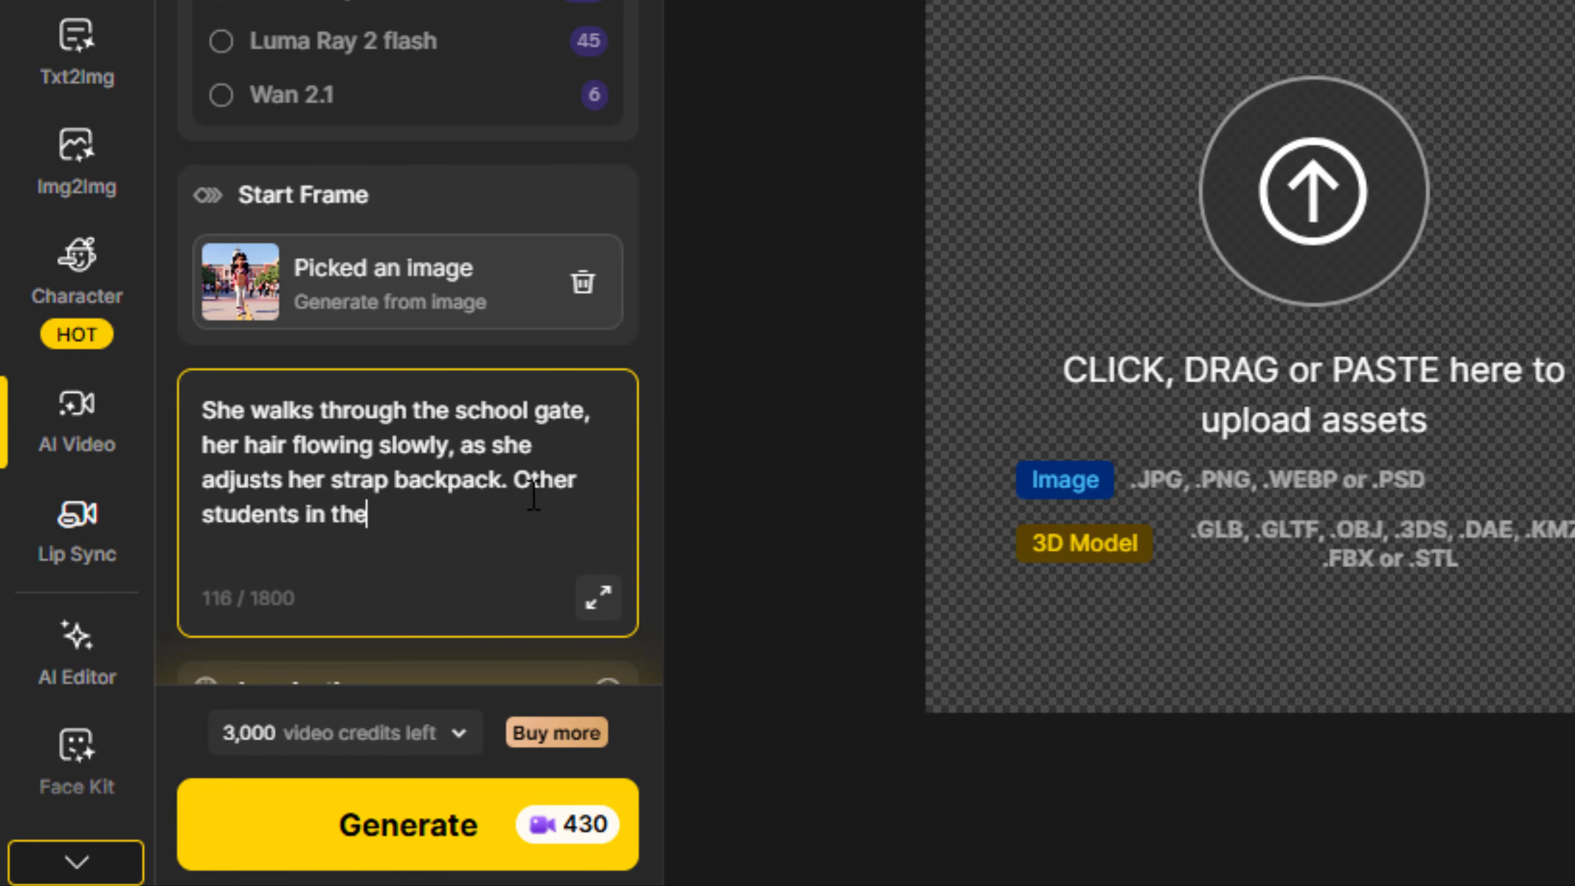
pyautogui.write('also walking.')
pyautogui.scroll(-4, 450, 591)
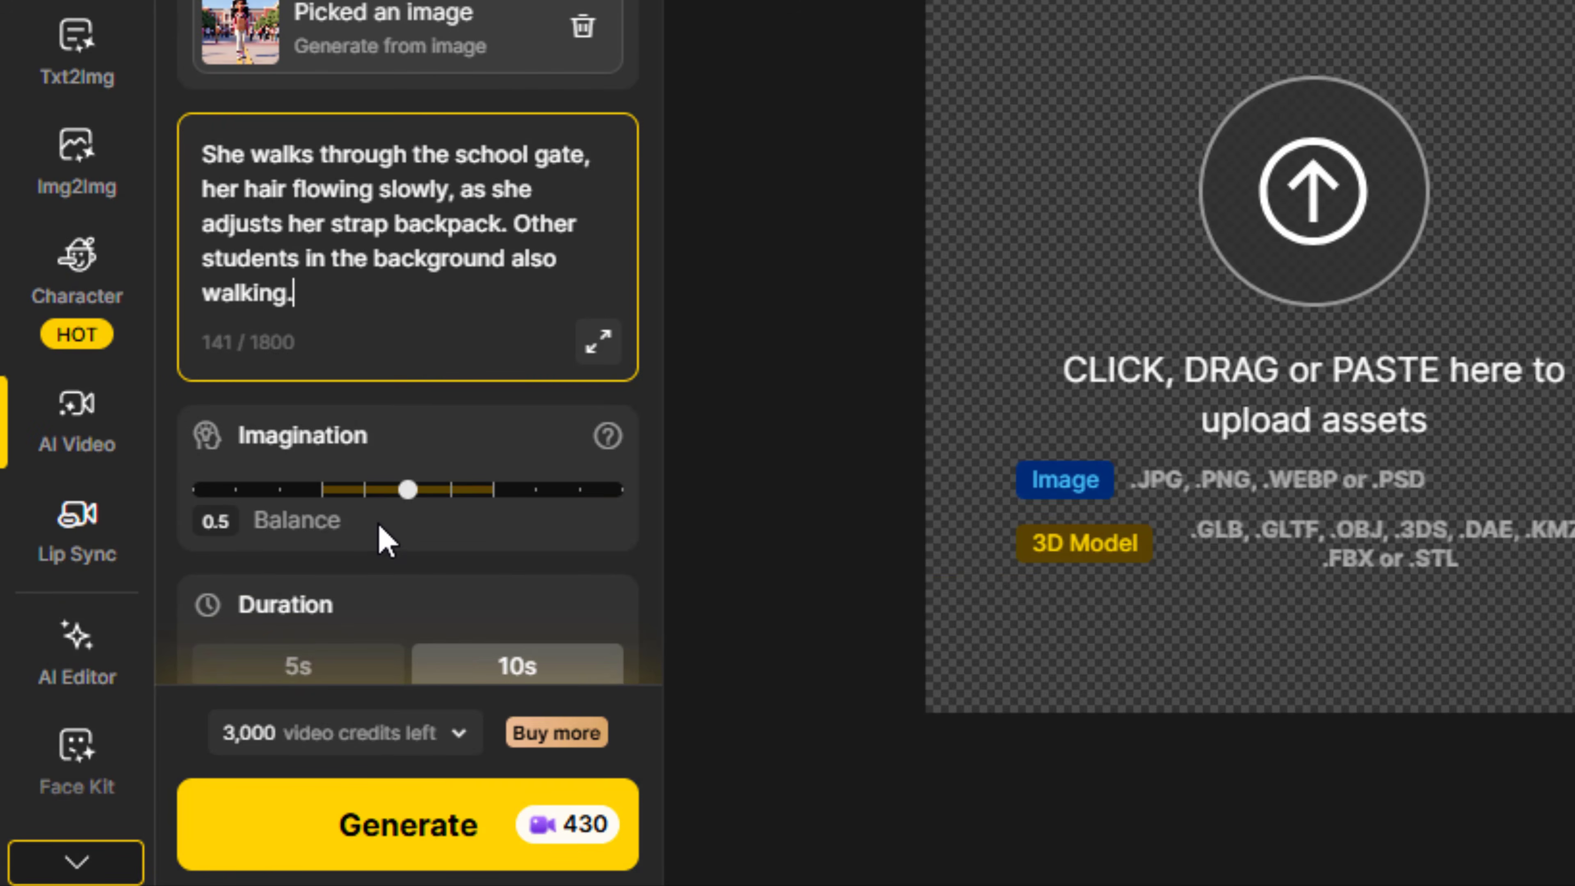
pyautogui.scroll(2, 390, 301)
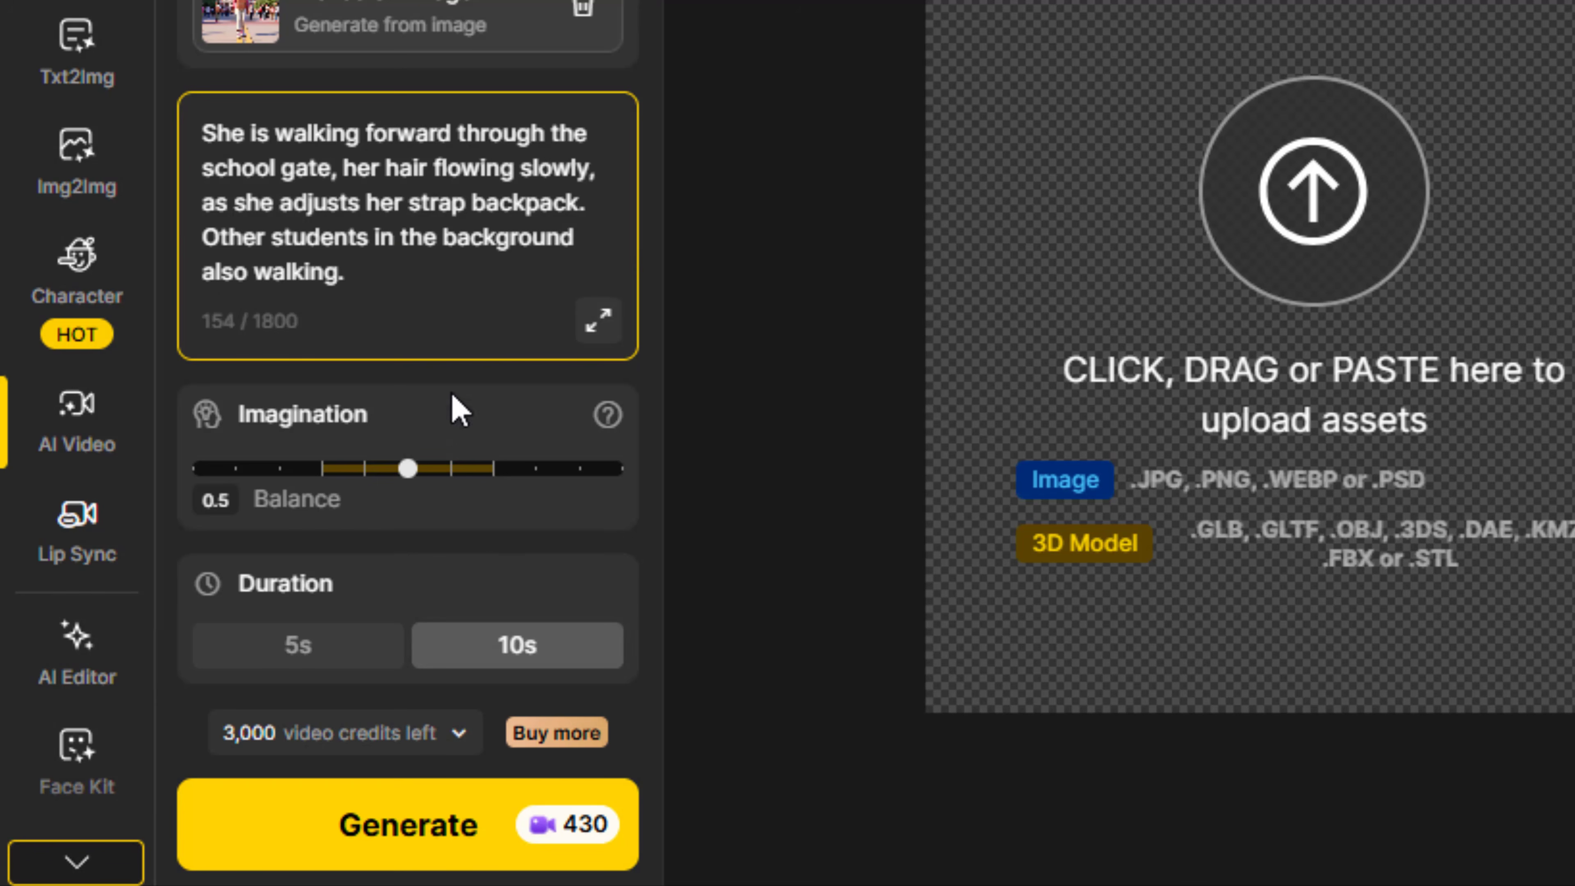
pyautogui.click(453, 844)
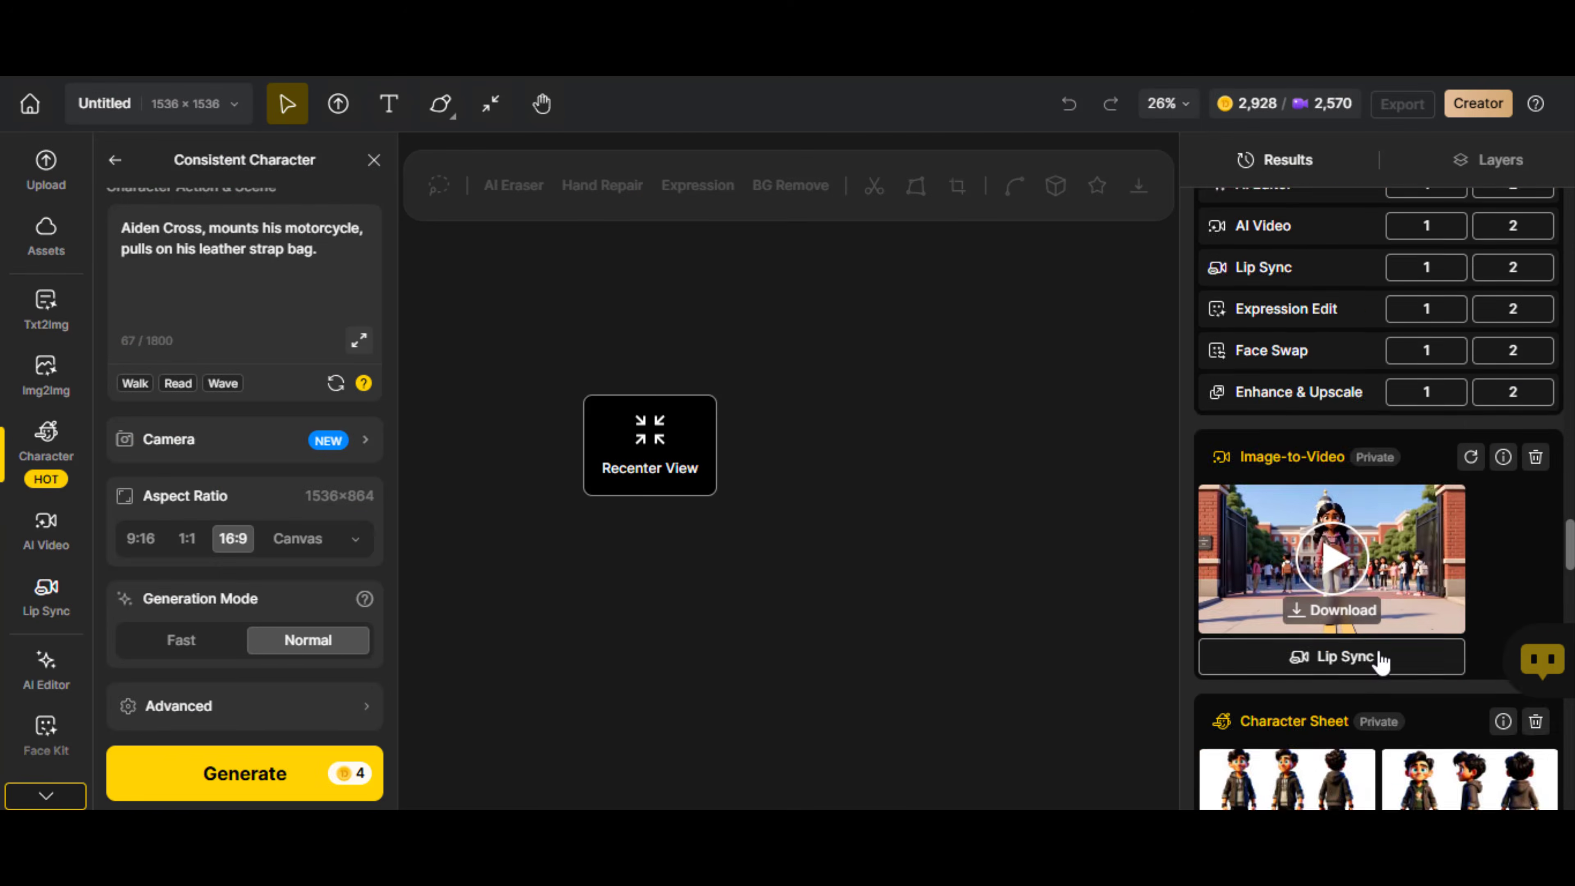
# Choose the Pixverse v4 model for a video of the two girls laughing over a tablet at the school gate
pyautogui.scroll(3, 1378, 365)
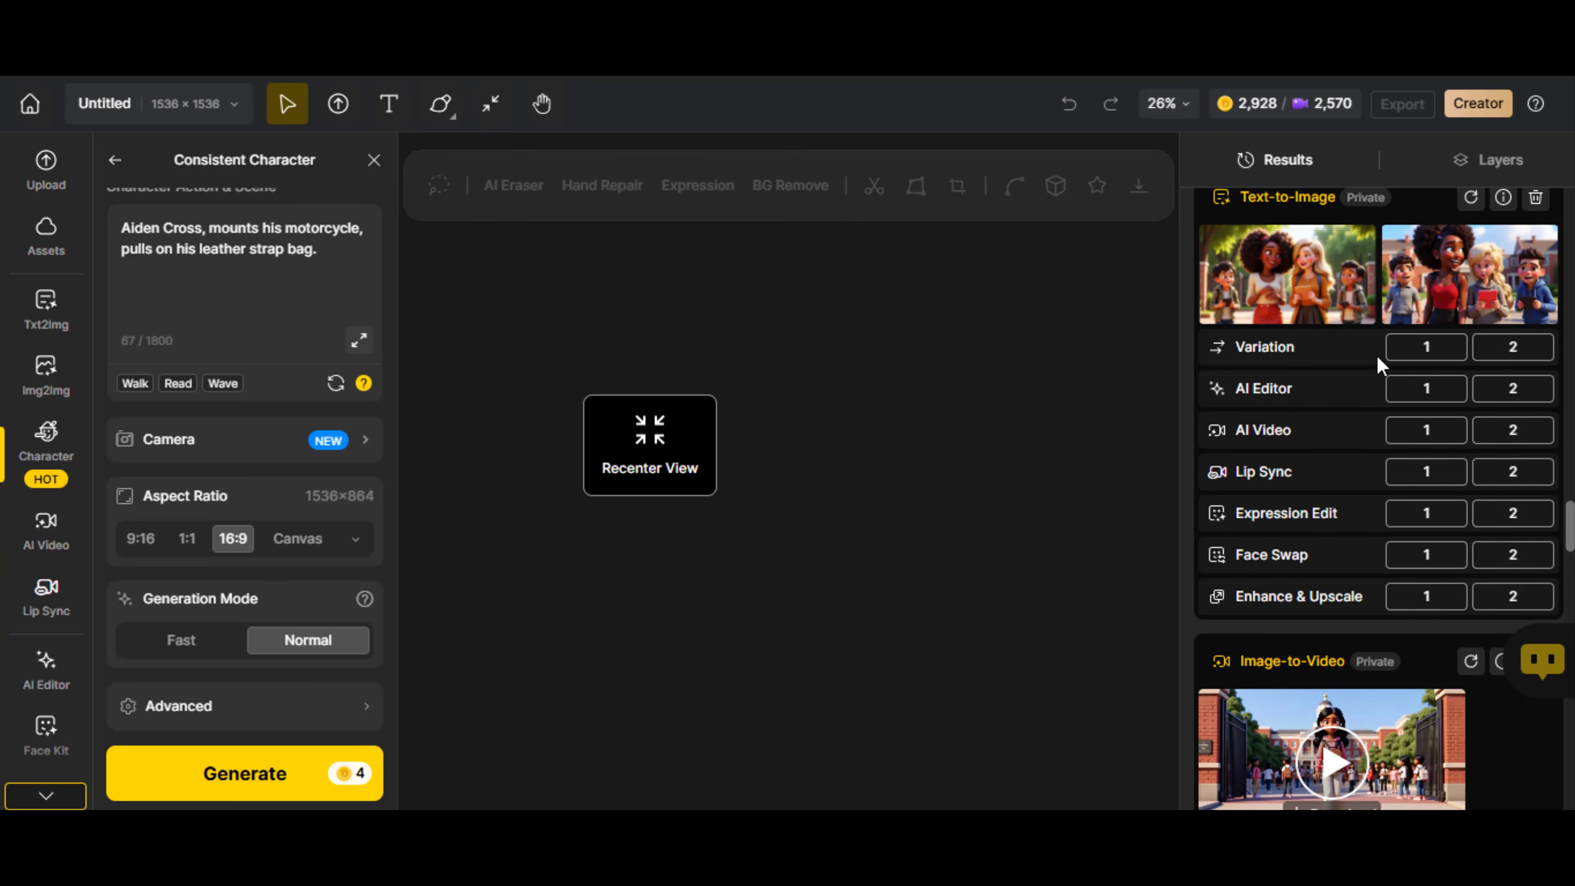
pyautogui.click(186, 392)
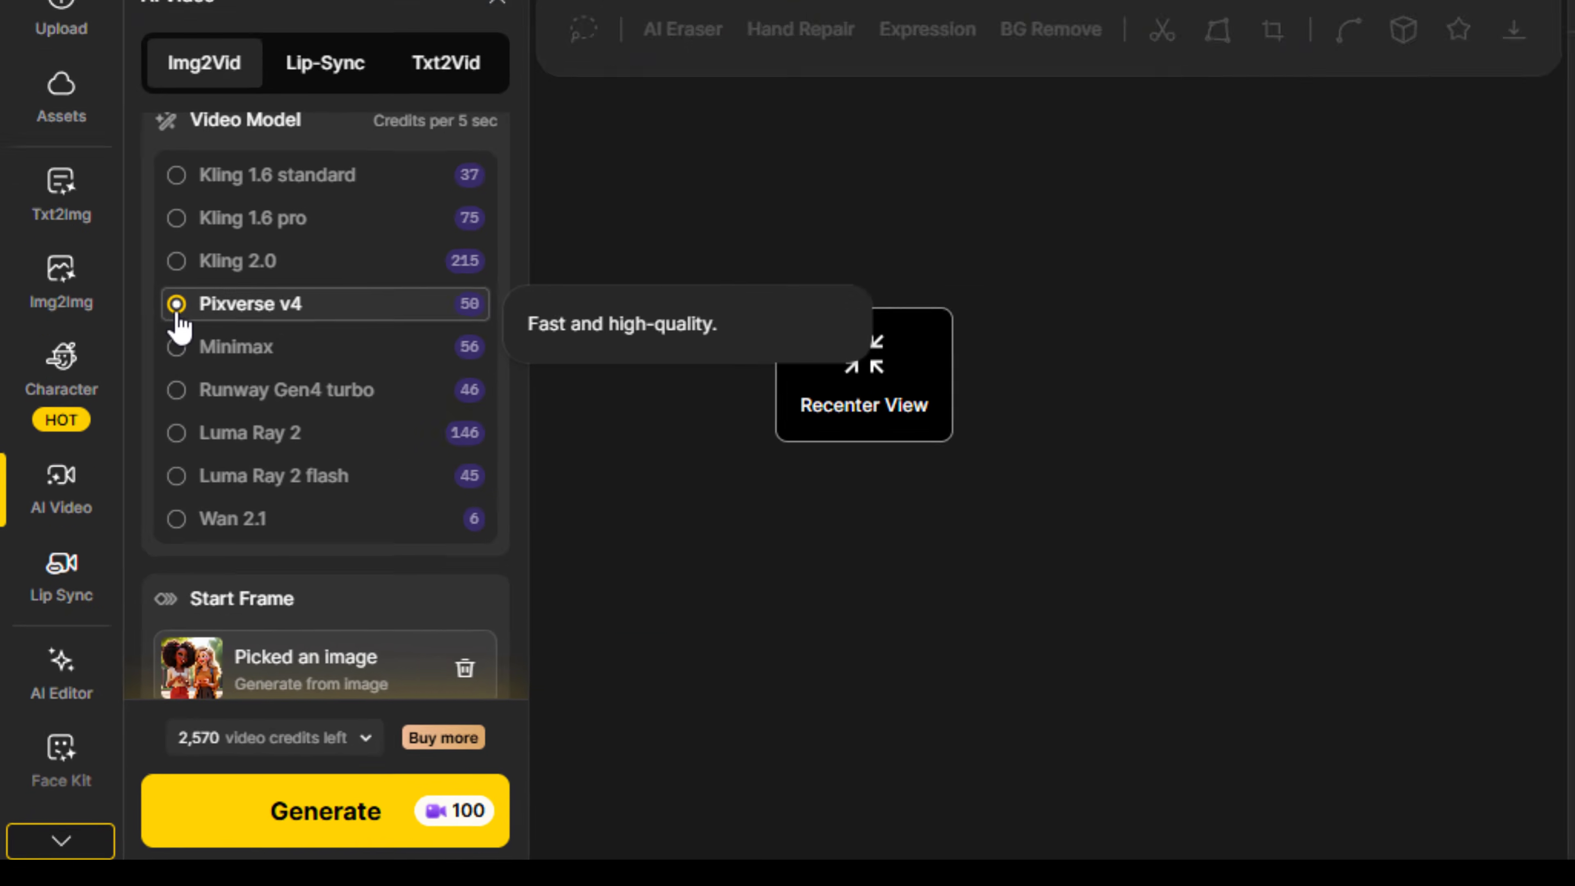
pyautogui.scroll(-5, 254, 647)
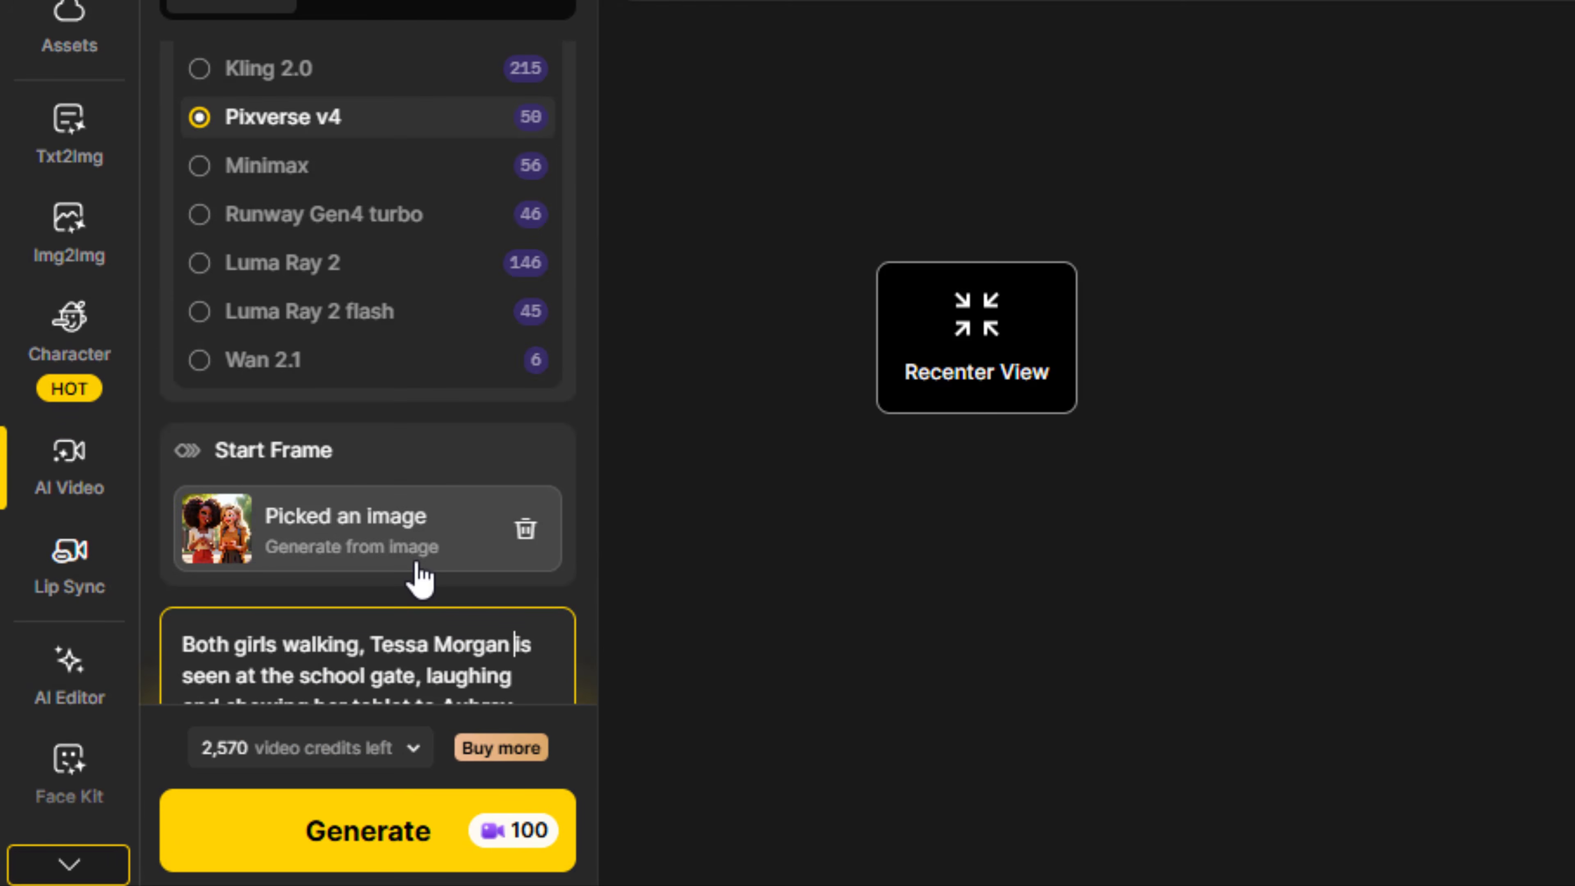
pyautogui.scroll(-2, 415, 576)
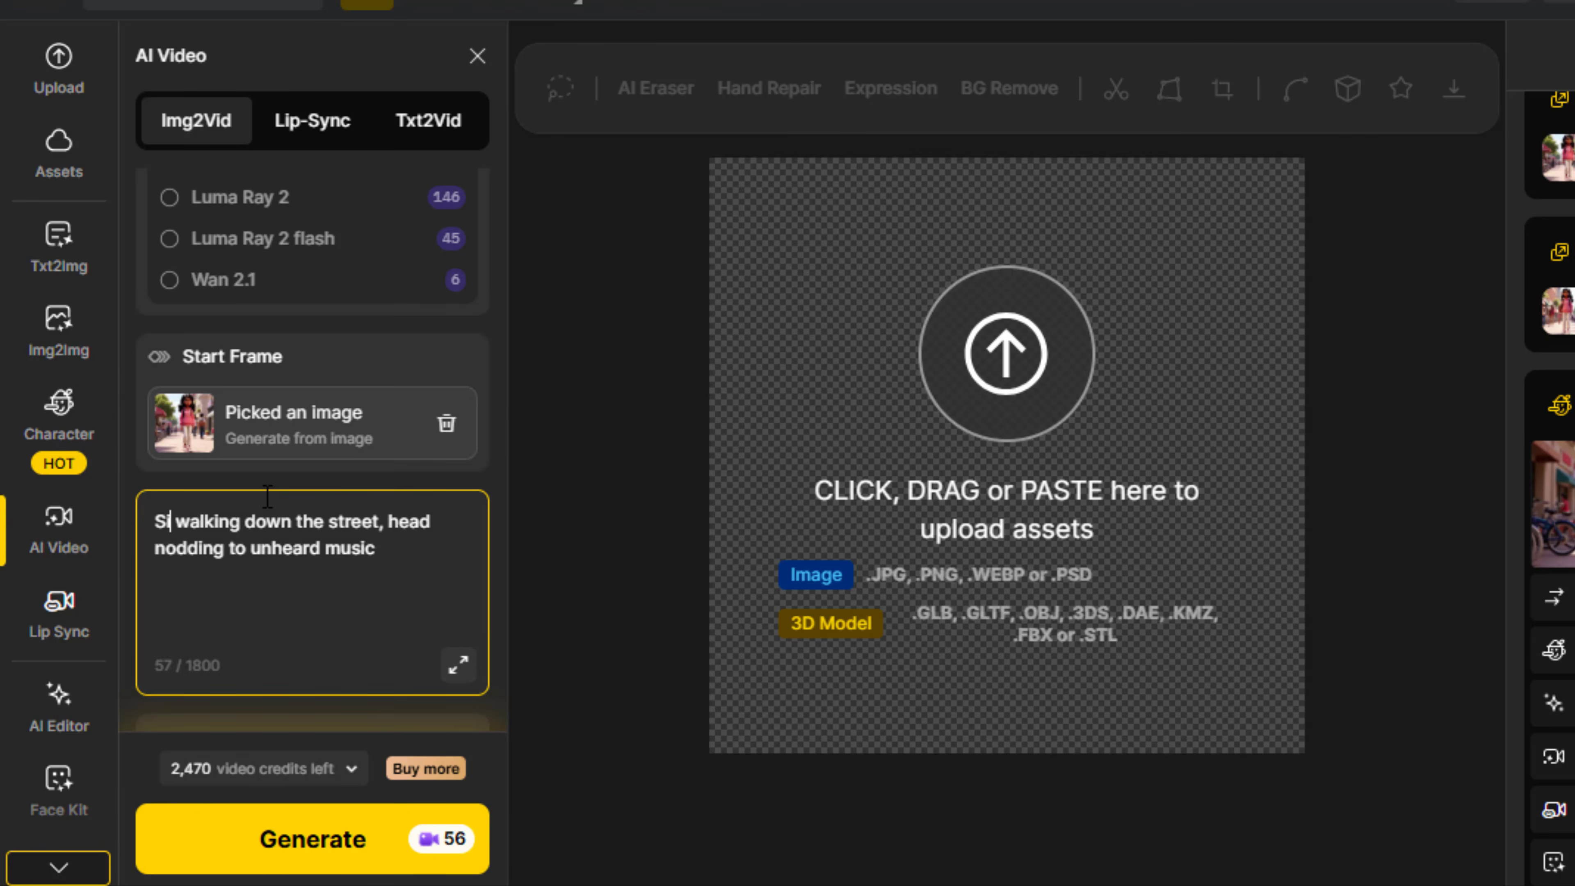
# Complete the video prompt as "She is walking down the street, head nodding to unheard music, and busy background of people walking"
pyautogui.write('e is')
pyautogui.click(440, 548)
pyautogui.write(', and ')
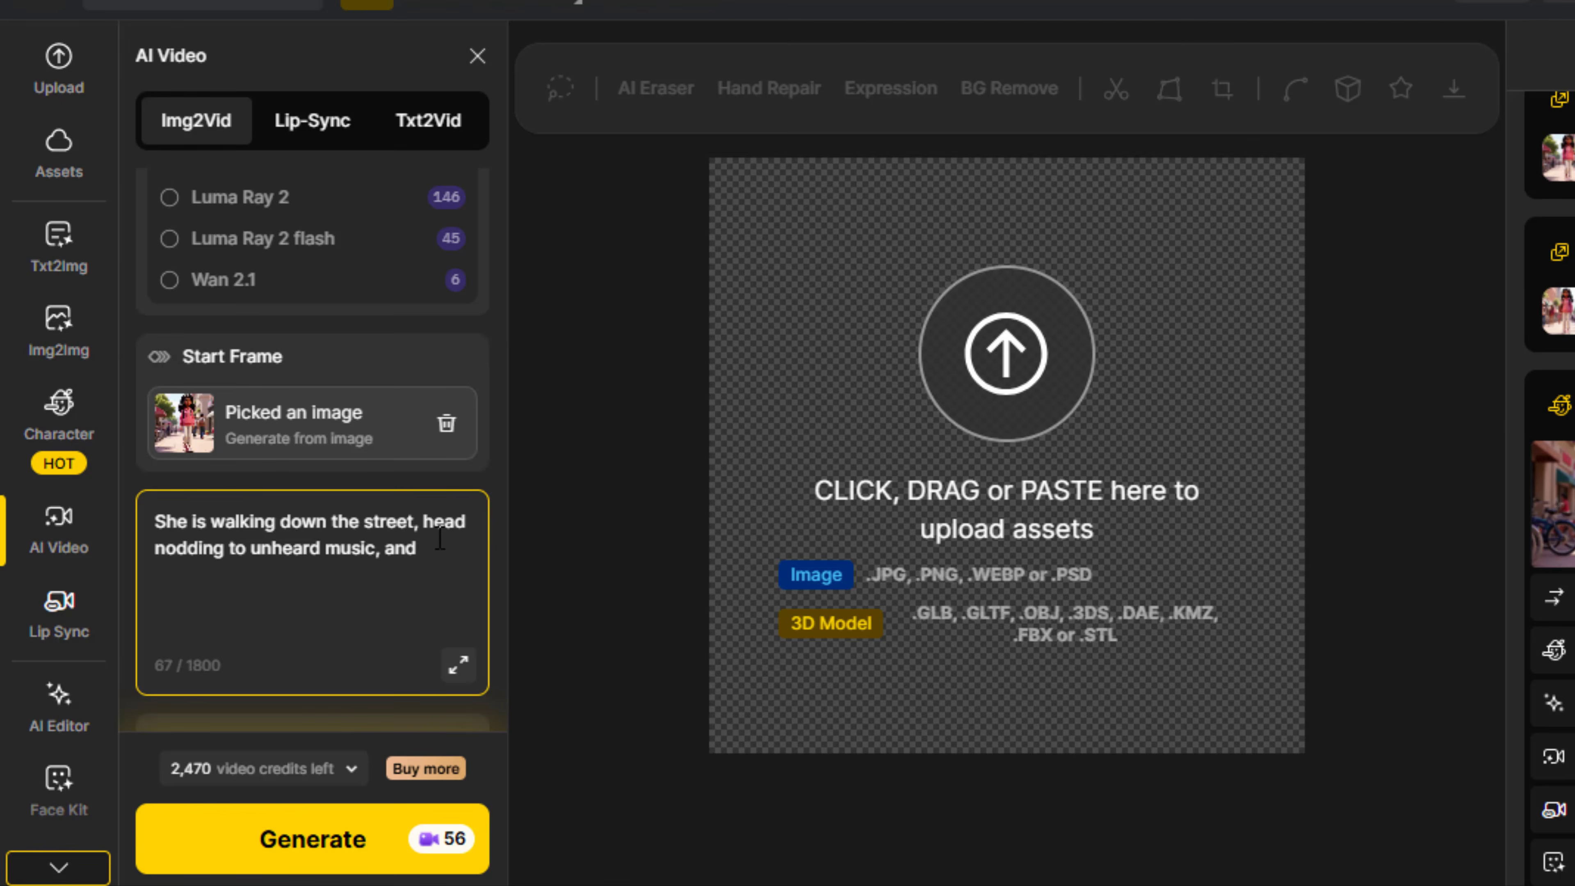
pyautogui.write('busy background')
pyautogui.write('of people walking')
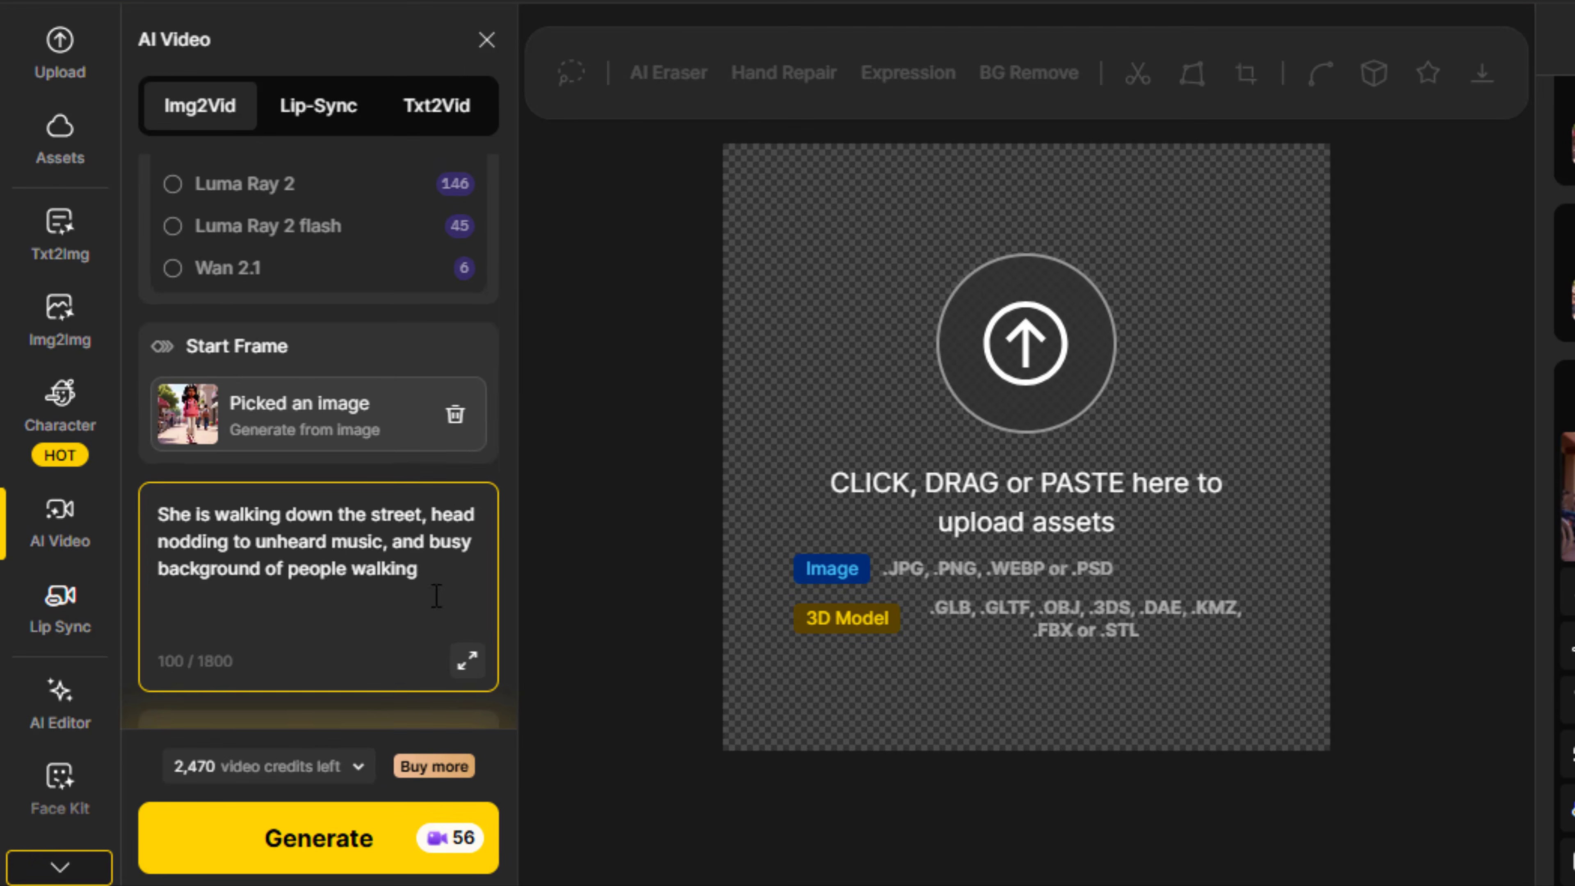
pyautogui.scroll(2, 377, 317)
pyautogui.scroll(-3, 355, 605)
# Browse the camera movement presets and choose Left Walking for the street-walking video
pyautogui.click(471, 713)
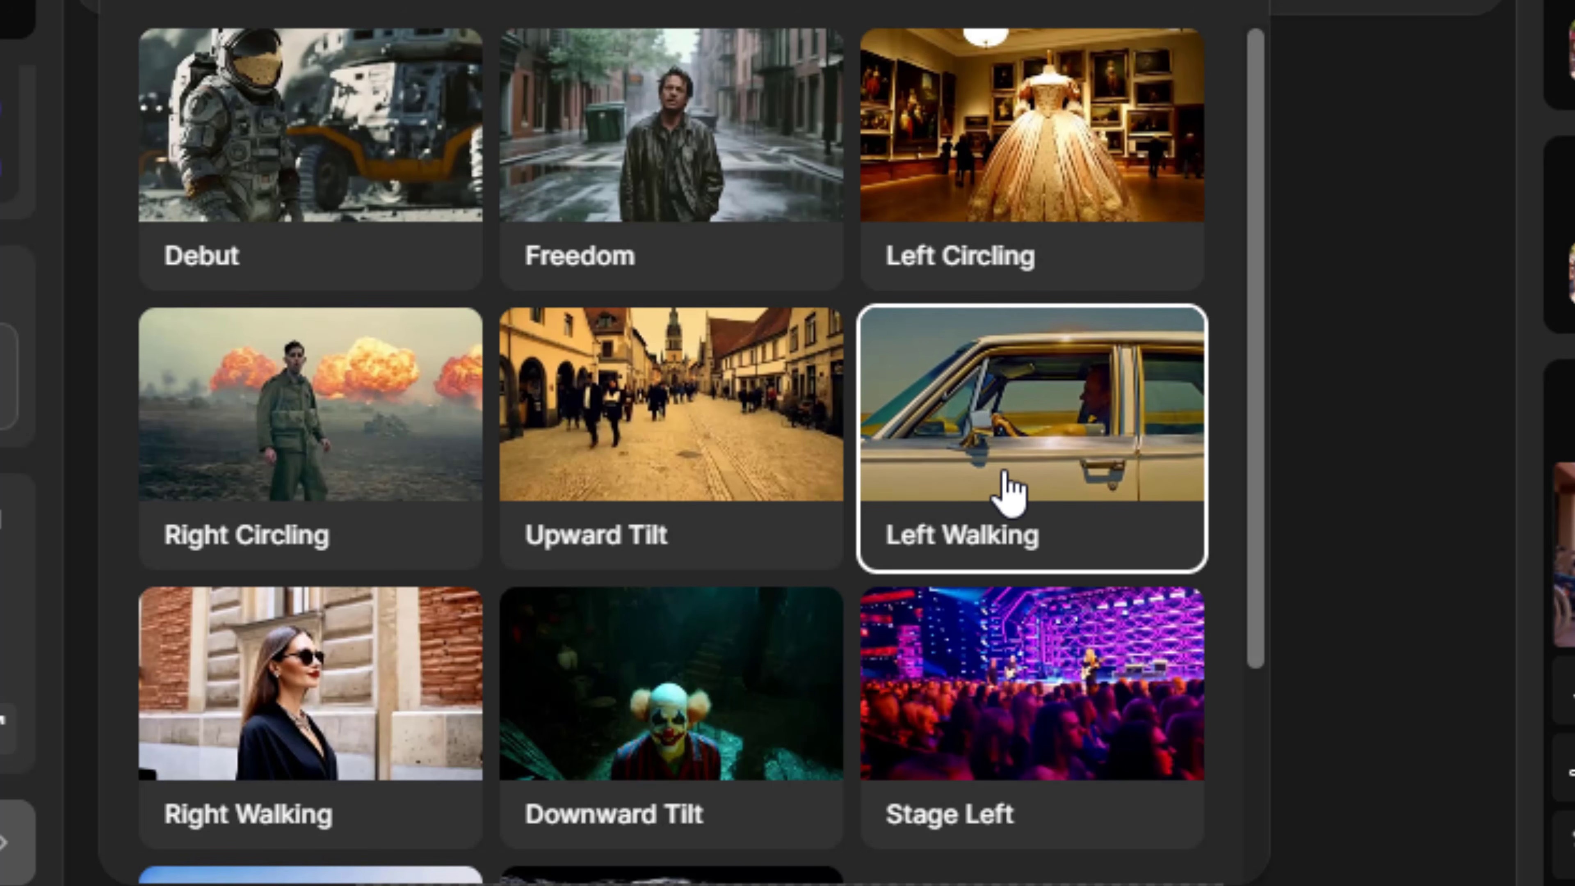
pyautogui.scroll(-3, 679, 522)
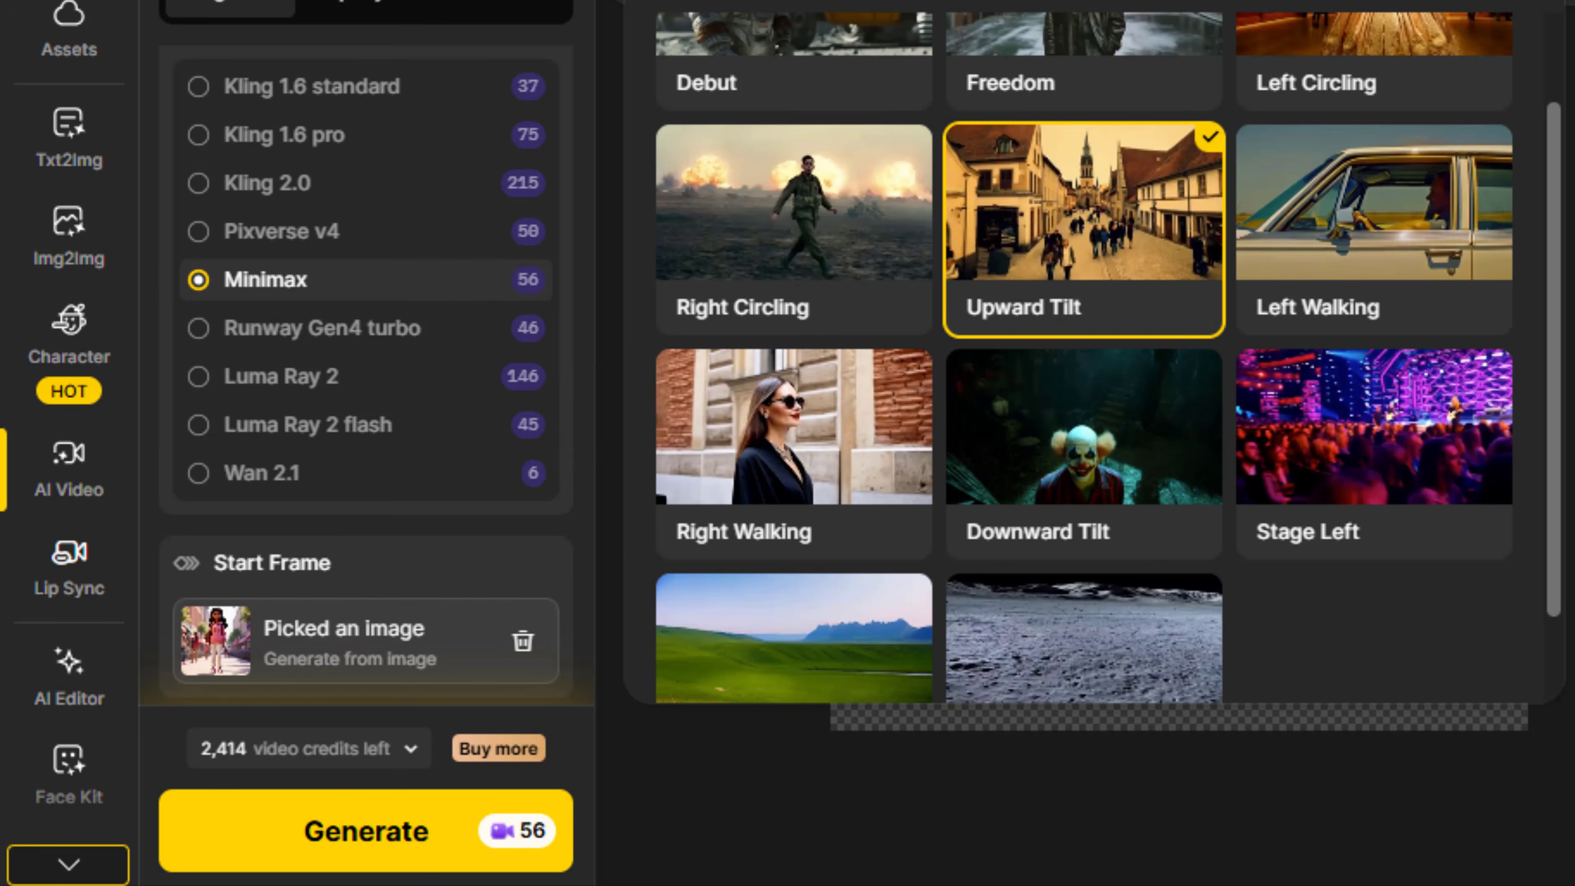
pyautogui.scroll(-5, 415, 447)
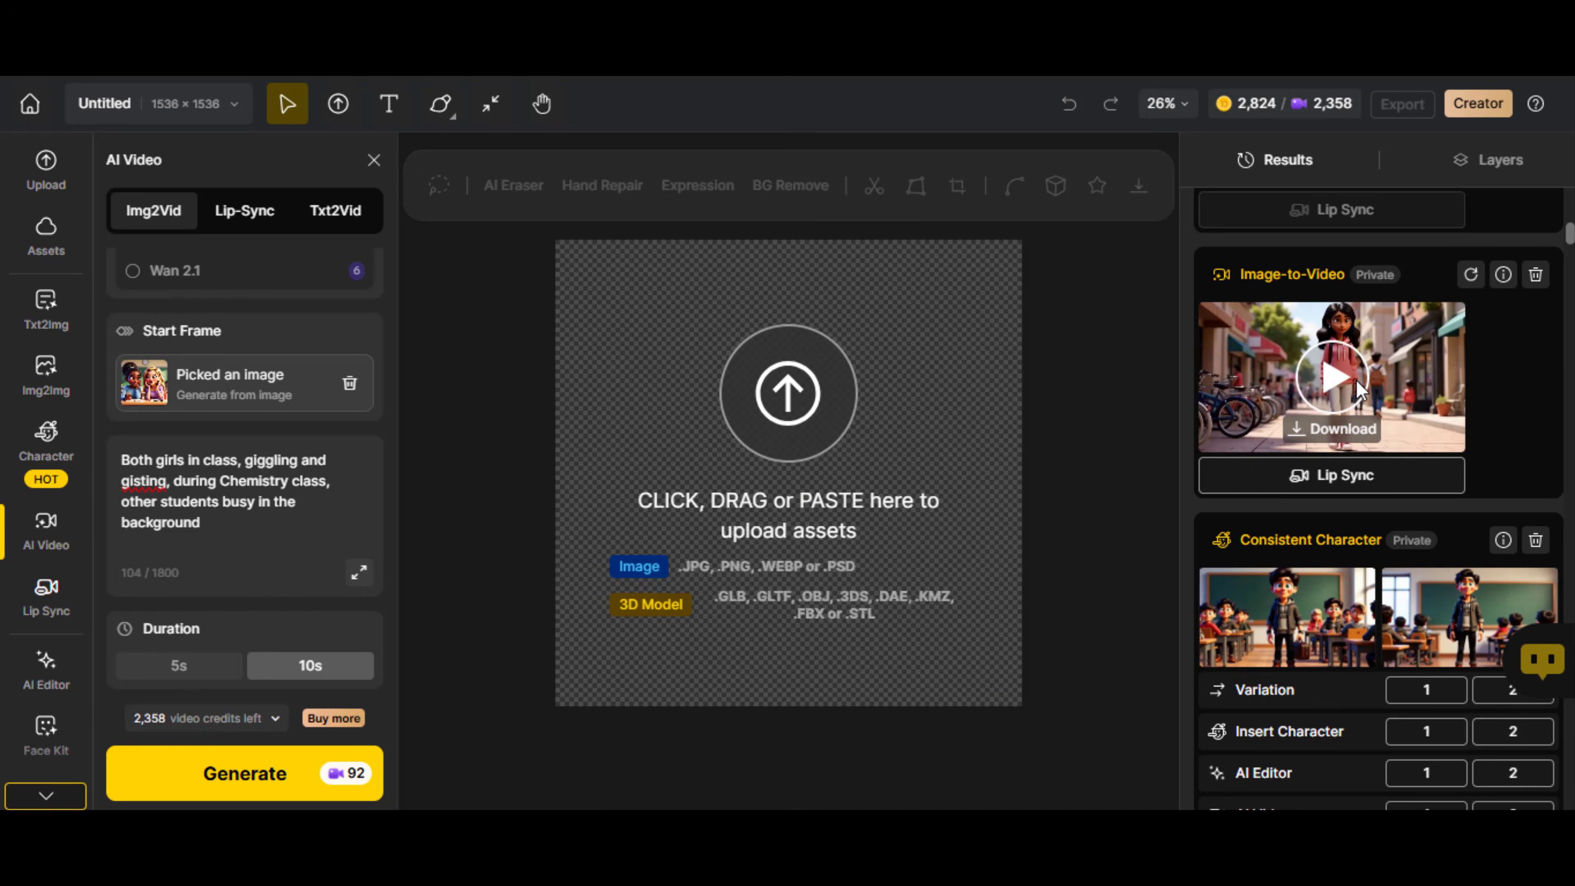
pyautogui.click(1359, 391)
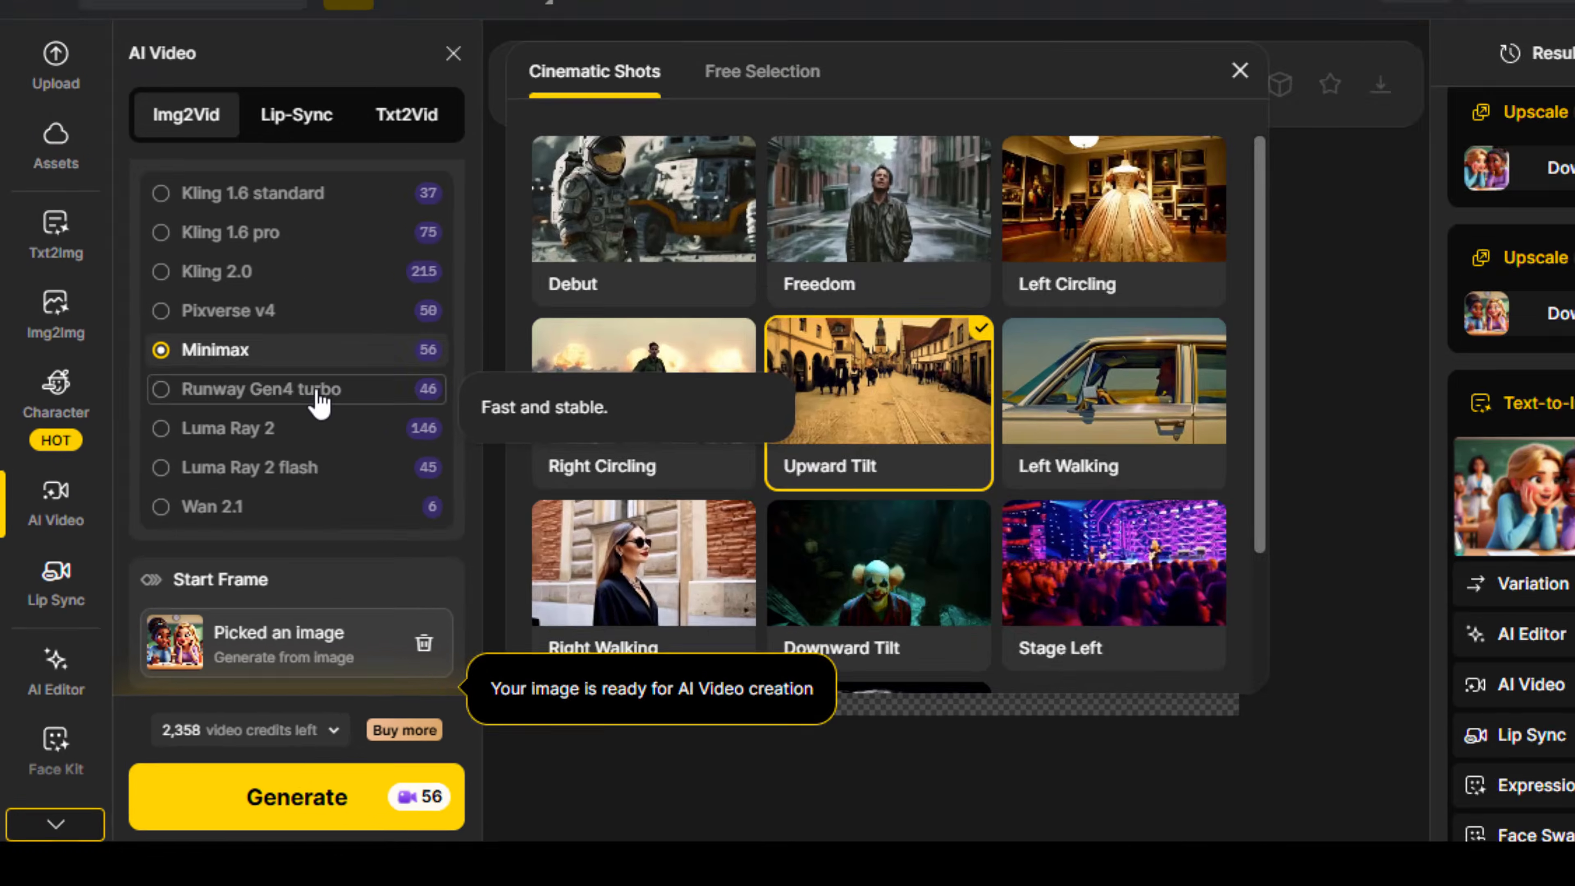
# Set up a Runway Gen4 turbo video with the prompt "Both girls in class, giggling , during Chemistry class, other students busy in the background"
pyautogui.click(422, 397)
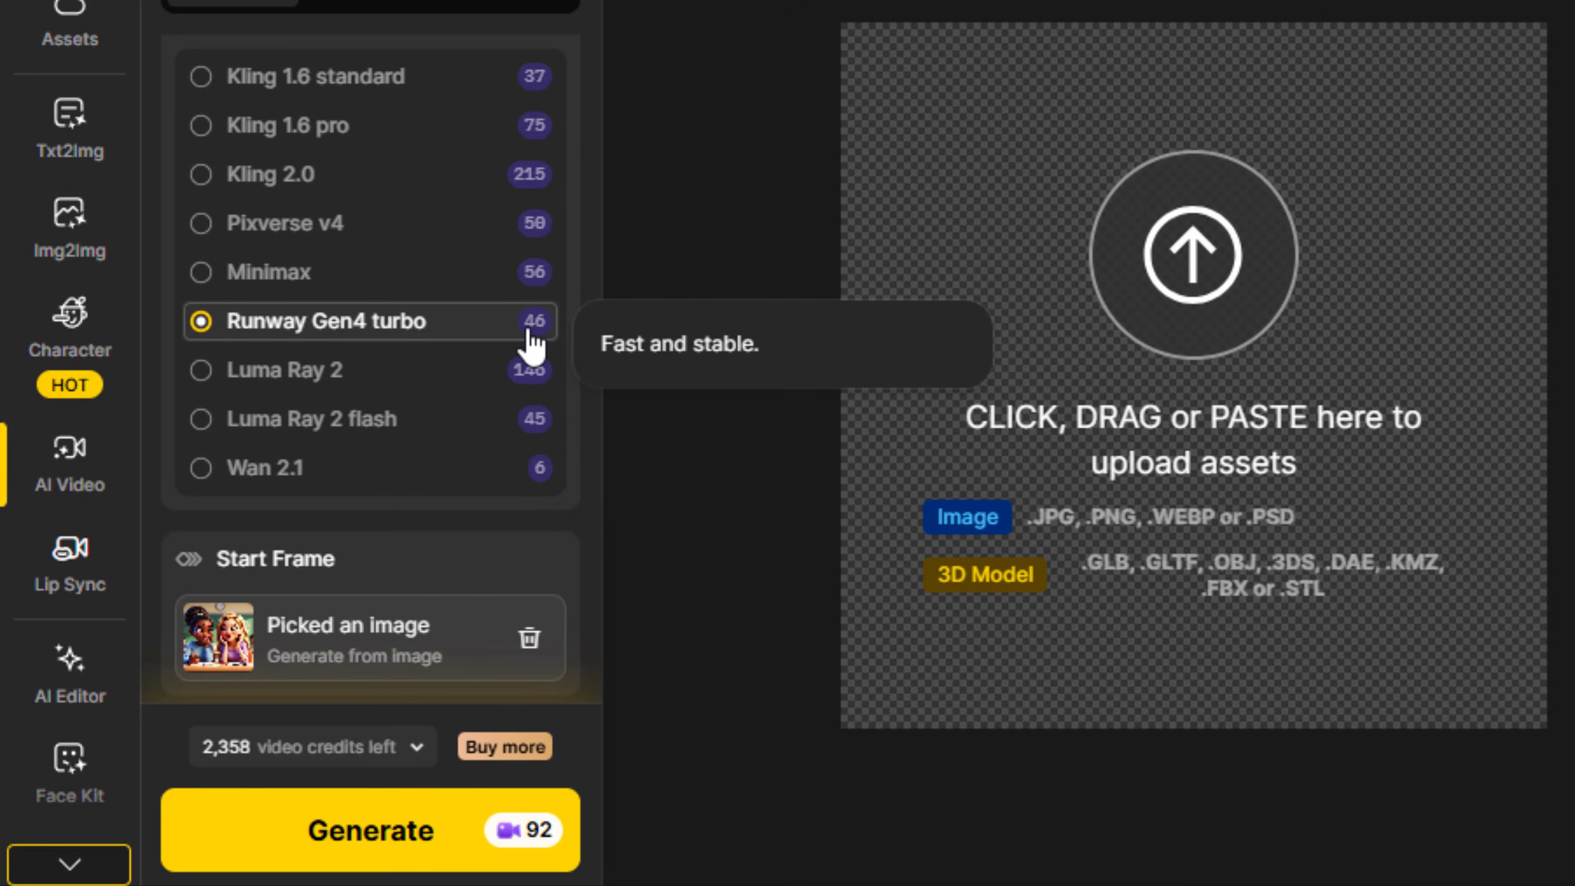
pyautogui.click(545, 650)
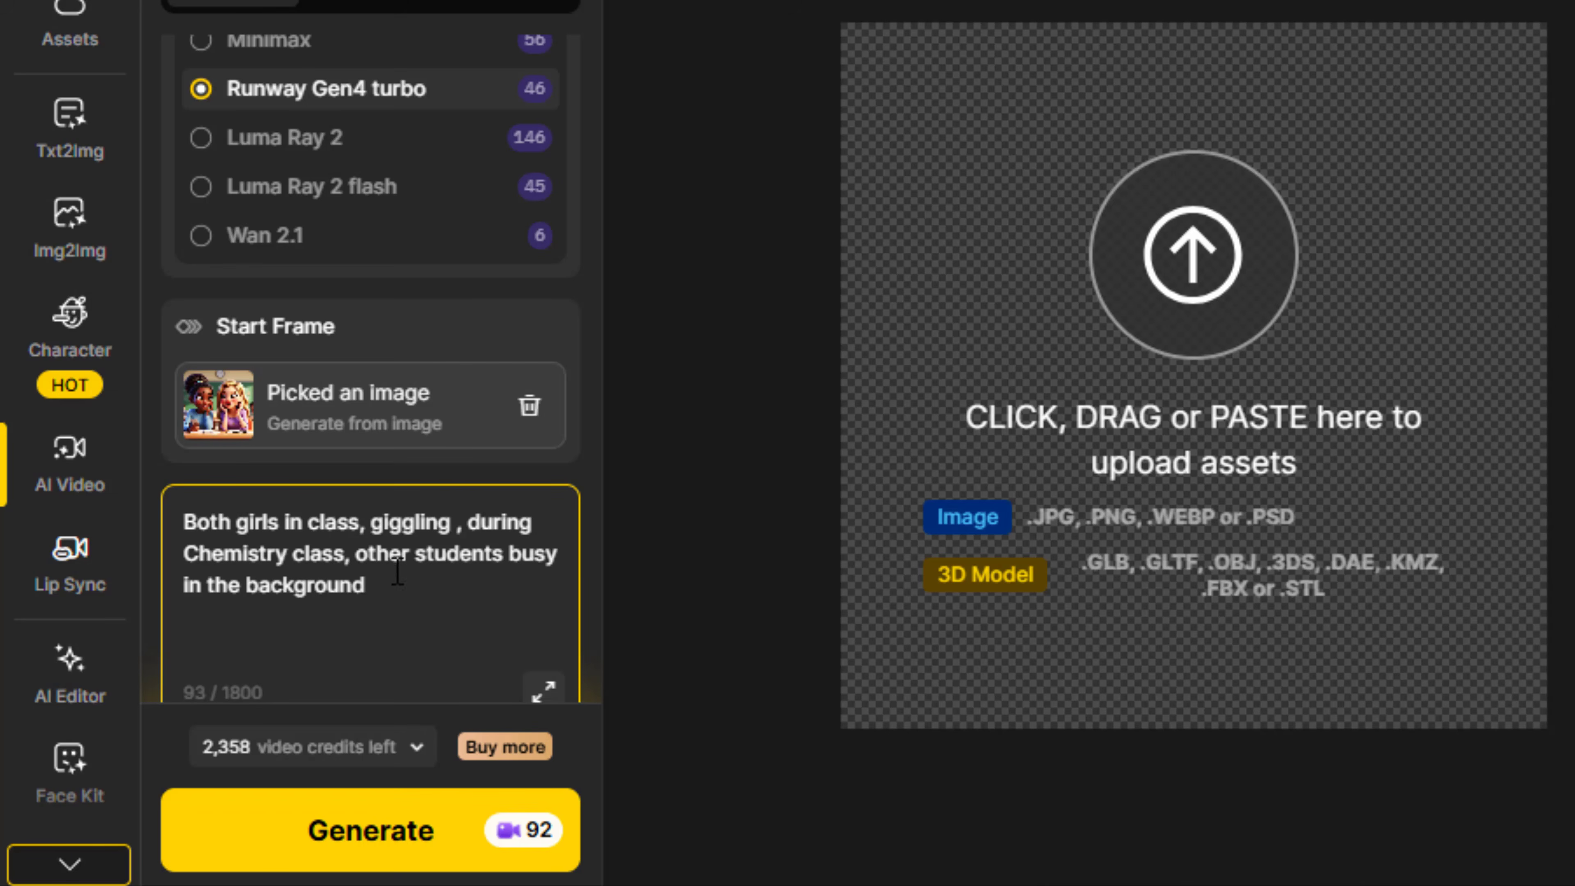
pyautogui.scroll(-3, 404, 568)
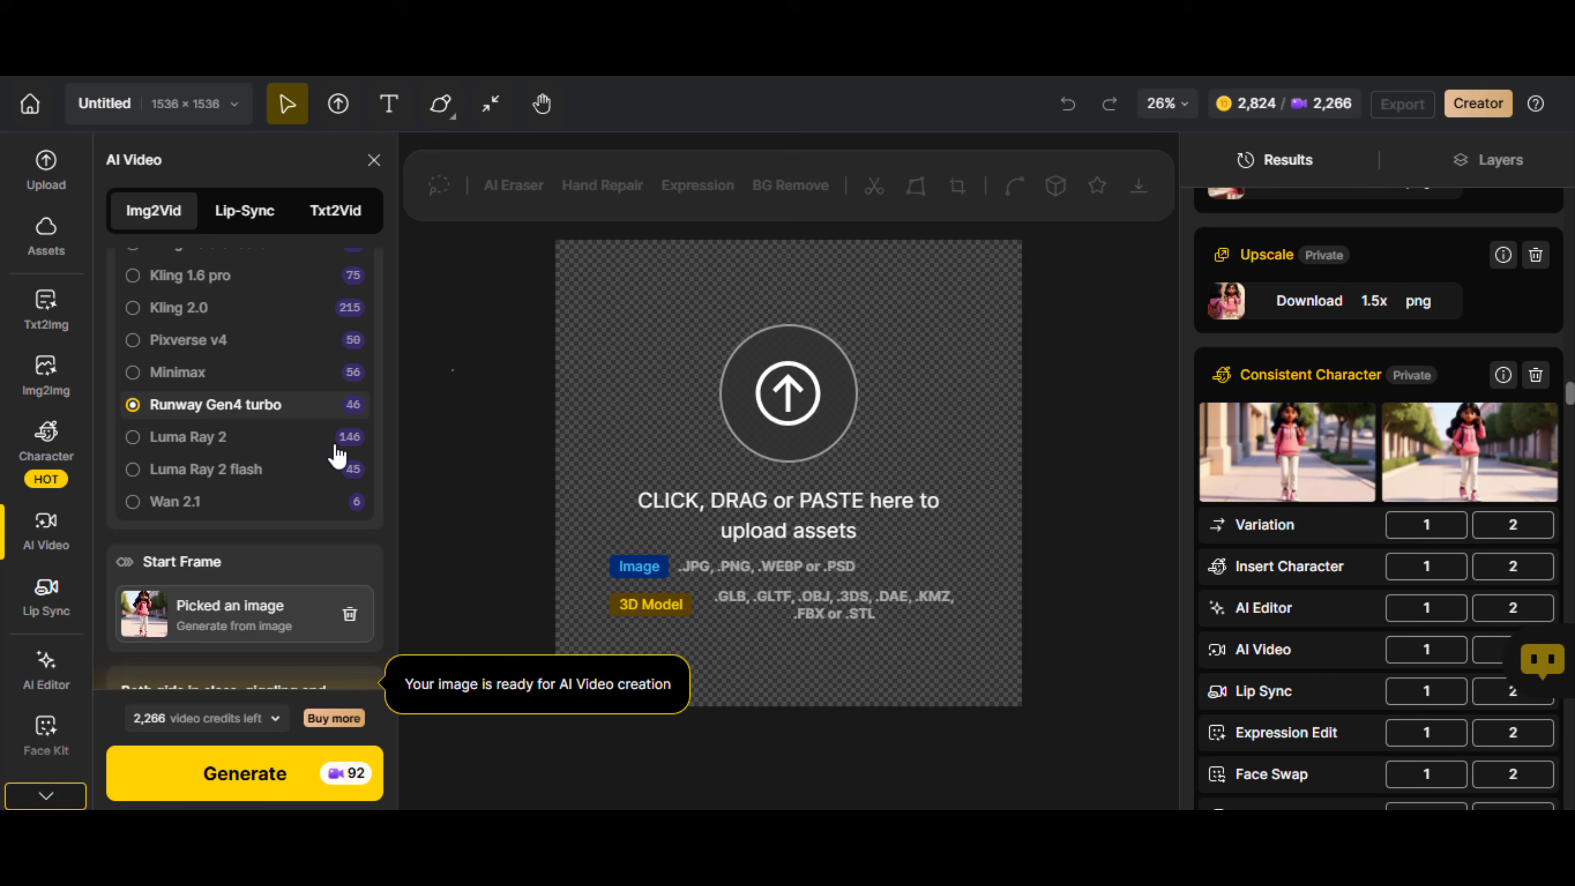
# Generate a Luma Ray 2 video with the prompt "She is walking down the street, head nodding to unheard music, hand gesturing as a break dance"
pyautogui.click(276, 458)
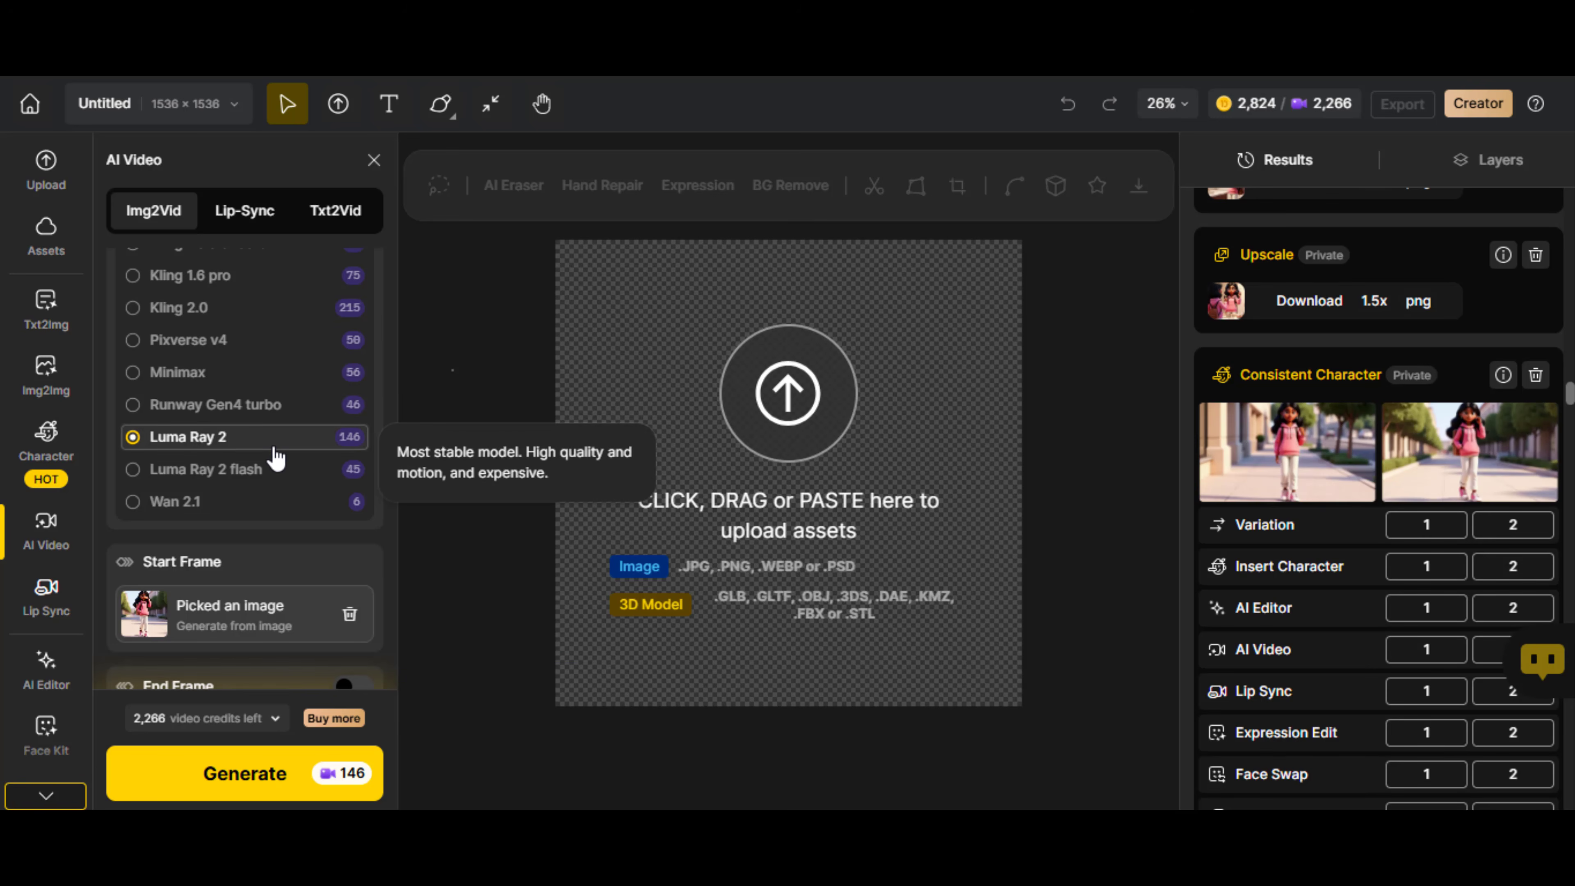
pyautogui.scroll(1, 276, 458)
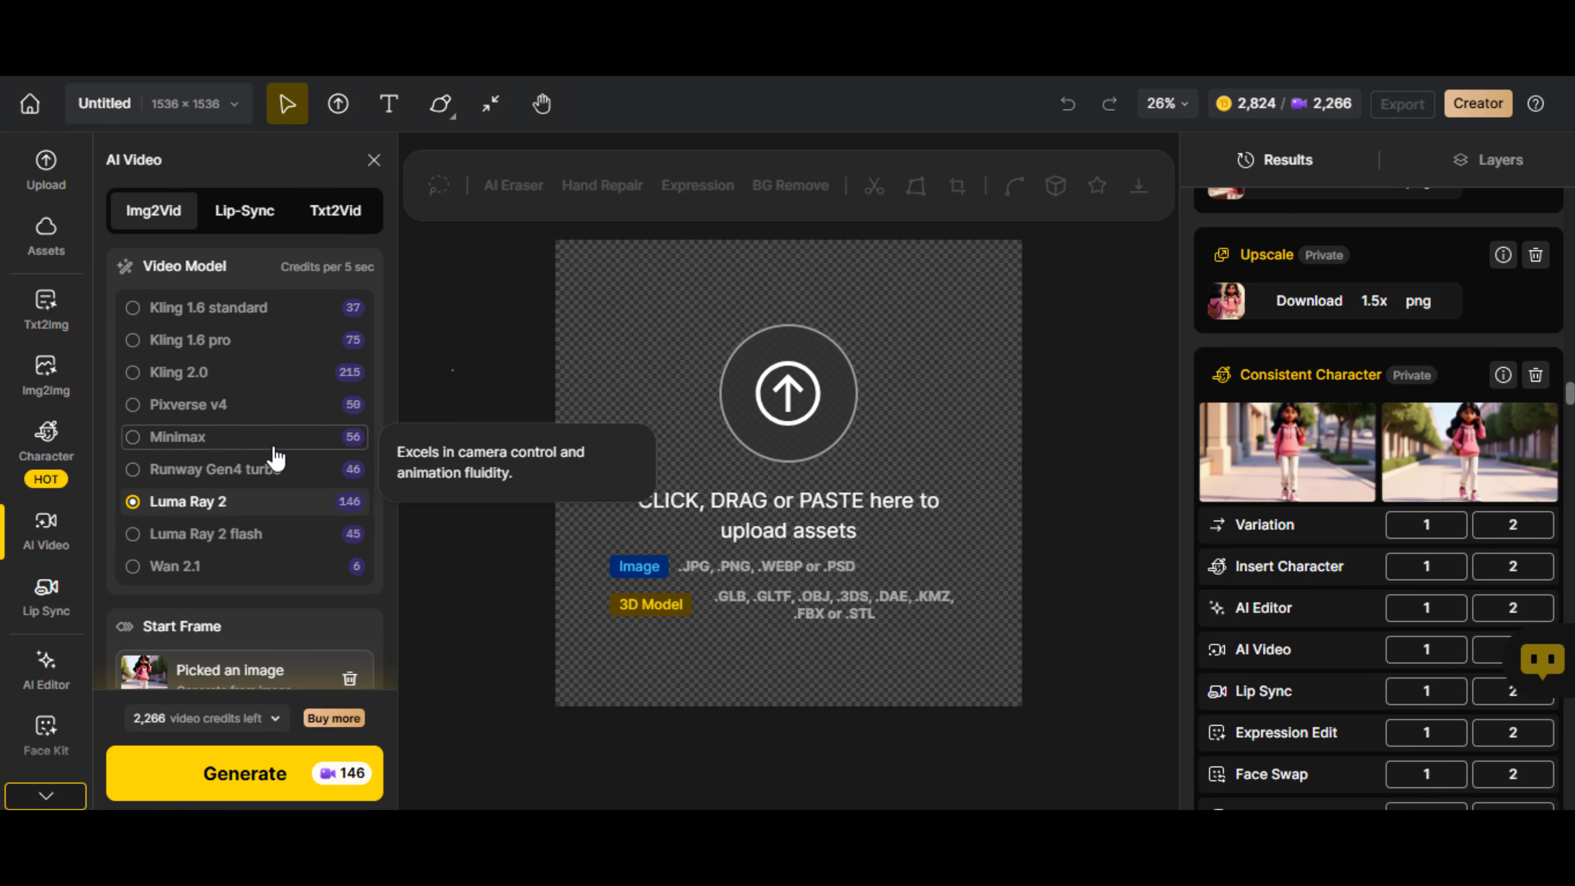
pyautogui.scroll(-4, 276, 458)
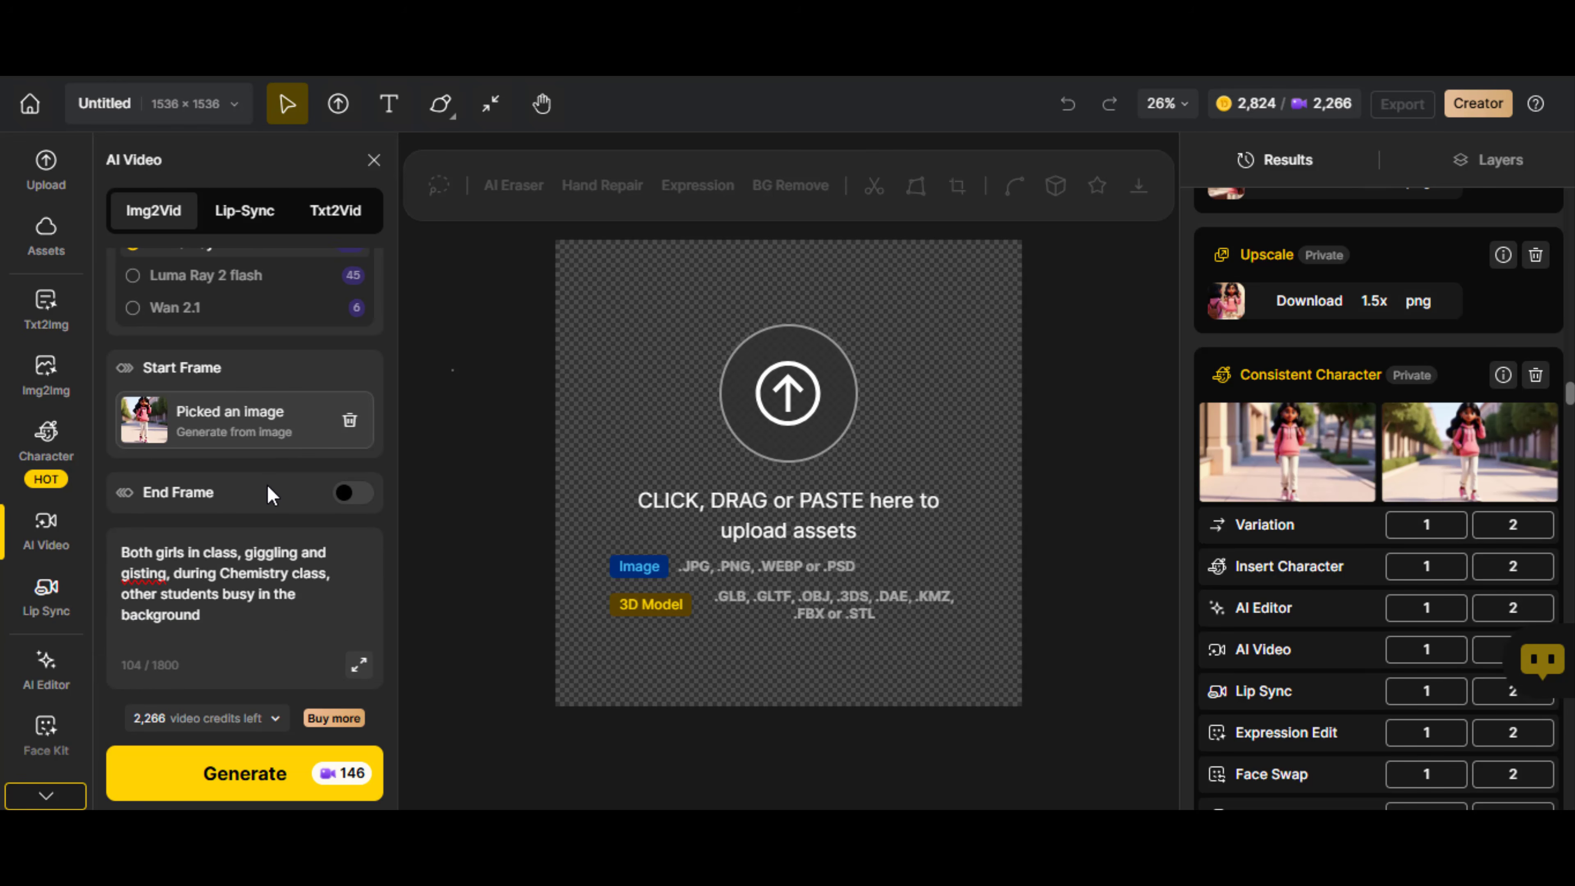
pyautogui.click(238, 572)
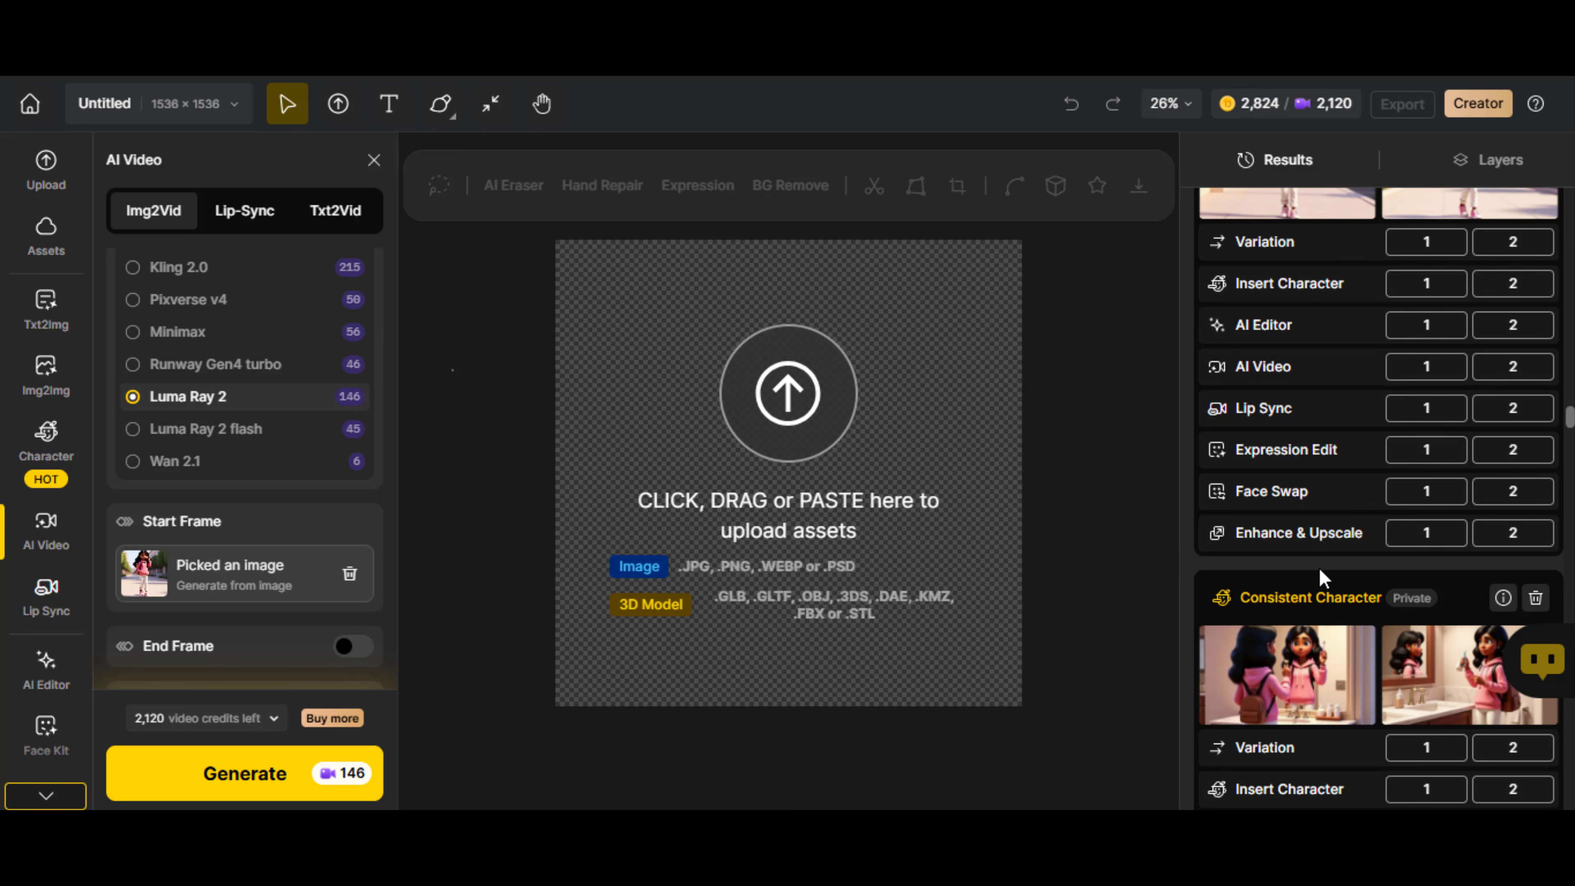
pyautogui.scroll(-5, 1323, 577)
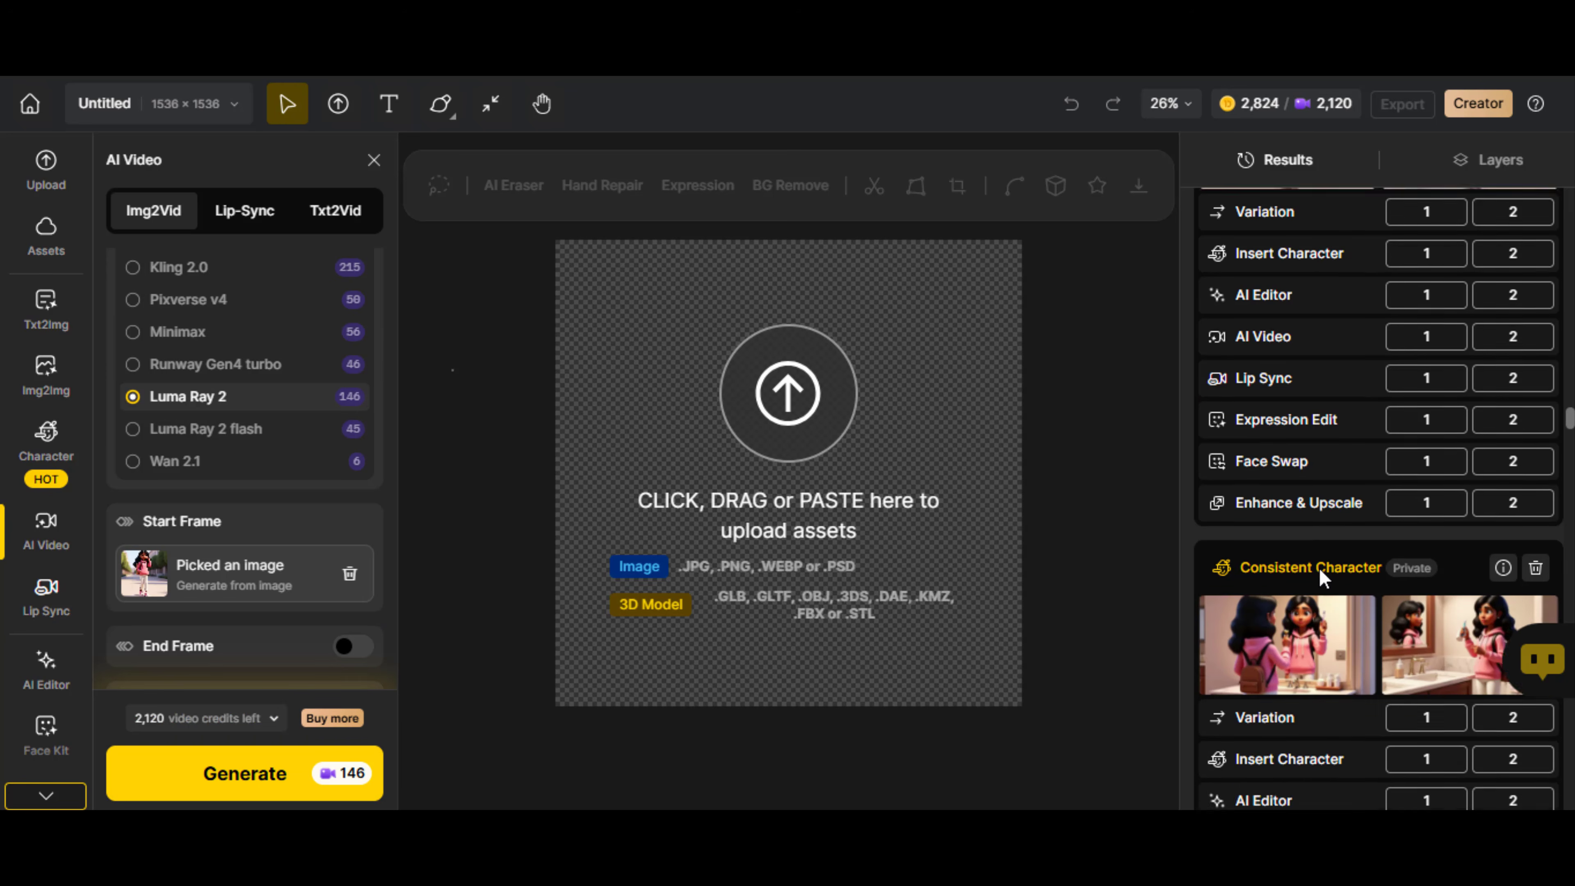
pyautogui.scroll(2, 1350, 398)
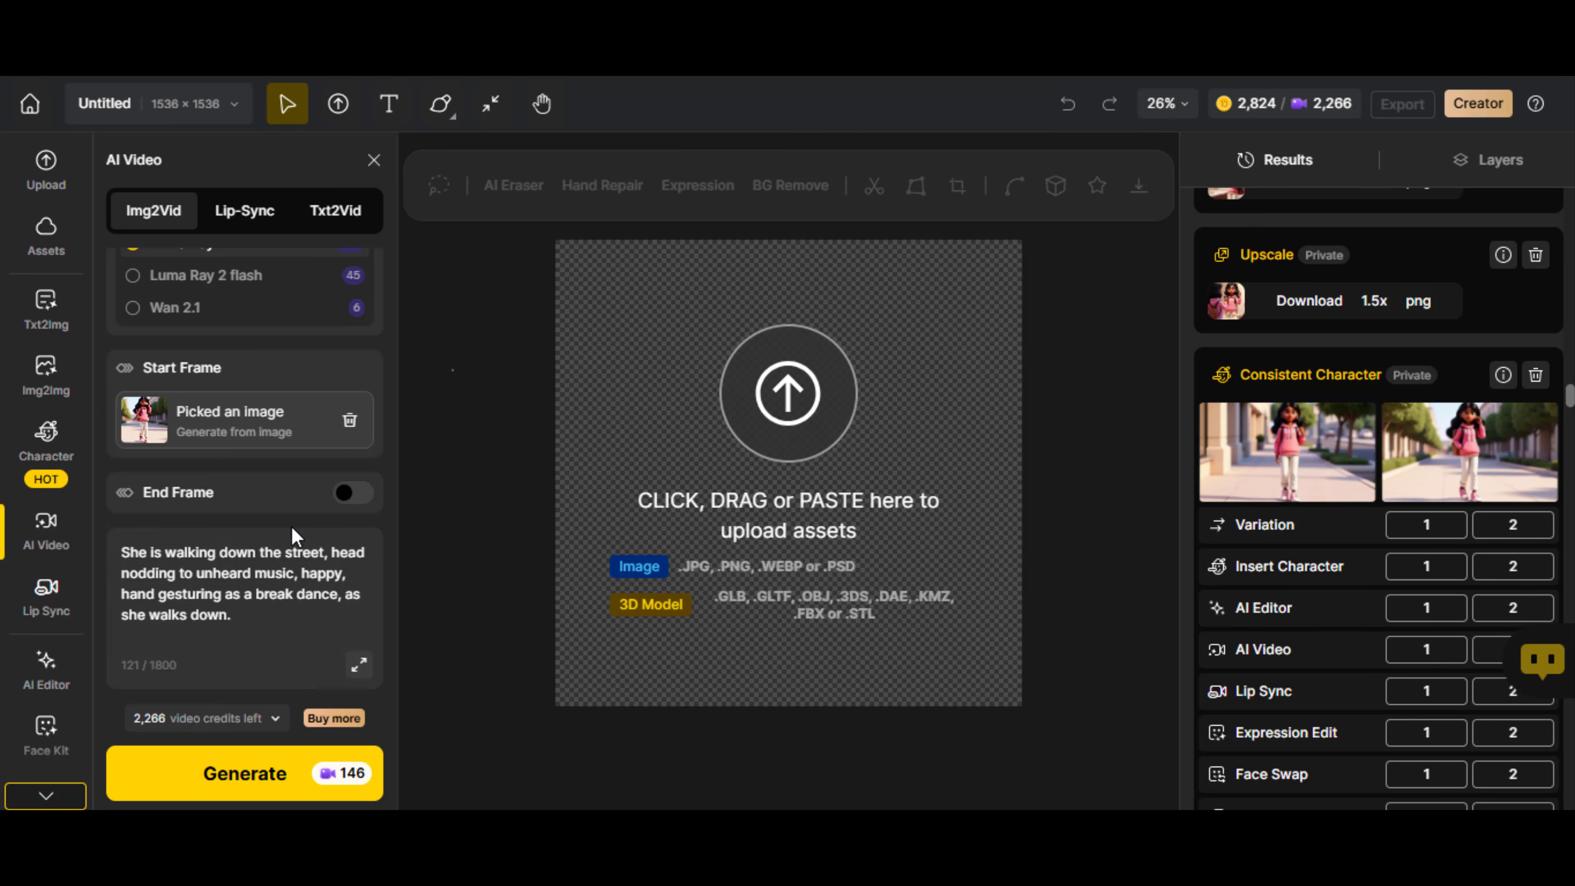
pyautogui.scroll(3, 201, 555)
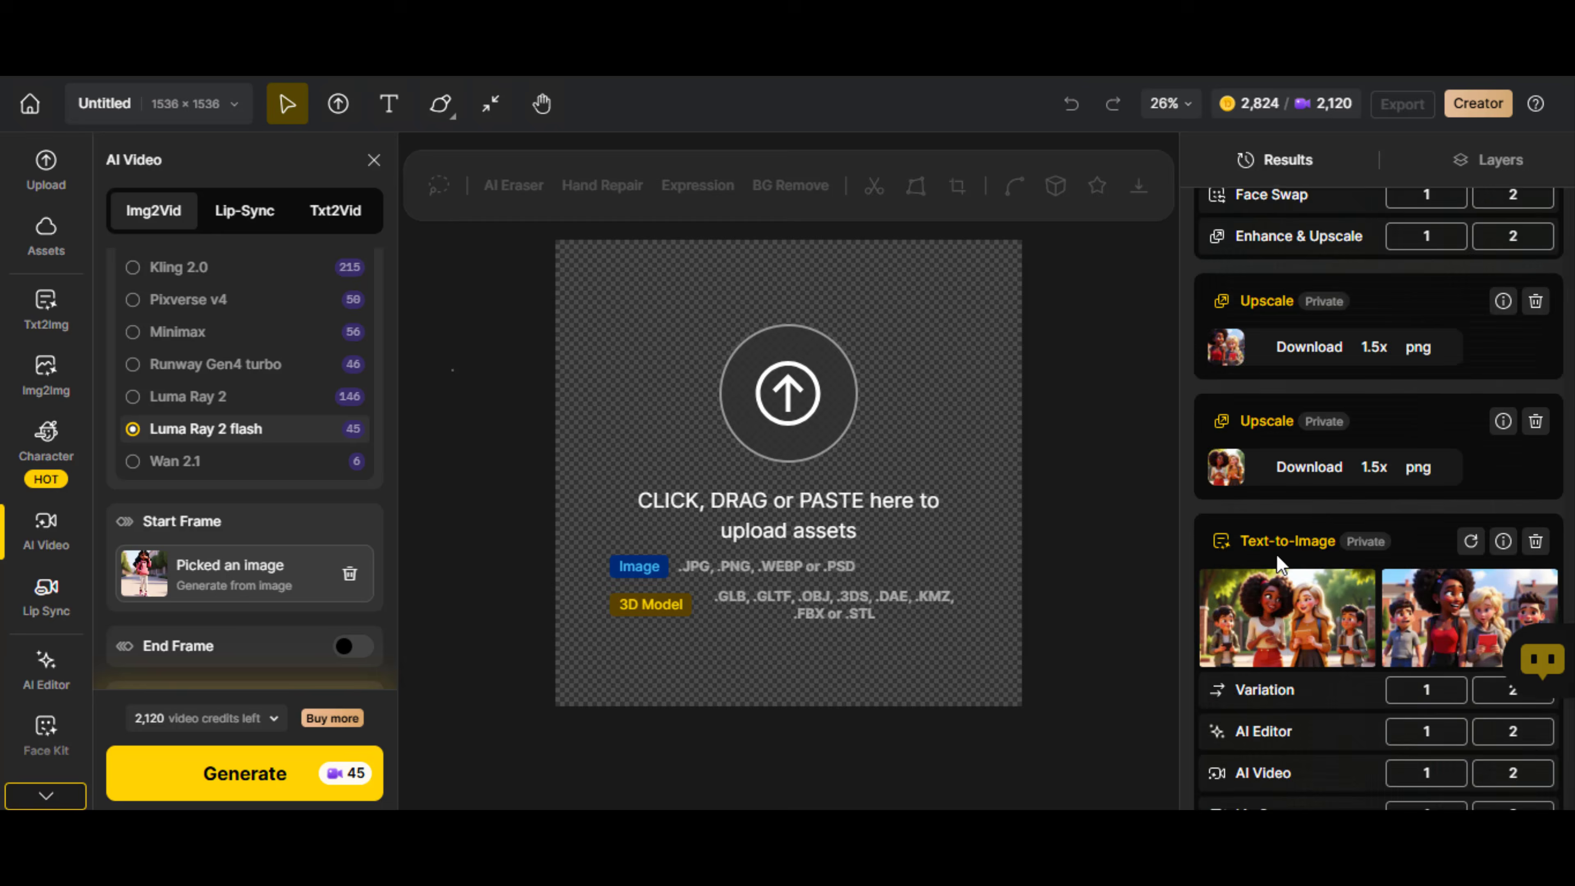
pyautogui.scroll(10, 1281, 565)
pyautogui.scroll(-6, 1281, 564)
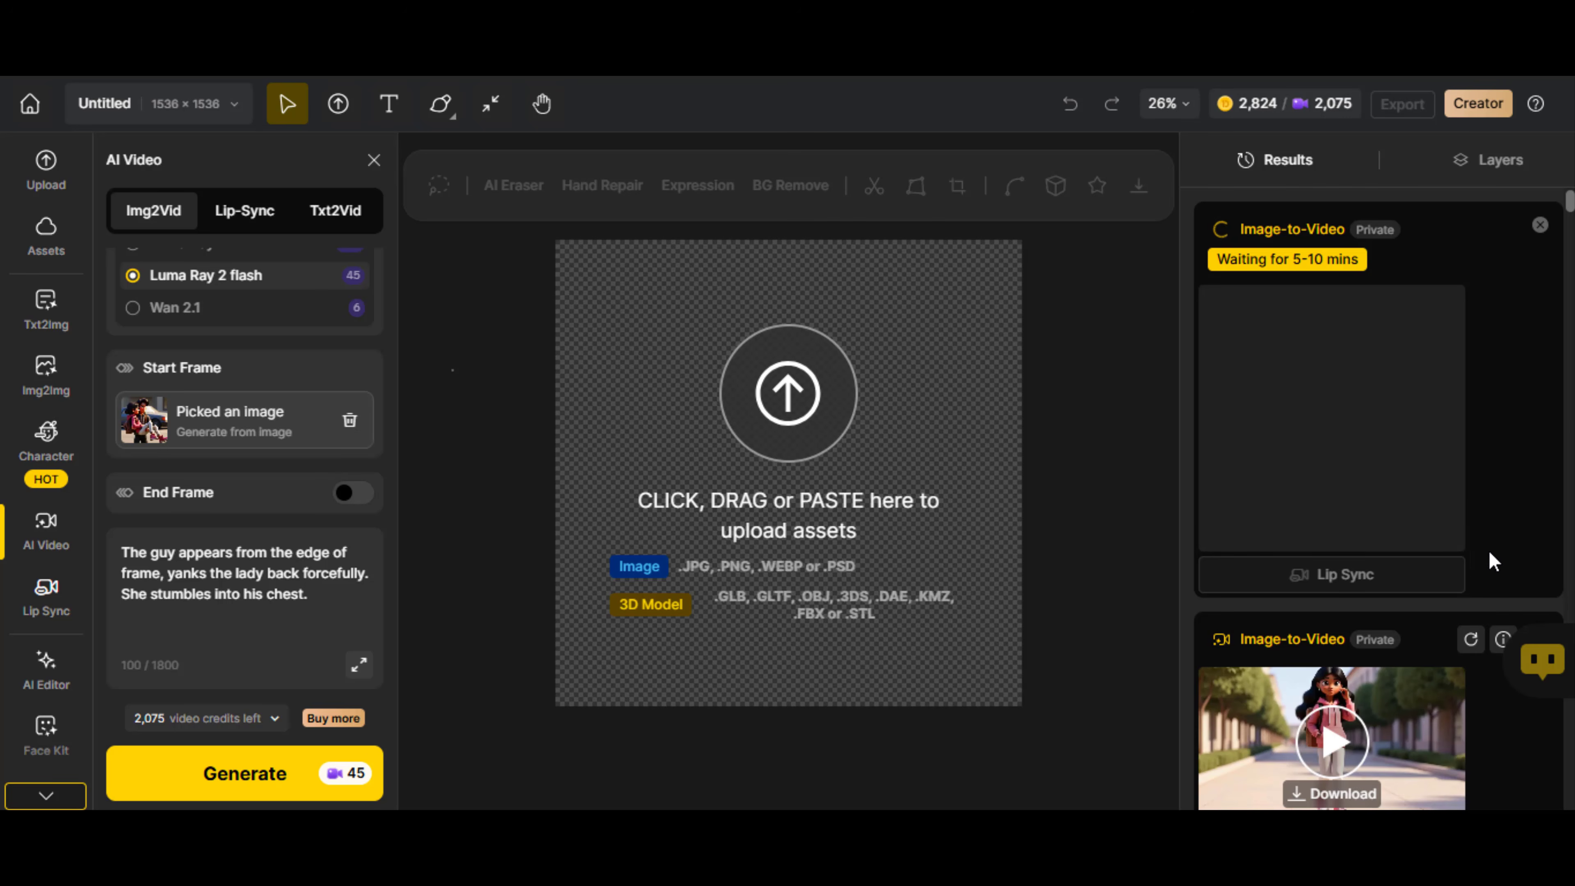
# Compare the monthly Free, Beginner, Creator and Master subscription plans by price and included image and video credits
pyautogui.scroll(-5, 1490, 585)
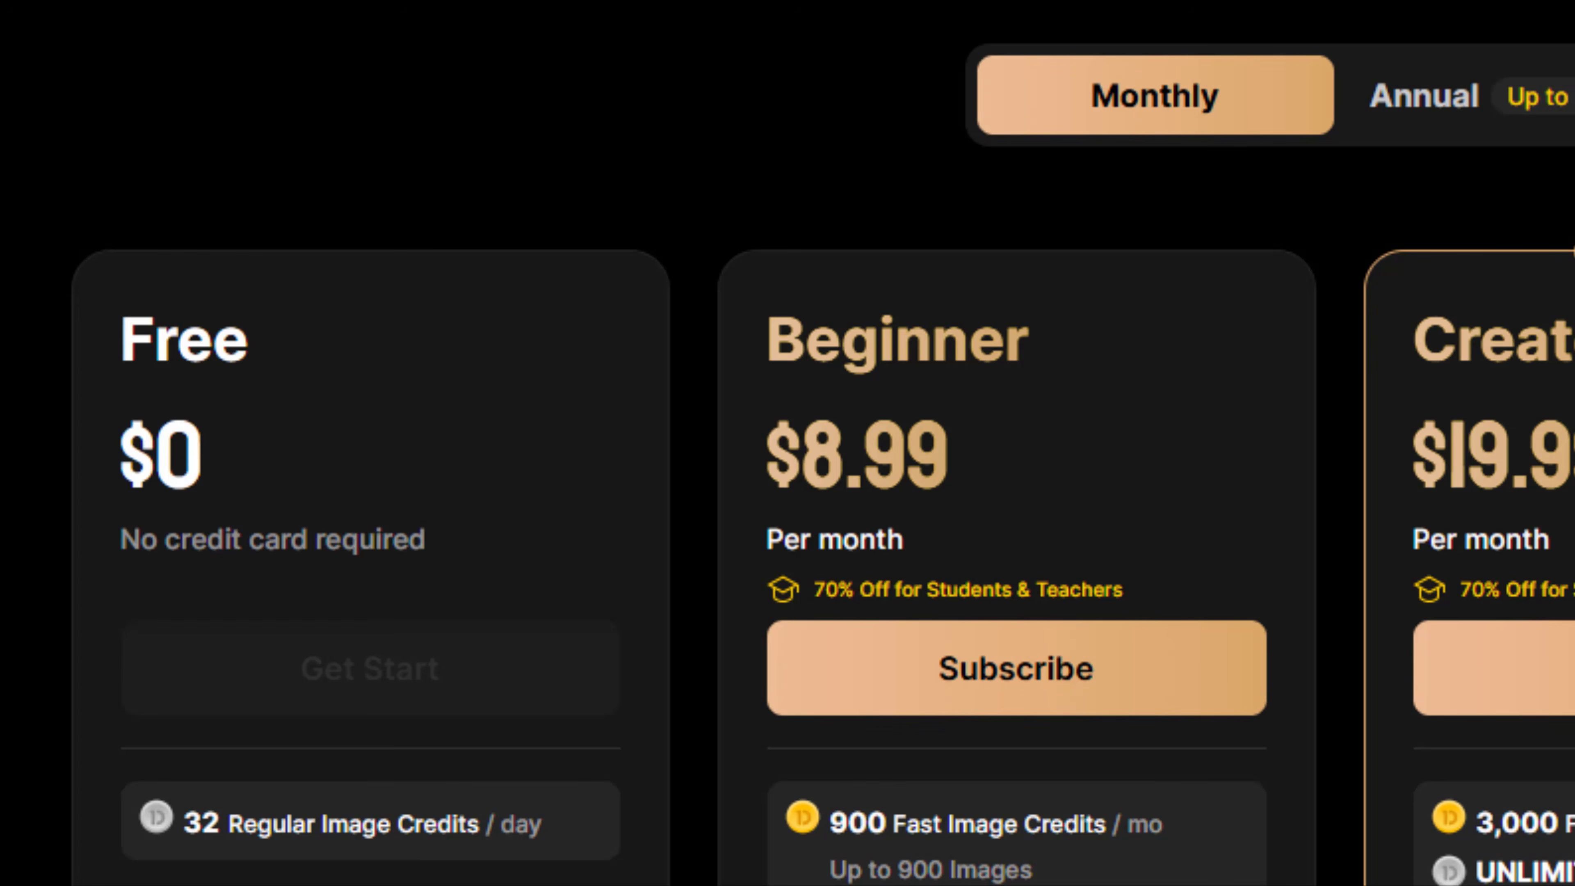
pyautogui.scroll(-5, 788, 443)
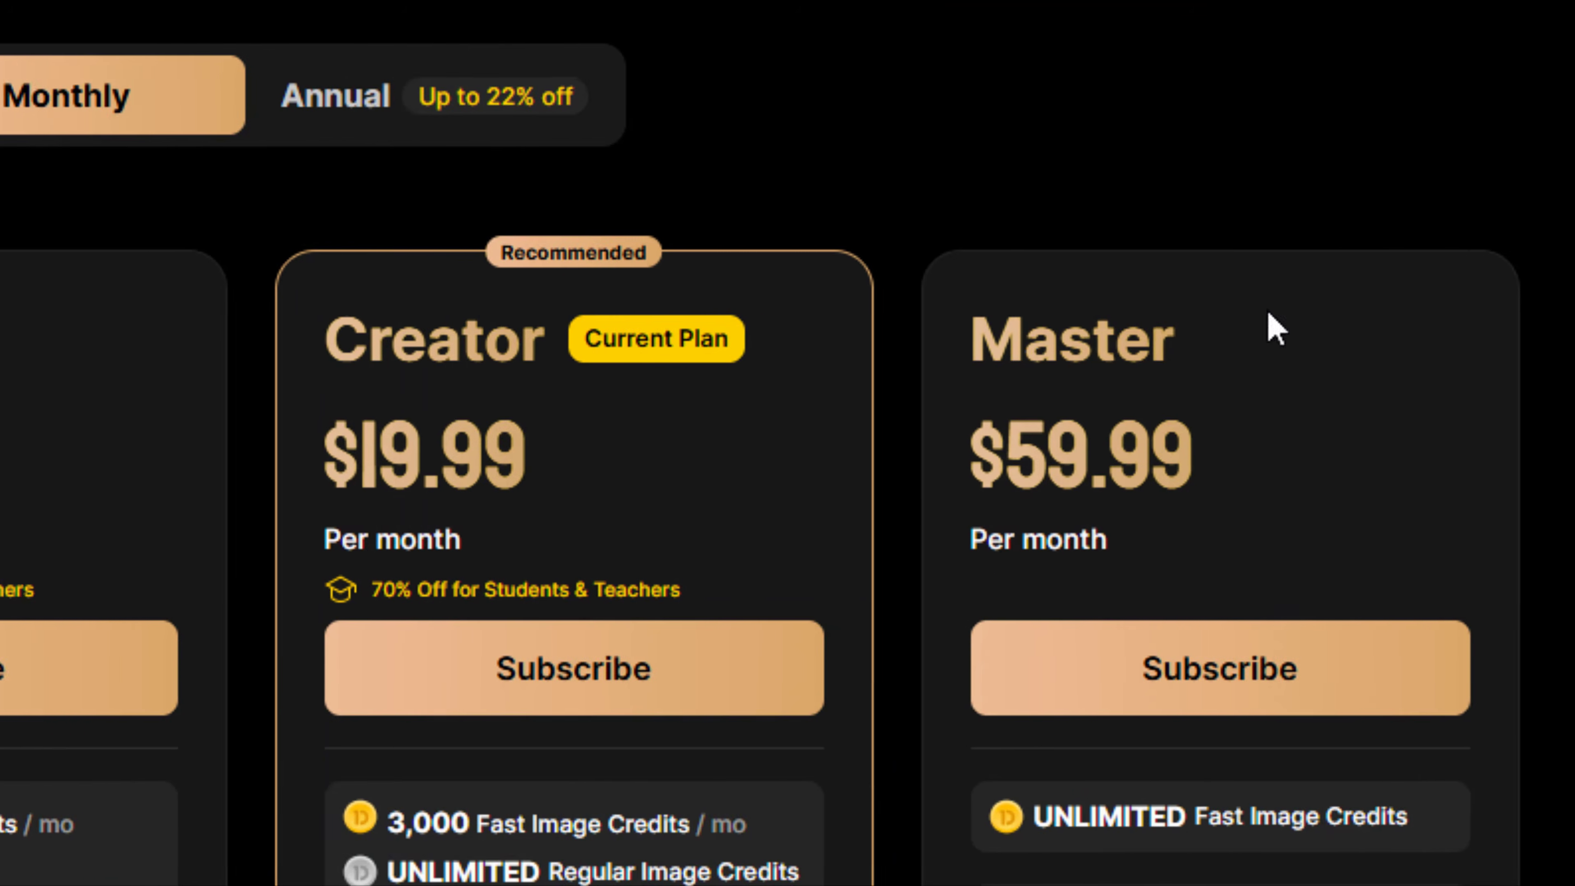
pyautogui.scroll(-5, 1358, 81)
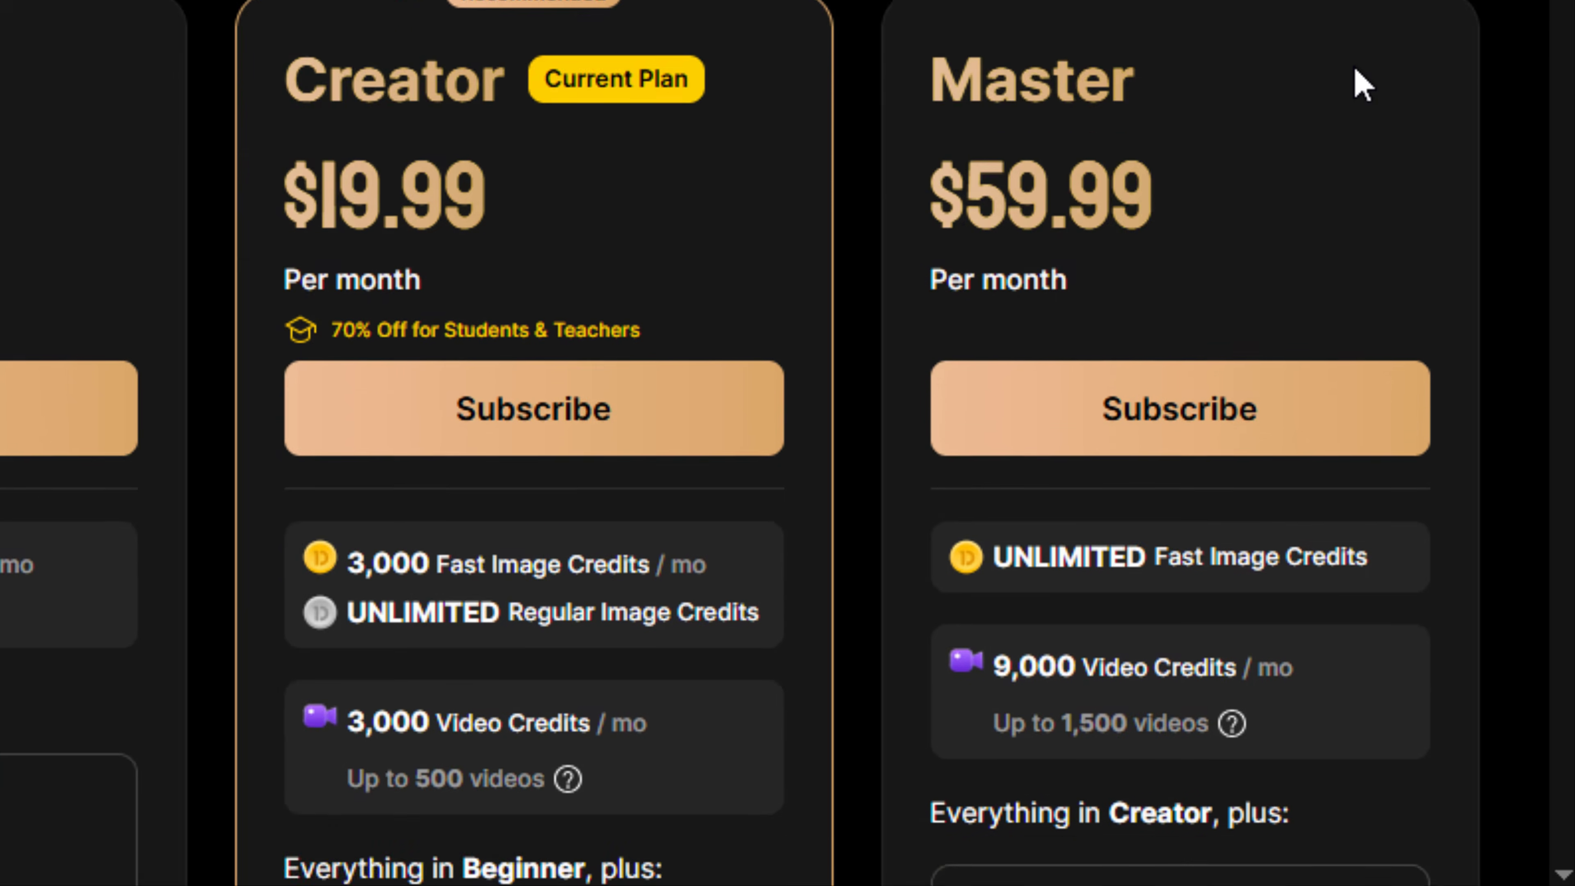